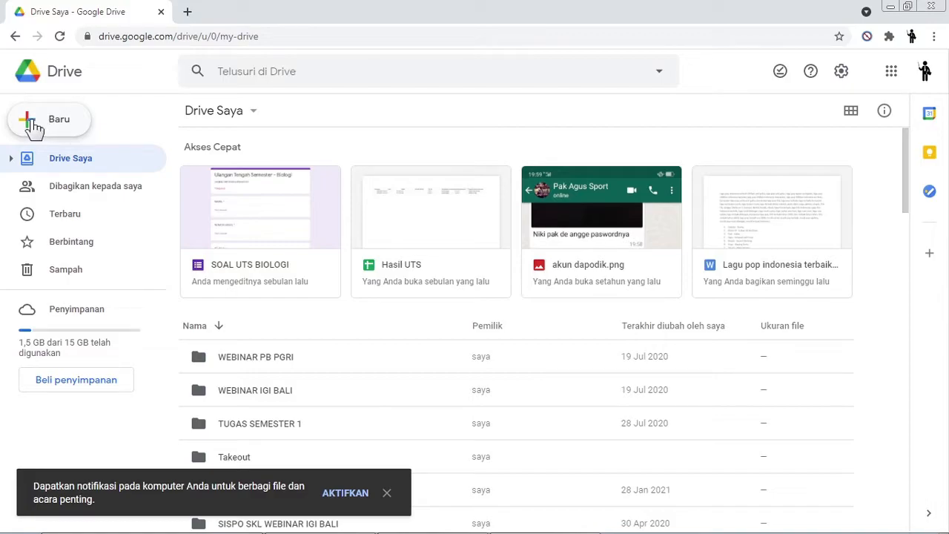
# Step: Create a new blank Google Form and name the file "Soal Kuis Biologi UTS"
pyautogui.click(47, 121)
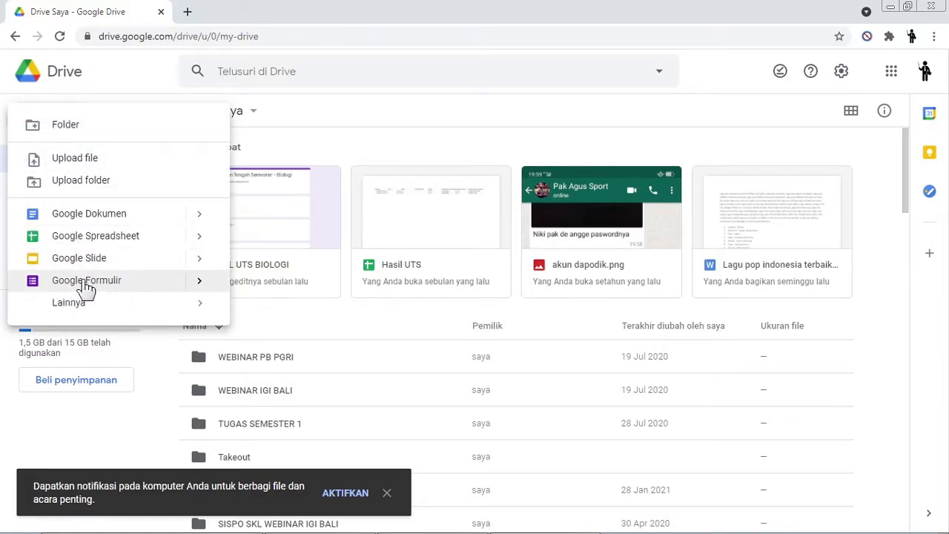
pyautogui.click(35, 288)
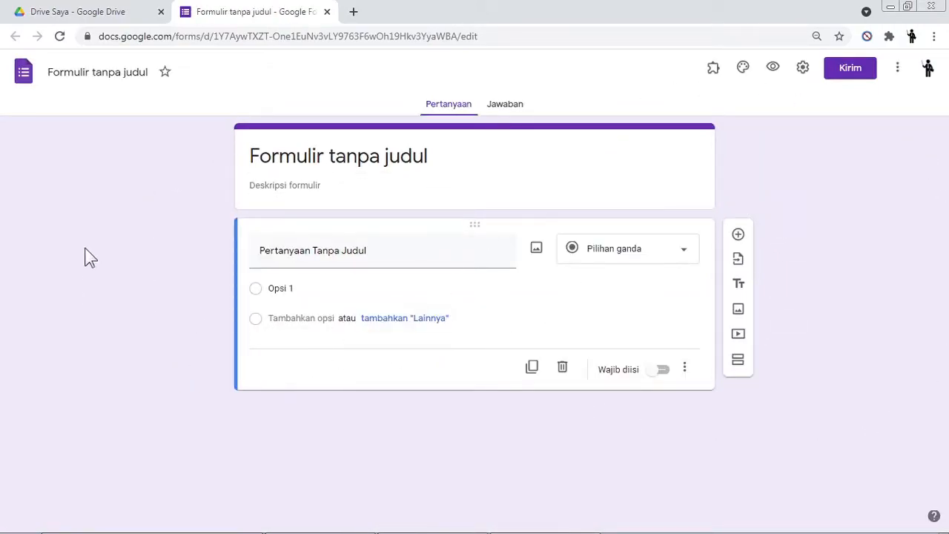
pyautogui.click(66, 72)
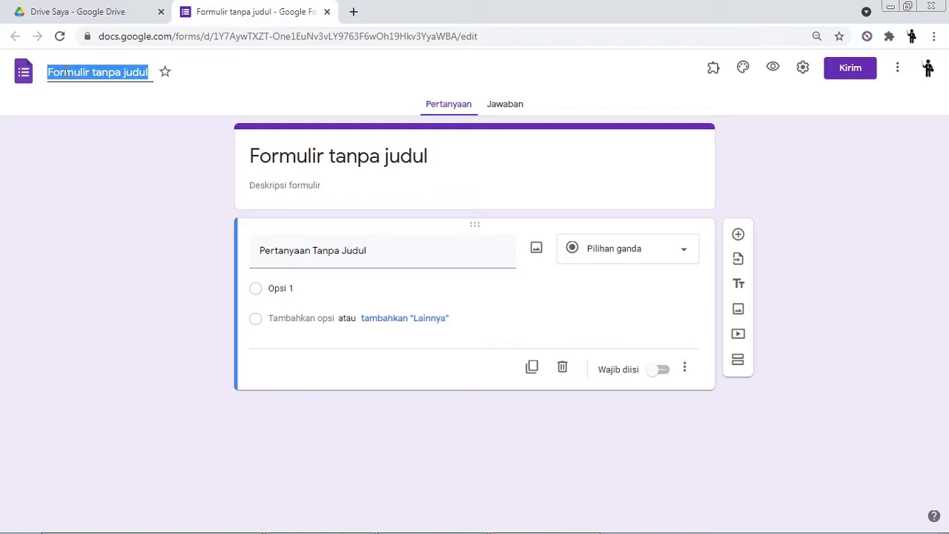
pyautogui.write('Soal')
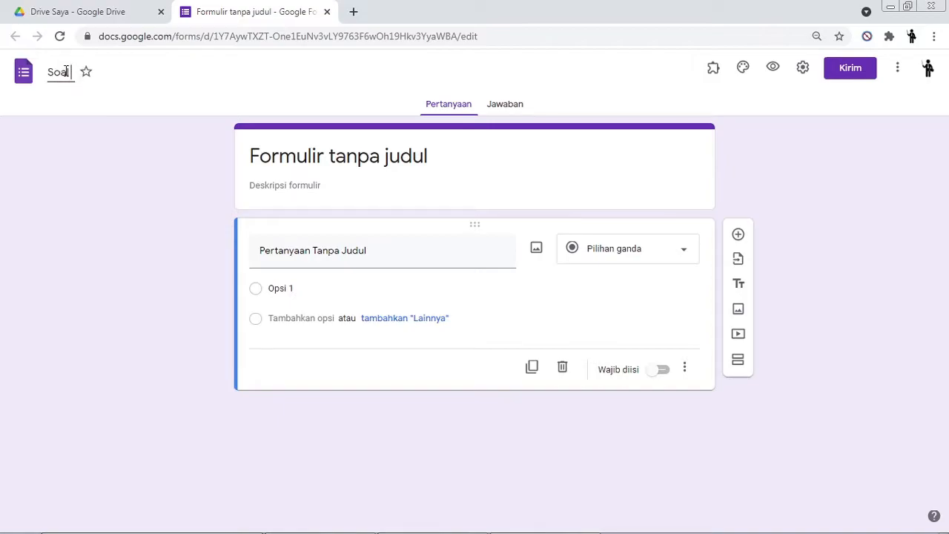
pyautogui.write(' Kuis Biologi UTS')
pyautogui.click(193, 223)
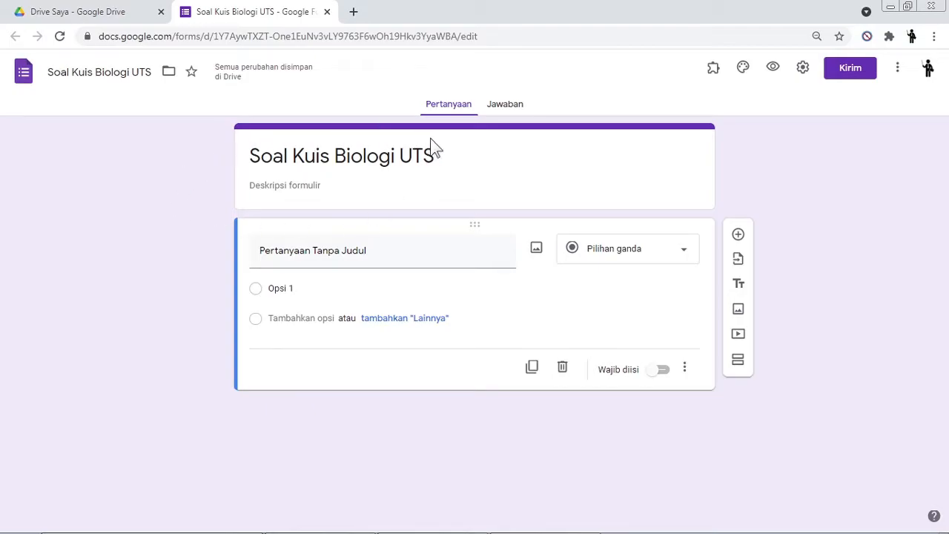
# Step: Replace the title in the form header with "ULANGAN TENGAH SEMESTER BIOLOGI"
pyautogui.tripleClick(318, 156)
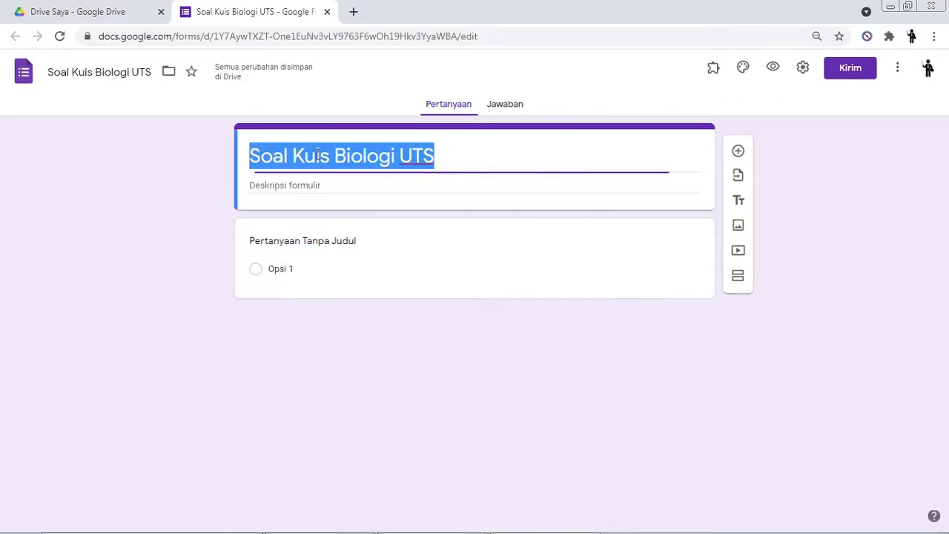
pyautogui.click(154, 190)
pyautogui.tripleClick(434, 155)
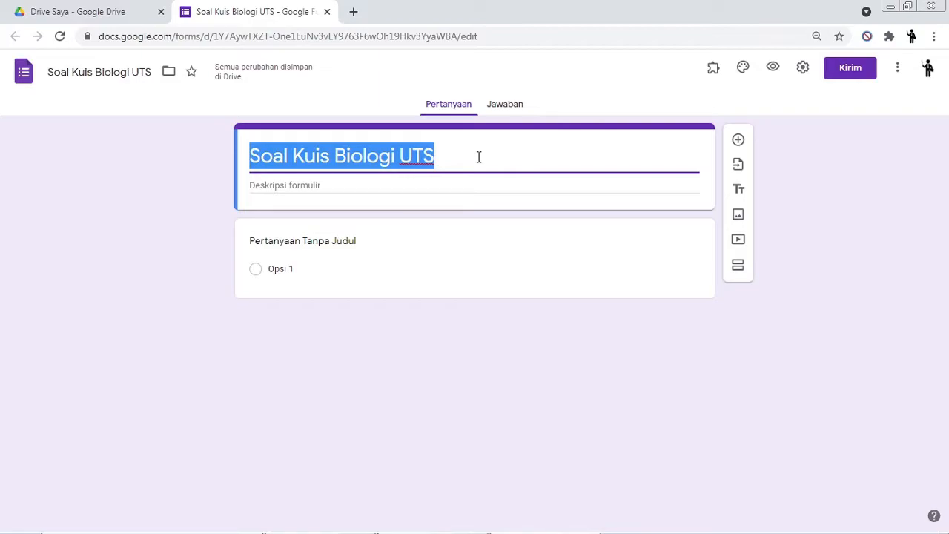
pyautogui.write('ULANGAN TENGAH SEMESTER BIOLOGI')
pyautogui.click(154, 176)
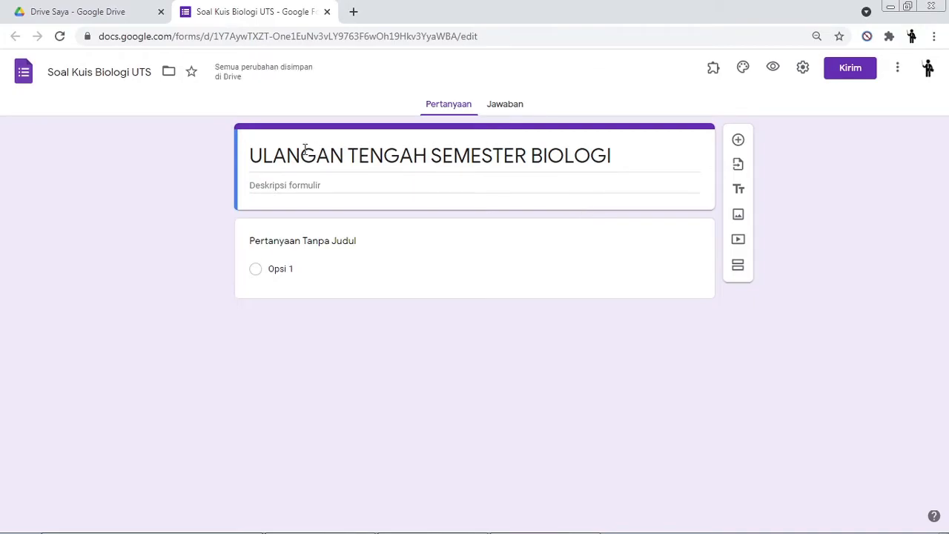
# Step: Switch to the Word document "soal pilihan ganda biologi kelas 10" and copy its instruction sentence beginning "Berilah Tanda Silang (X)", without the leading "A."
pyautogui.click(333, 185)
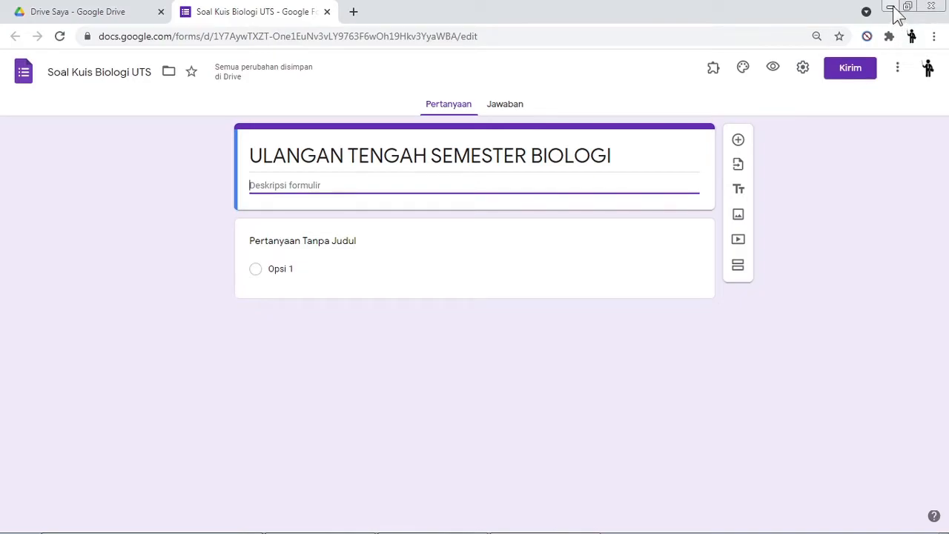
pyautogui.click(894, 8)
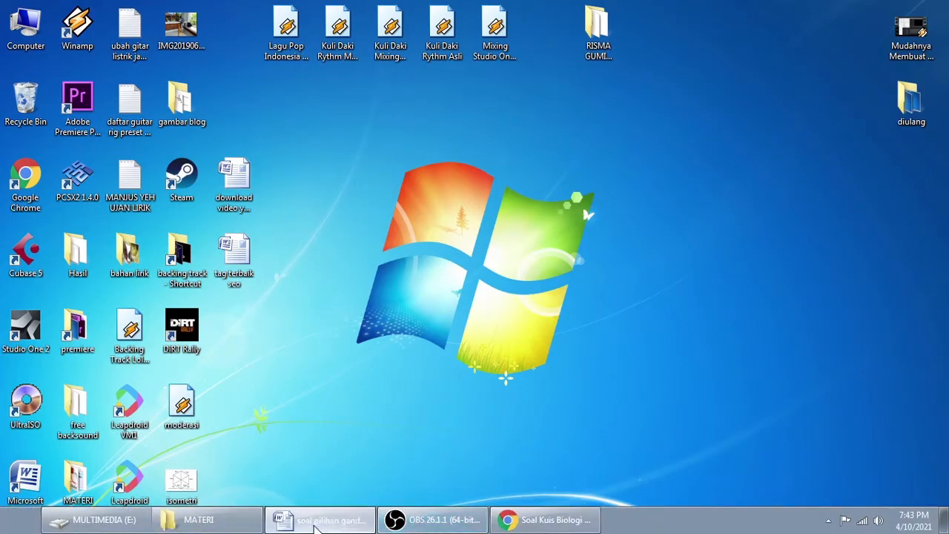
pyautogui.click(316, 523)
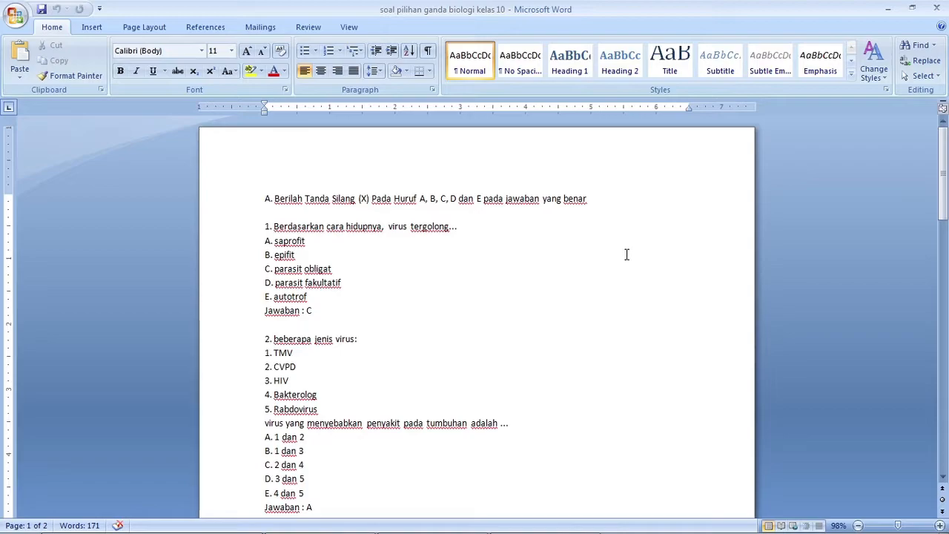
pyautogui.moveTo(602, 199); pyautogui.dragTo(285, 198)
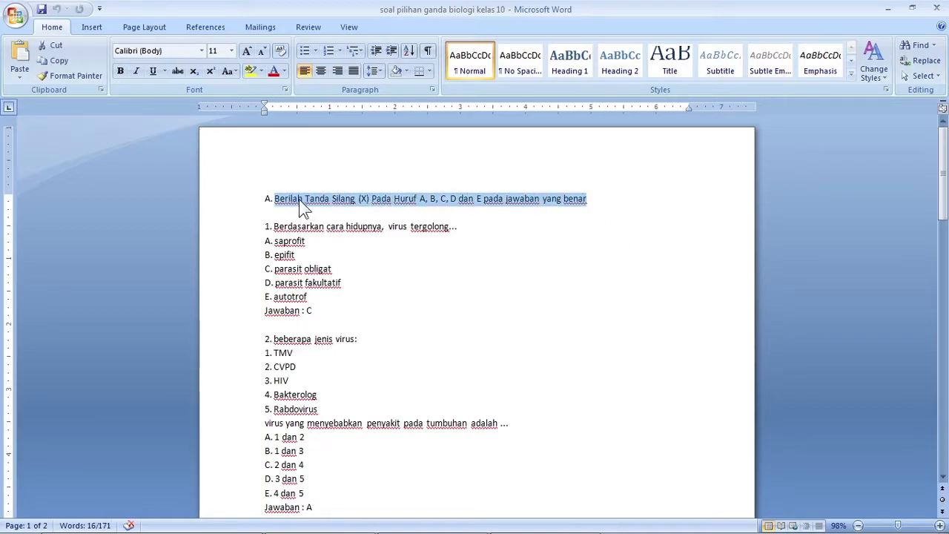
pyautogui.rightClick(301, 200)
pyautogui.click(333, 224)
# Step: Switch back to the Google Form in Chrome and paste the copied instruction sentence as the form description
pyautogui.moveTo(327, 528)
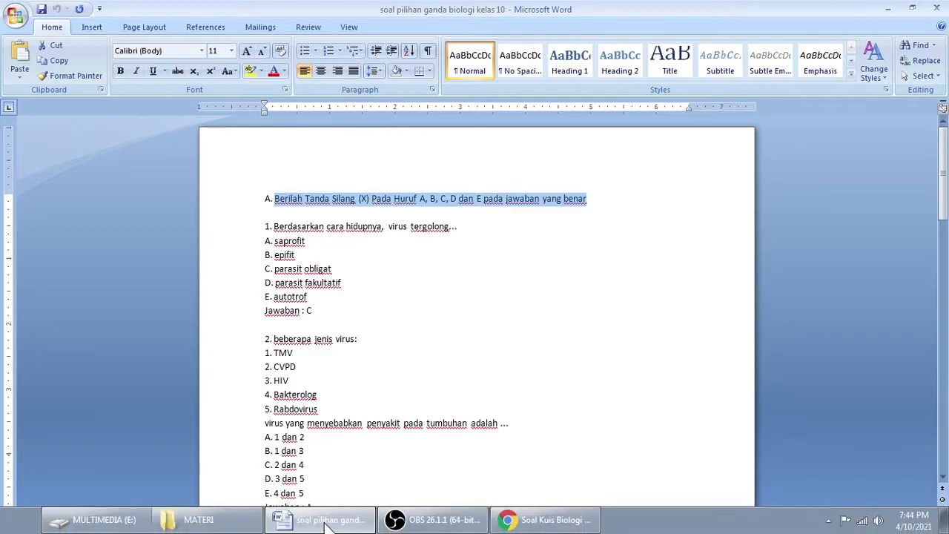
pyautogui.click(542, 523)
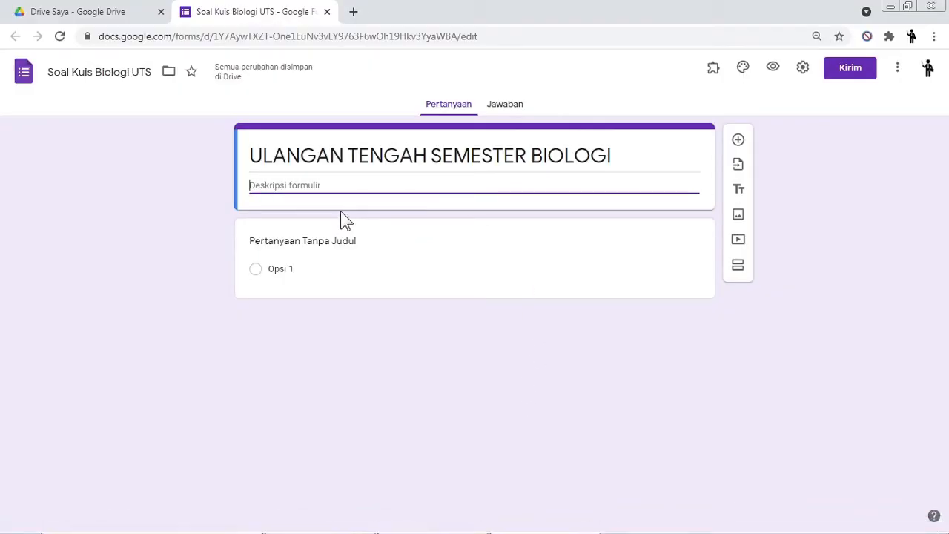
pyautogui.rightClick(299, 185)
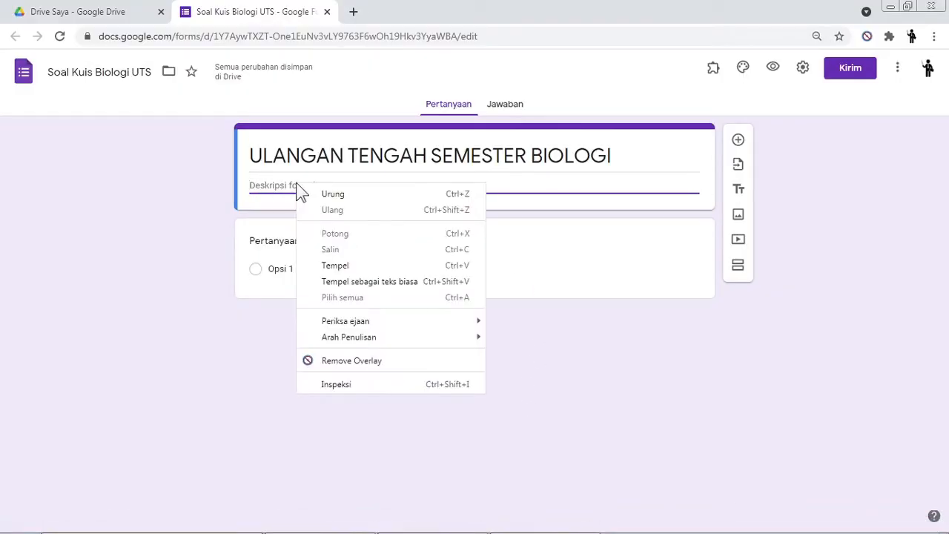
pyautogui.click(354, 267)
pyautogui.click(163, 211)
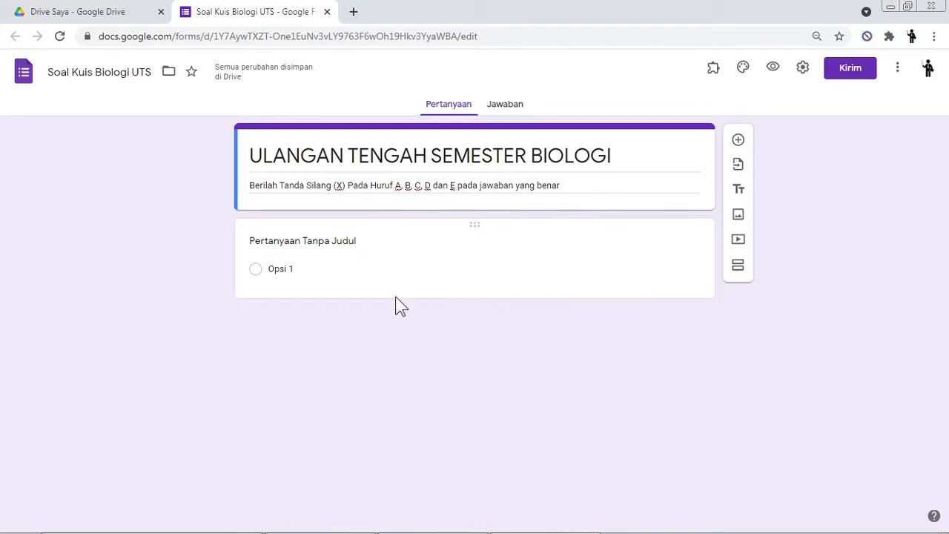
# Step: Add a second section to the form after the untitled question
pyautogui.click(527, 233)
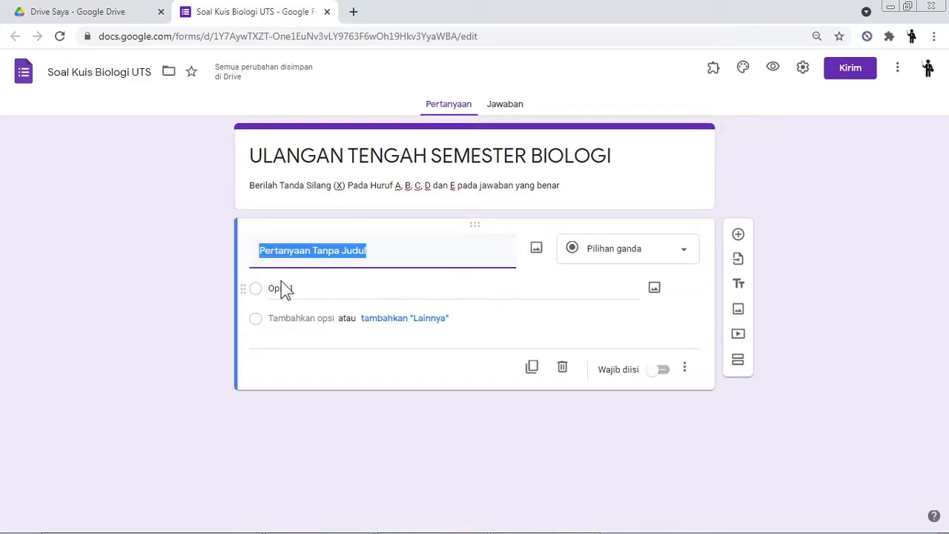
pyautogui.click(456, 285)
pyautogui.click(157, 217)
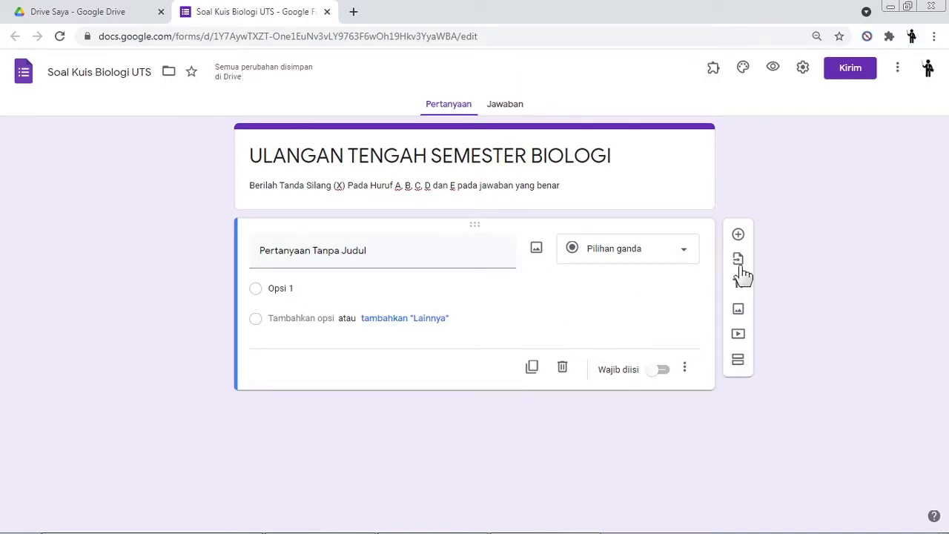
pyautogui.click(739, 365)
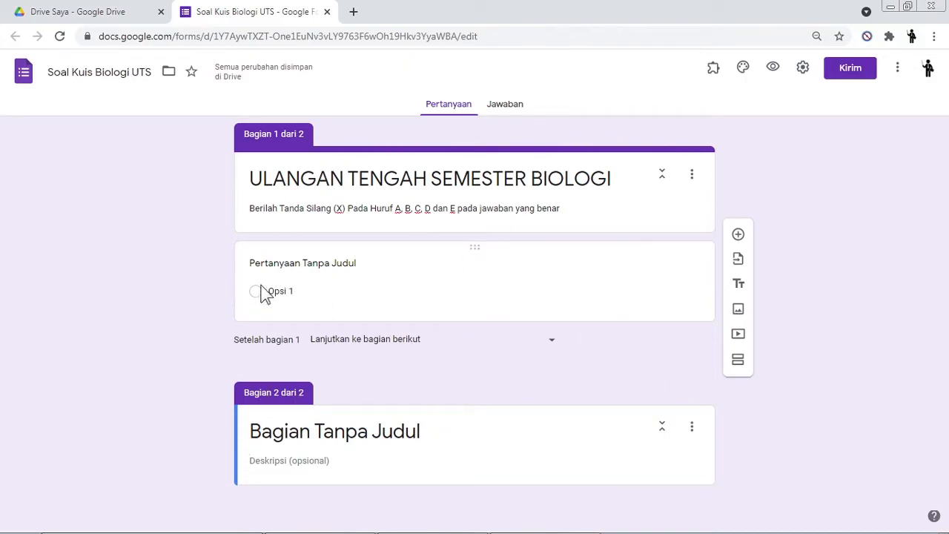
# Step: Change the text of the untitled question in the first section to "NAMA:"
pyautogui.click(318, 267)
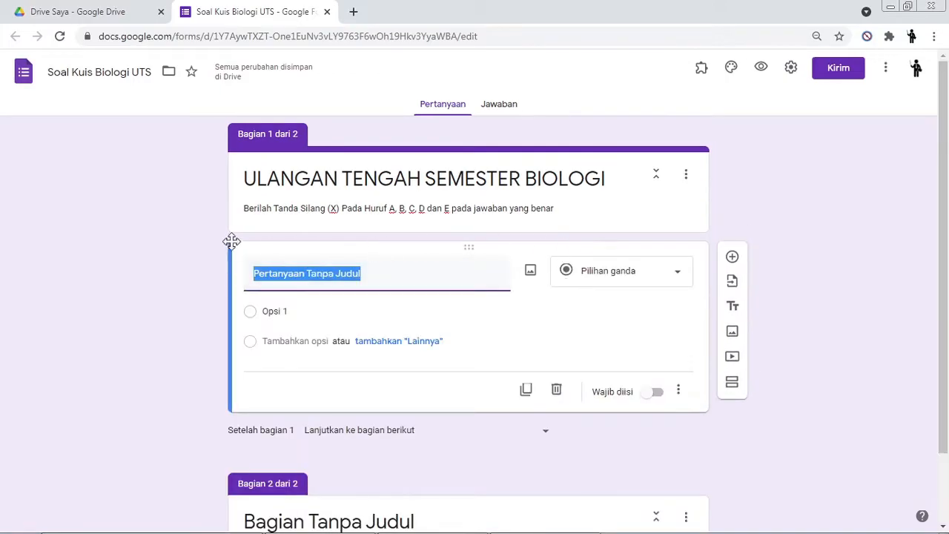
pyautogui.click(374, 273)
pyautogui.write('NAMA:')
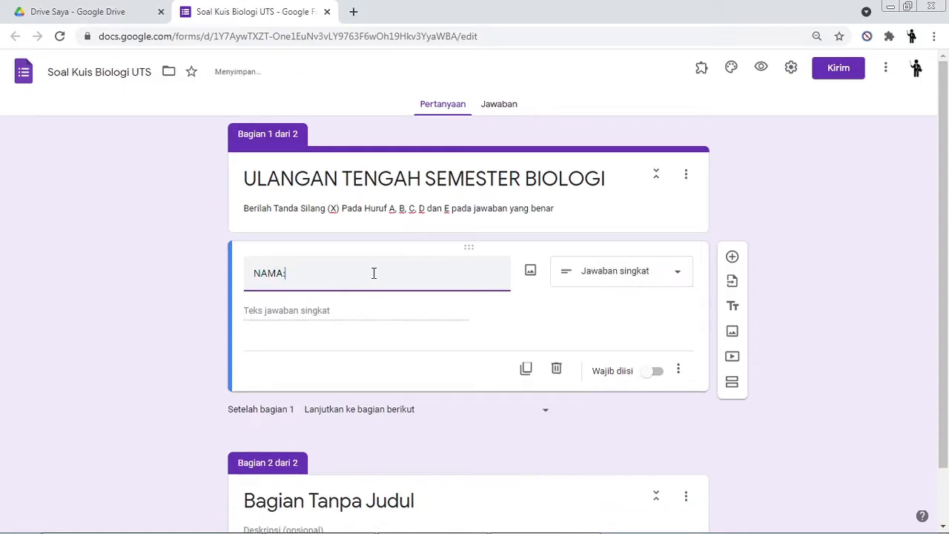
pyautogui.click(142, 292)
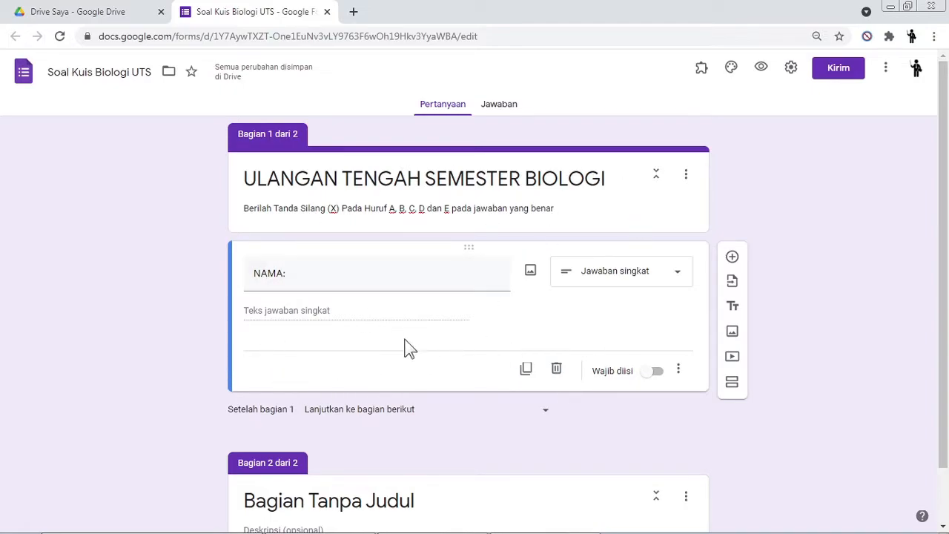
# Step: Add a question titled "NOMOR ABSEN:" below the NAMA: question
pyautogui.click(733, 258)
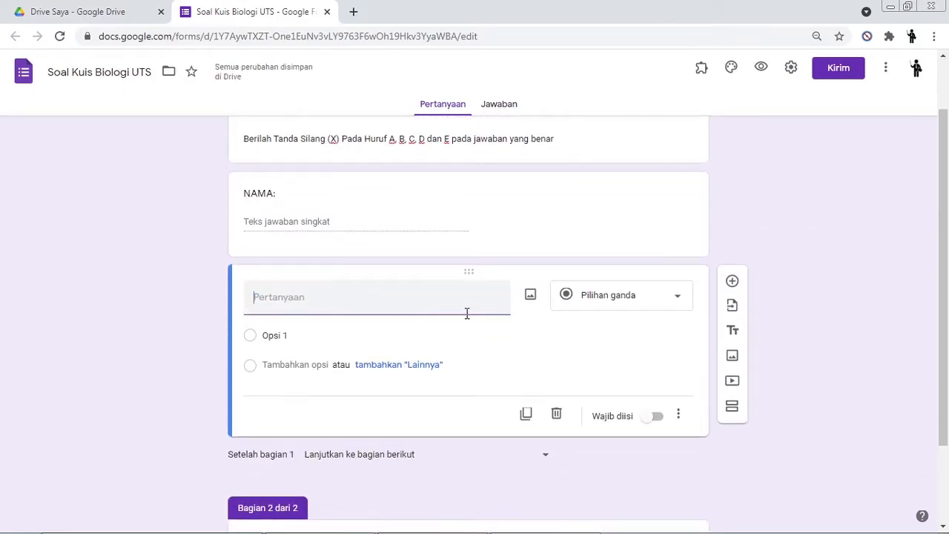
pyautogui.write('NOMOR ABSEN:')
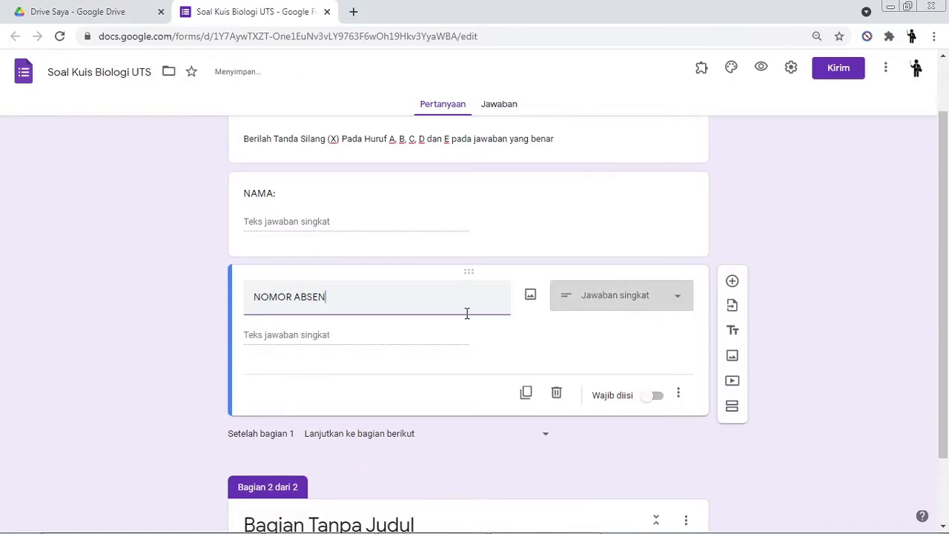
pyautogui.scroll(1, 475, 289)
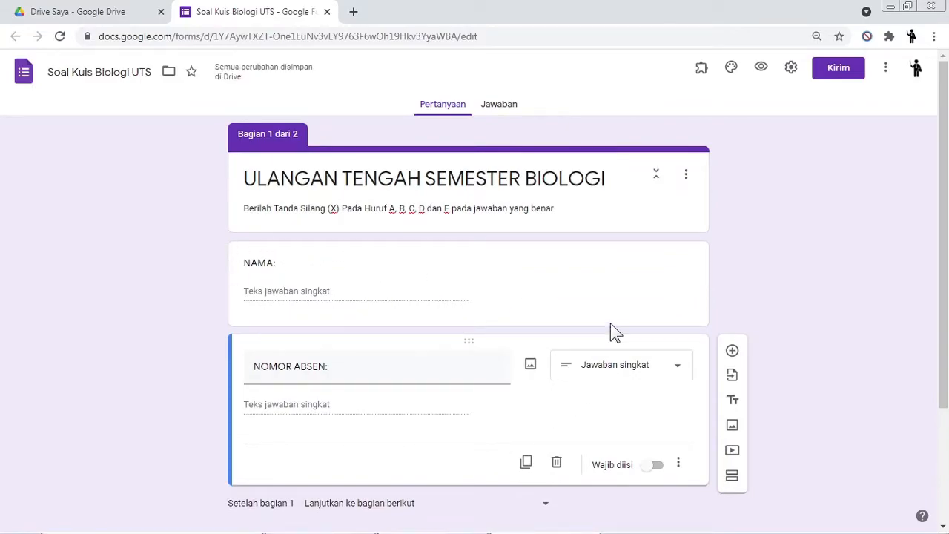
# Step: Add a question titled "KELAS" below the NOMOR ABSEN: question
pyautogui.scroll(-1, 594, 334)
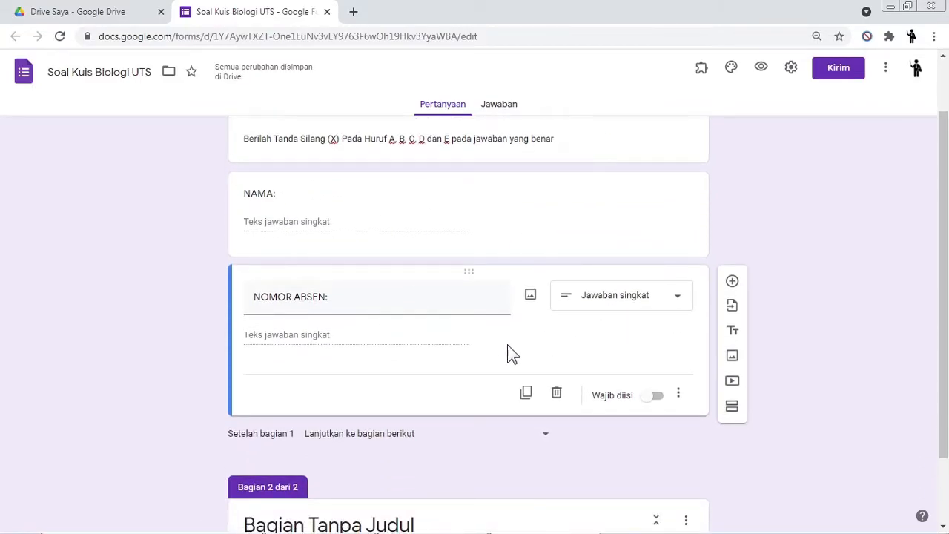
pyautogui.click(734, 286)
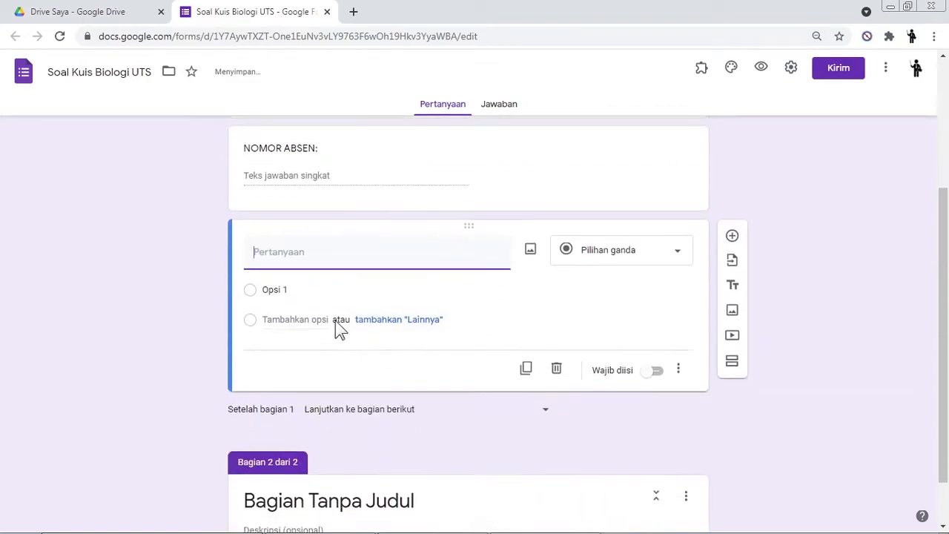
pyautogui.write('KELAS')
pyautogui.click(203, 261)
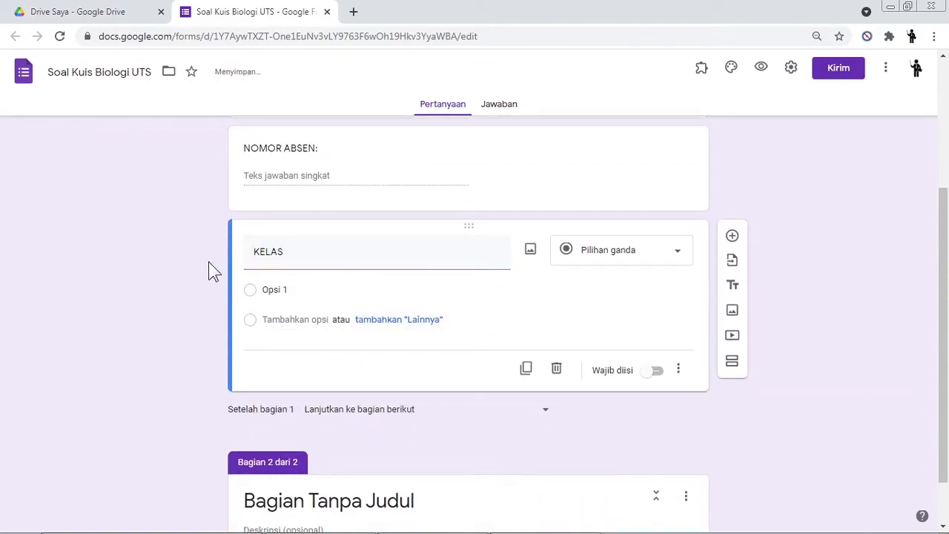
# Step: Change the answer type of the KELAS question to Drop-down
pyautogui.scroll(3, 568, 357)
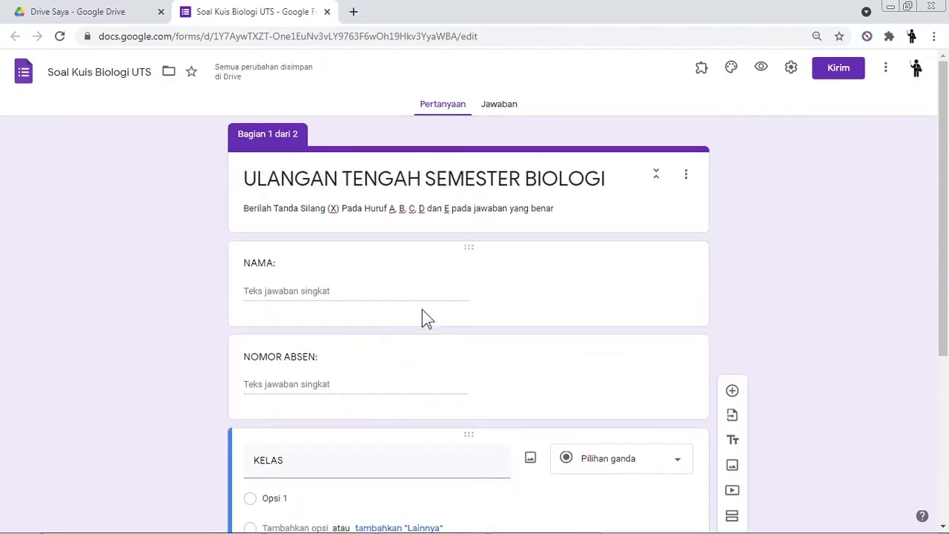
pyautogui.scroll(-2, 430, 315)
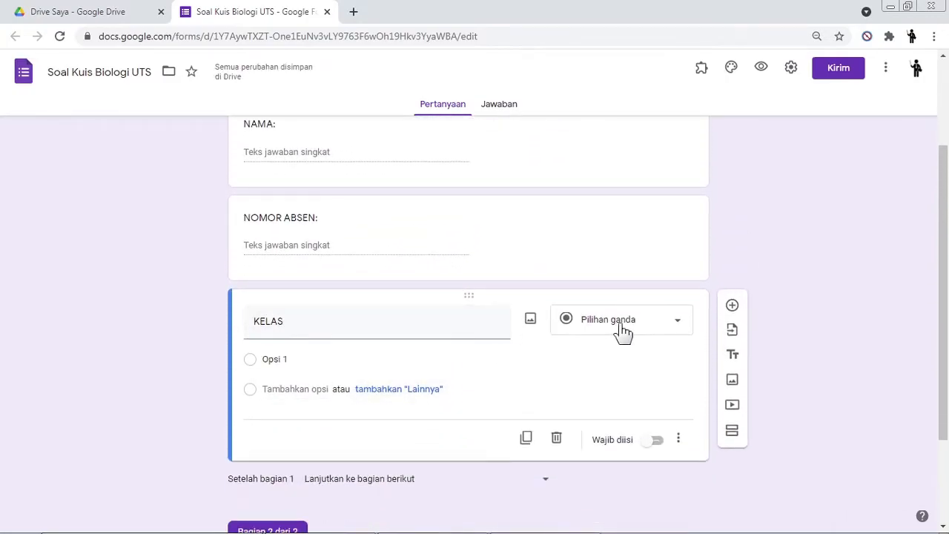
pyautogui.click(627, 328)
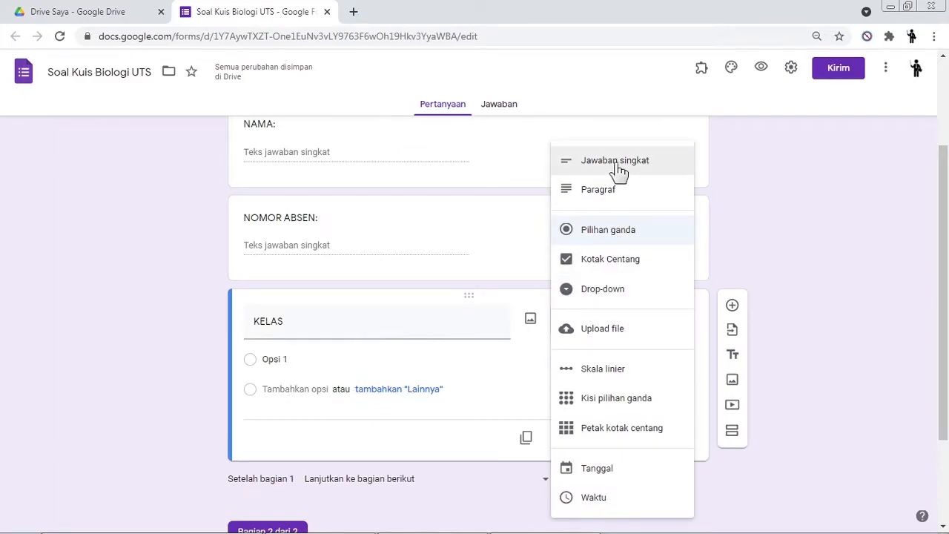
pyautogui.click(593, 299)
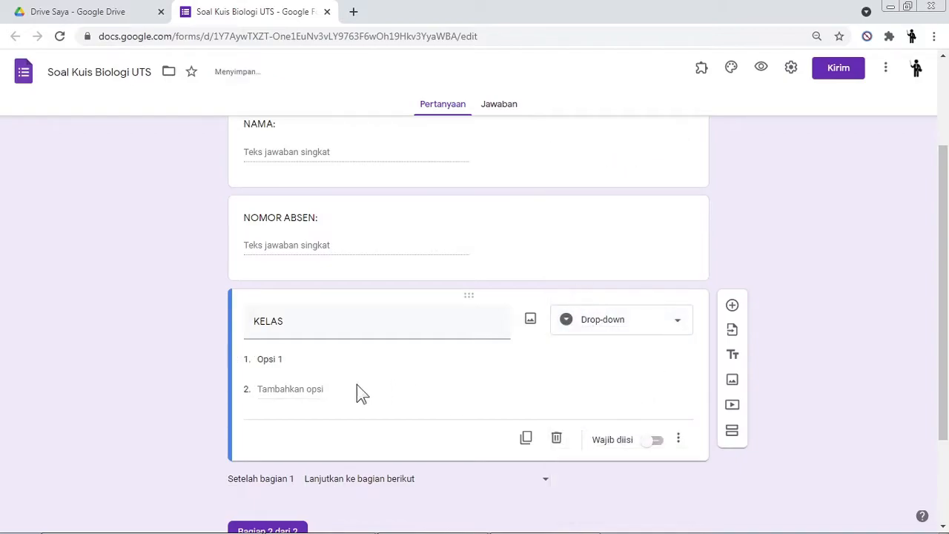
# Step: Fill the KELAS drop-down with the options X IPA 1, X IPA 2, X IPA 3 and X IPA 4
pyautogui.click(300, 362)
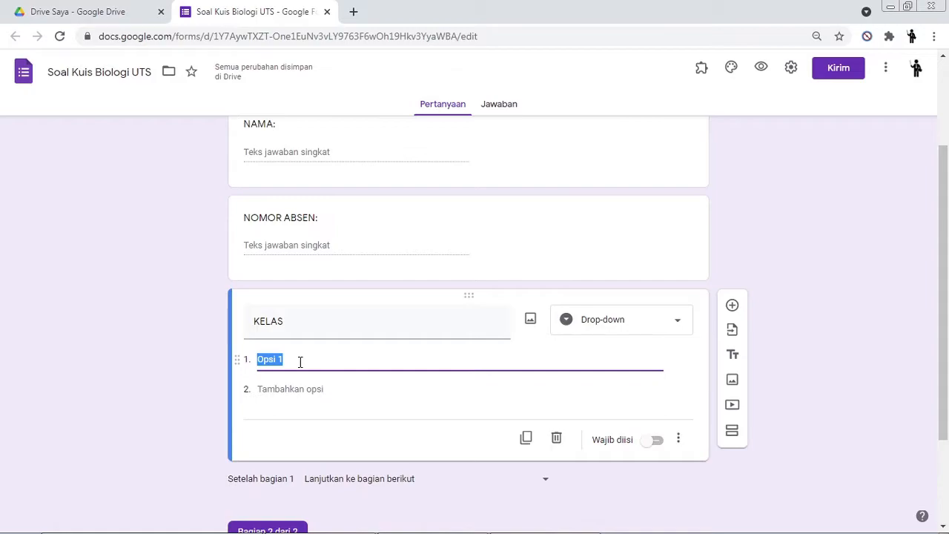
pyautogui.write('X IPA')
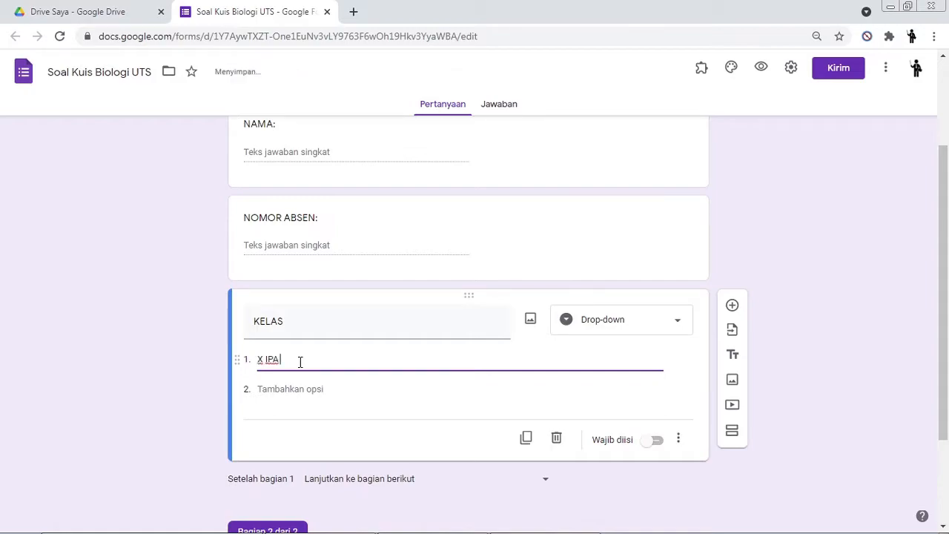
pyautogui.write(' 1')
pyautogui.press('Return')
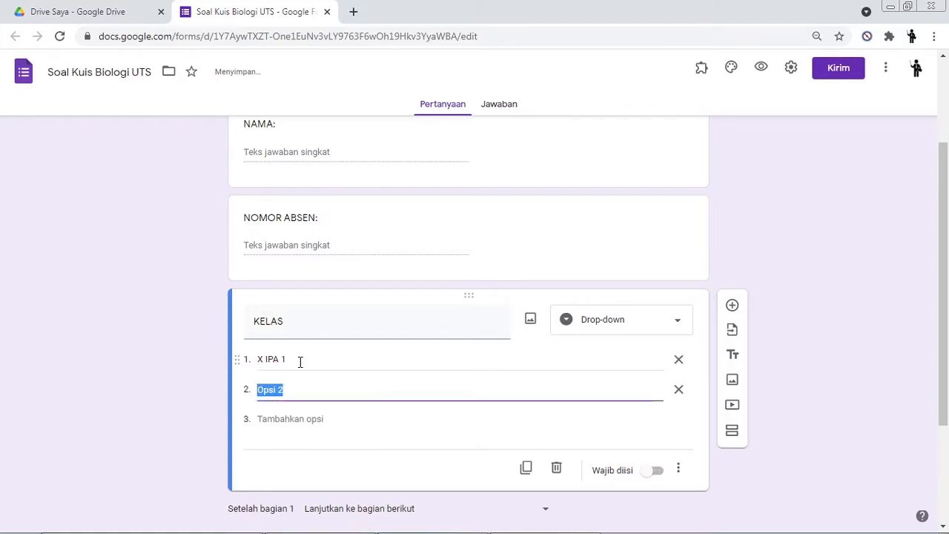
pyautogui.click(299, 389)
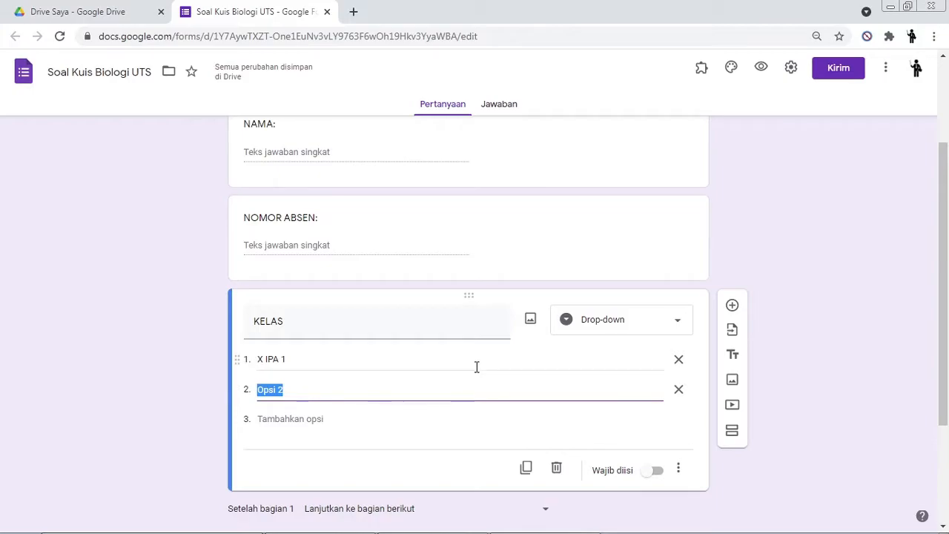
pyautogui.write('X IPA')
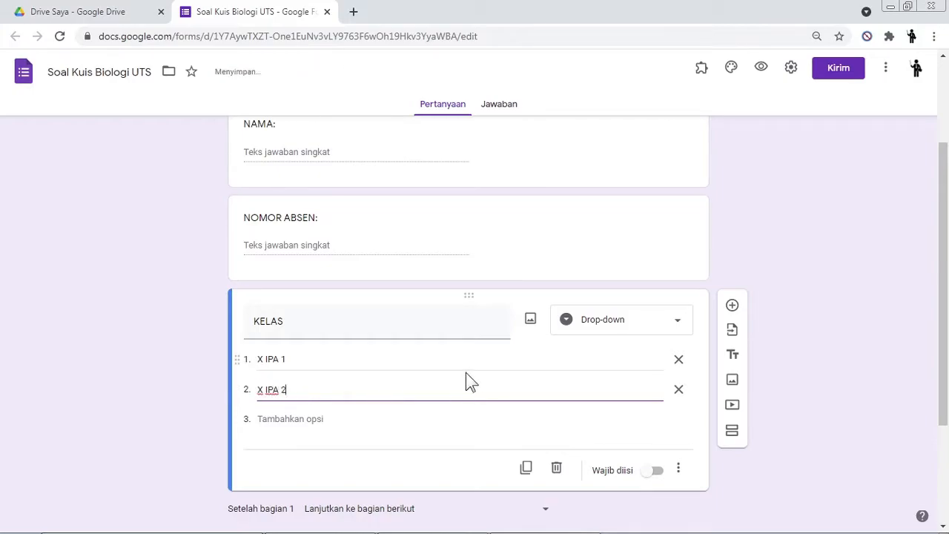
pyautogui.press('Return')
pyautogui.write('X IPA 3')
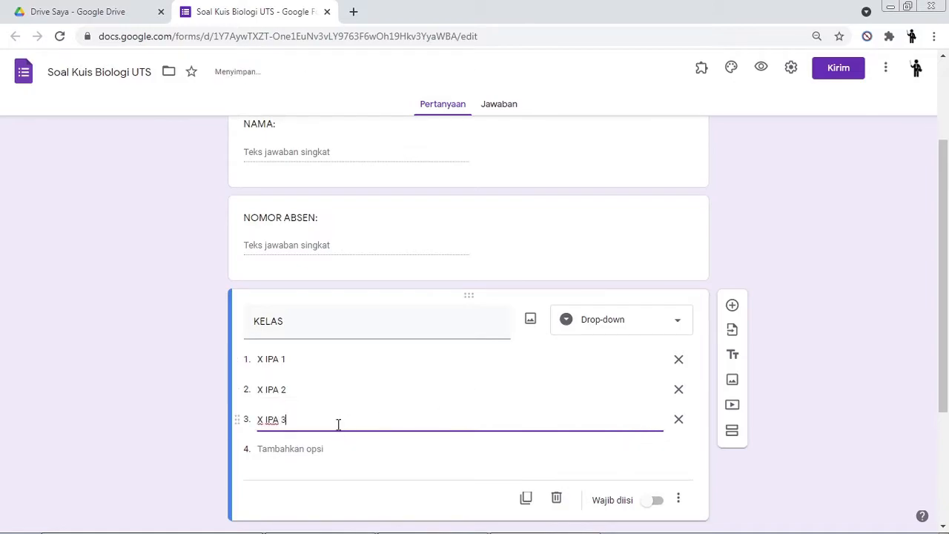
pyautogui.click(292, 449)
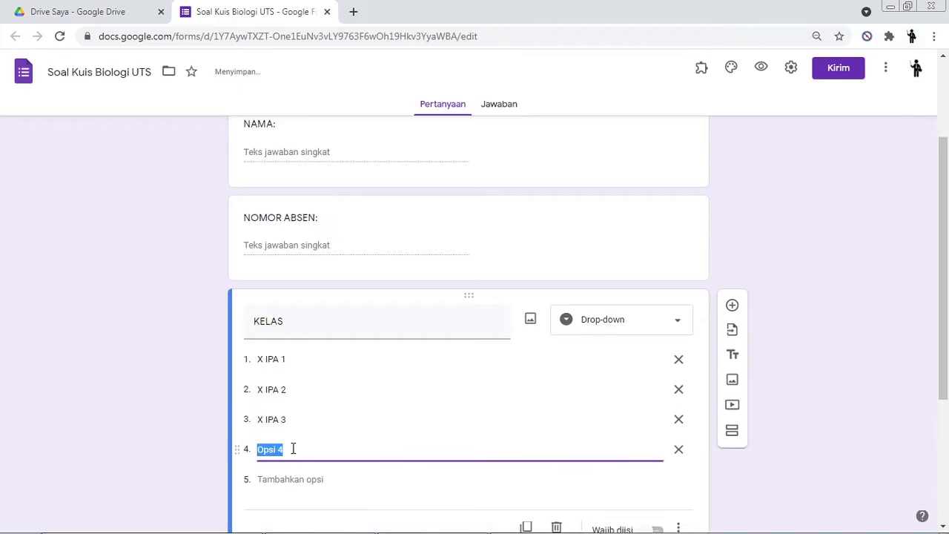
pyautogui.write('X I')
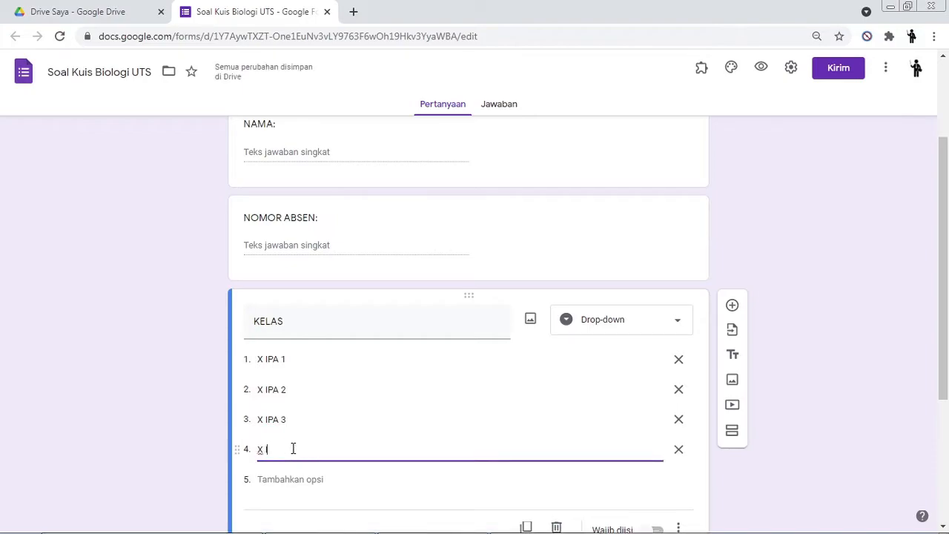
pyautogui.write('PA 4')
pyautogui.click(175, 383)
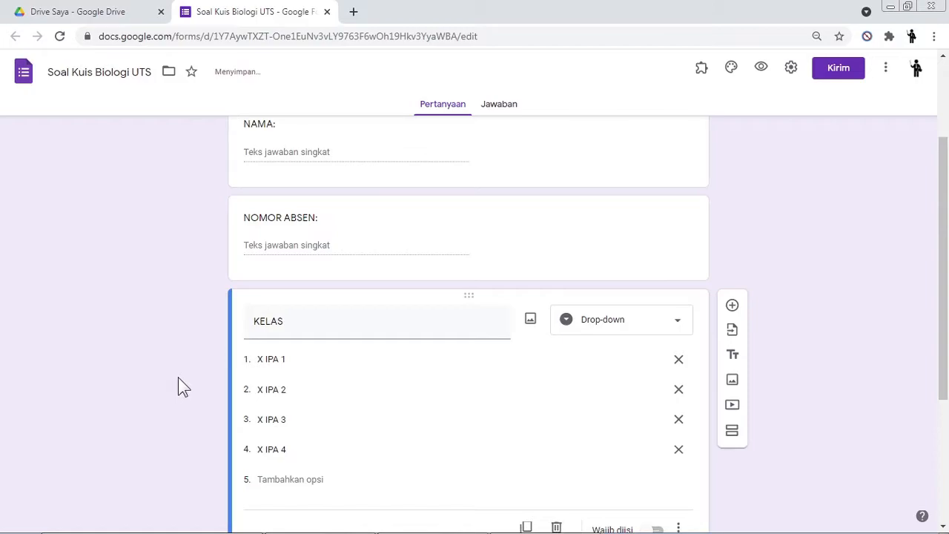
# Step: Replace the form description under the main title with "Lengkapi identitasmu lebih dahulu dibawah ini!"
pyautogui.scroll(-2, 191, 322)
pyautogui.scroll(3, 772, 371)
pyautogui.scroll(1, 422, 246)
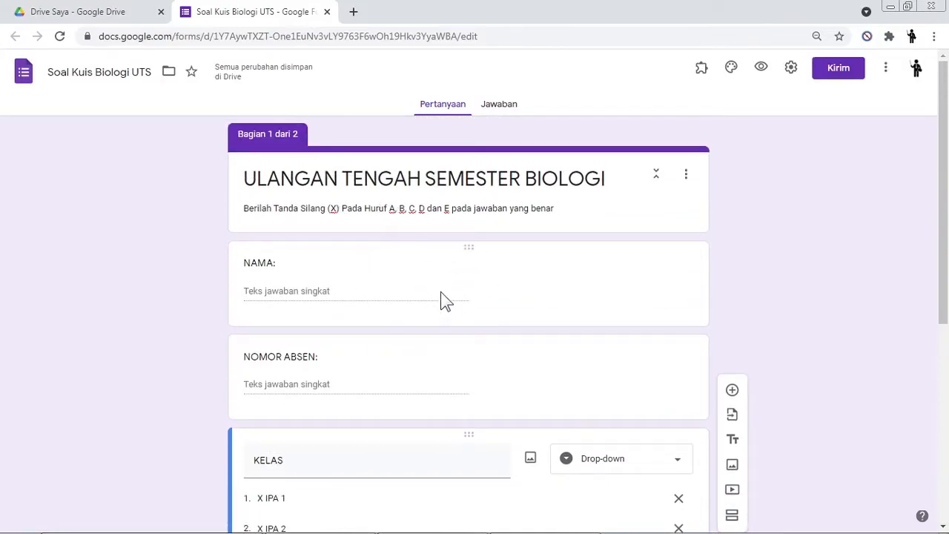
pyautogui.scroll(-2, 441, 303)
pyautogui.scroll(2, 354, 273)
pyautogui.tripleClick(255, 200)
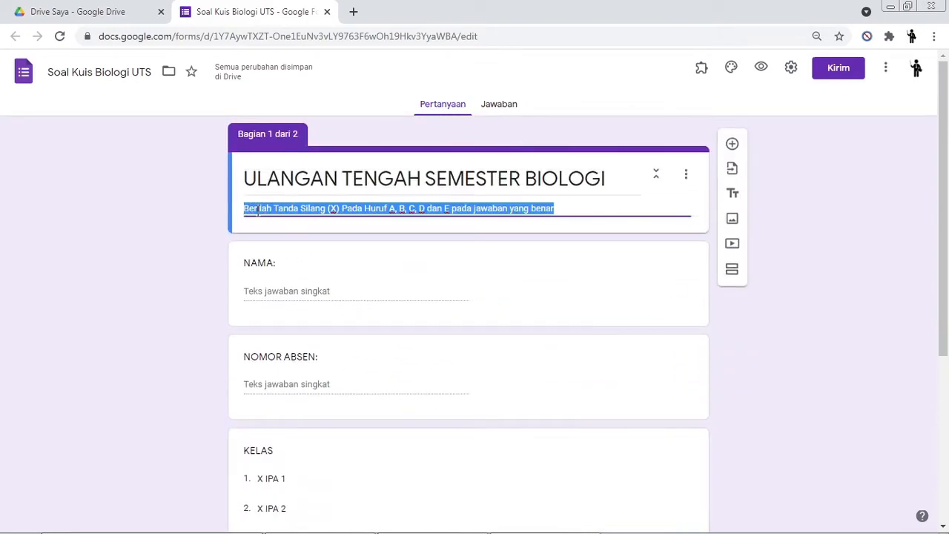
pyautogui.click(595, 203)
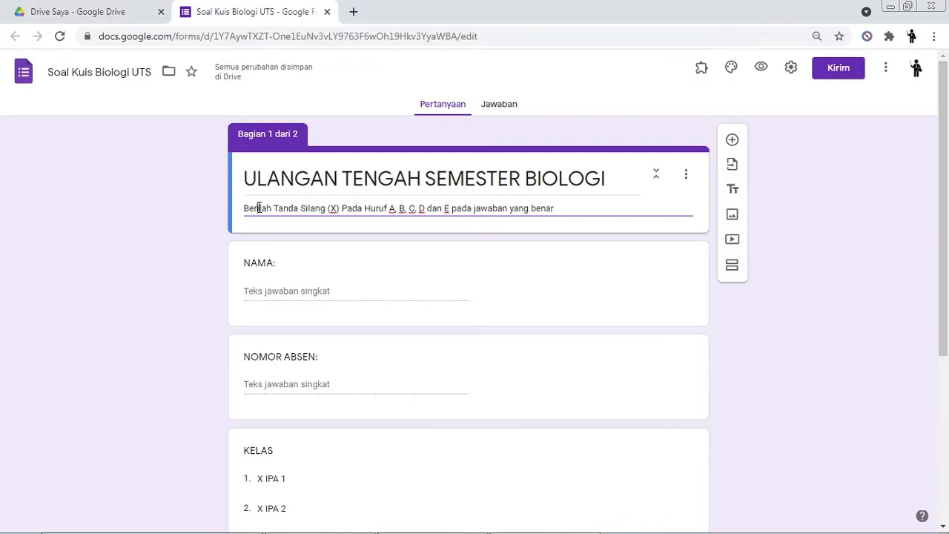
pyautogui.moveTo(582, 209); pyautogui.dragTo(199, 215)
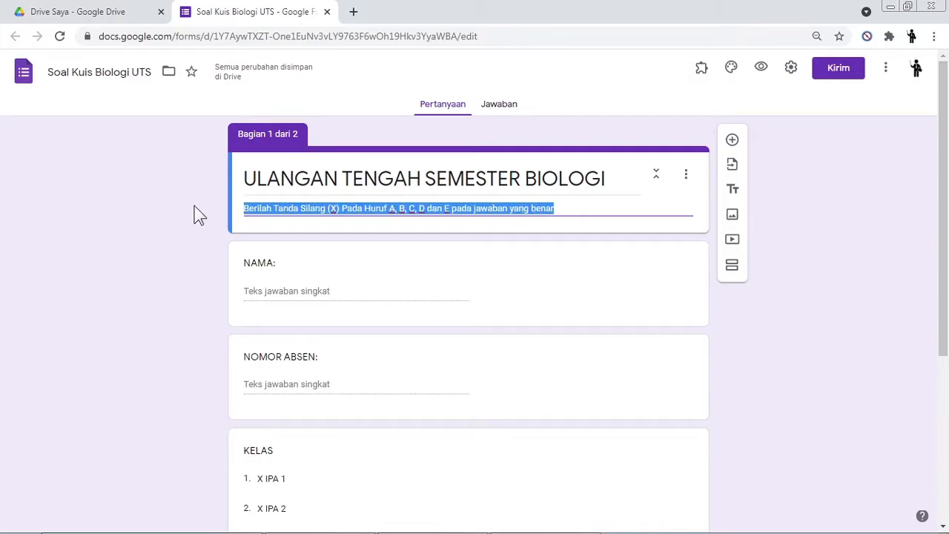
pyautogui.write('Lengkapi')
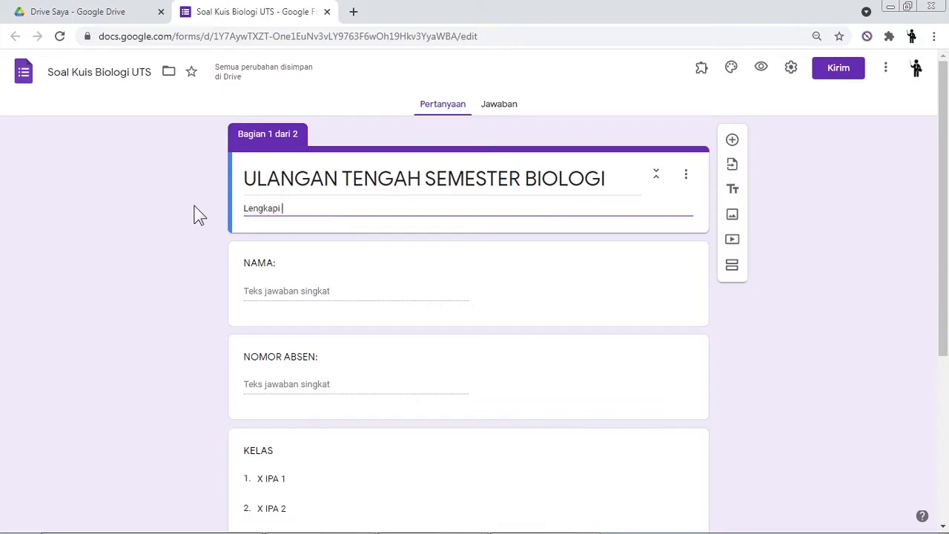
pyautogui.write(' identitasmu ')
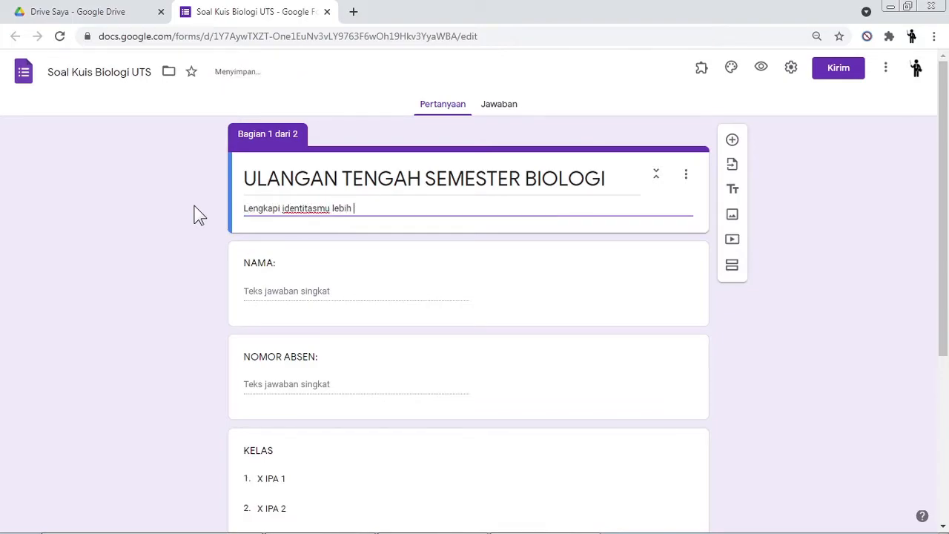
pyautogui.write('lebih dau')
pyautogui.press('BackSpace')
pyautogui.write('hulu dibawah ini!')
pyautogui.click(186, 229)
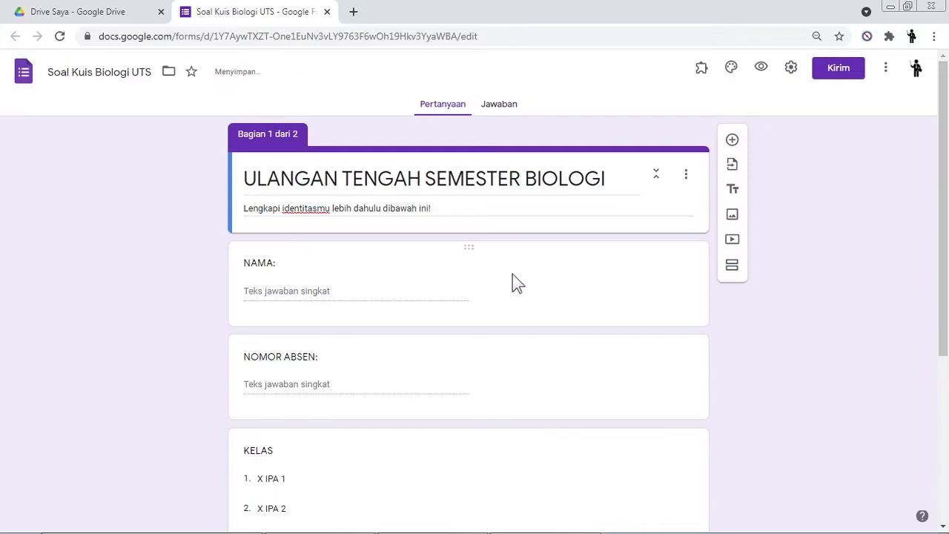
# Step: Preview the form and check its title, description and the NAMA: and NOMOR ABSEN: answer fields
pyautogui.scroll(-4, 377, 207)
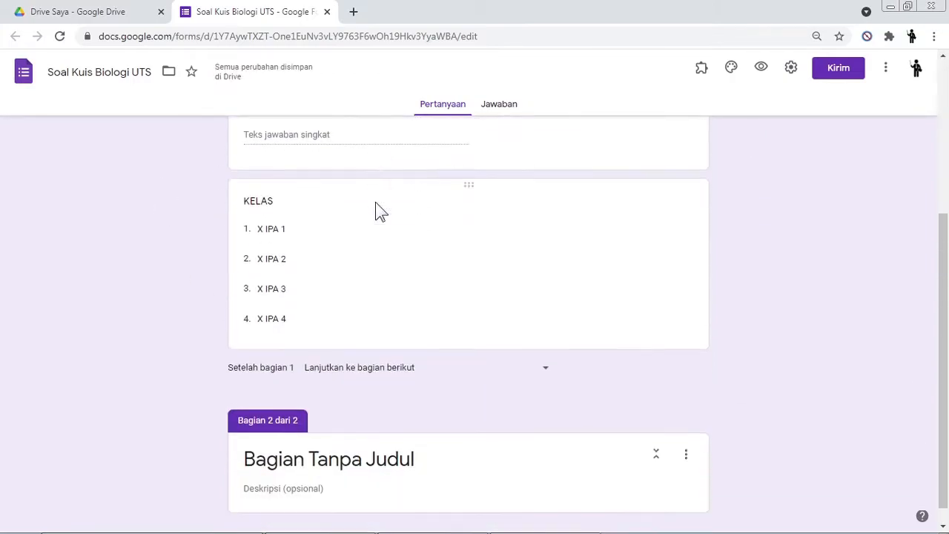
pyautogui.scroll(4, 351, 377)
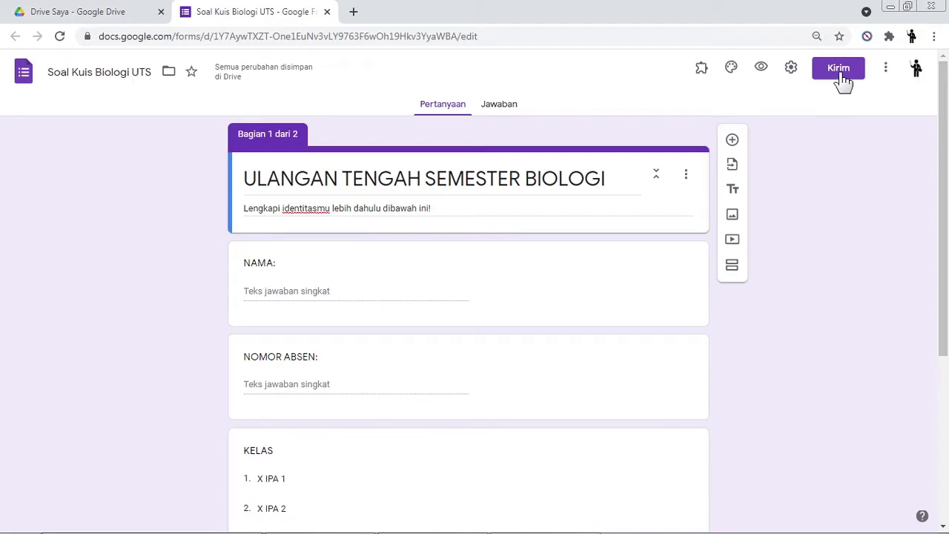
pyautogui.click(763, 71)
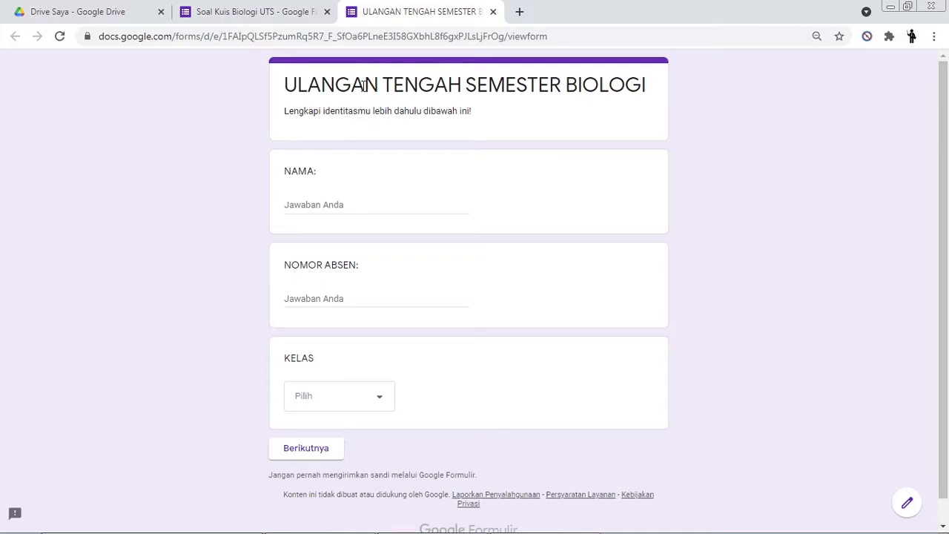
pyautogui.moveTo(367, 85); pyautogui.dragTo(636, 96)
pyautogui.doubleClick(512, 85)
pyautogui.tripleClick(512, 86)
pyautogui.click(378, 118)
pyautogui.click(311, 206)
pyautogui.click(317, 295)
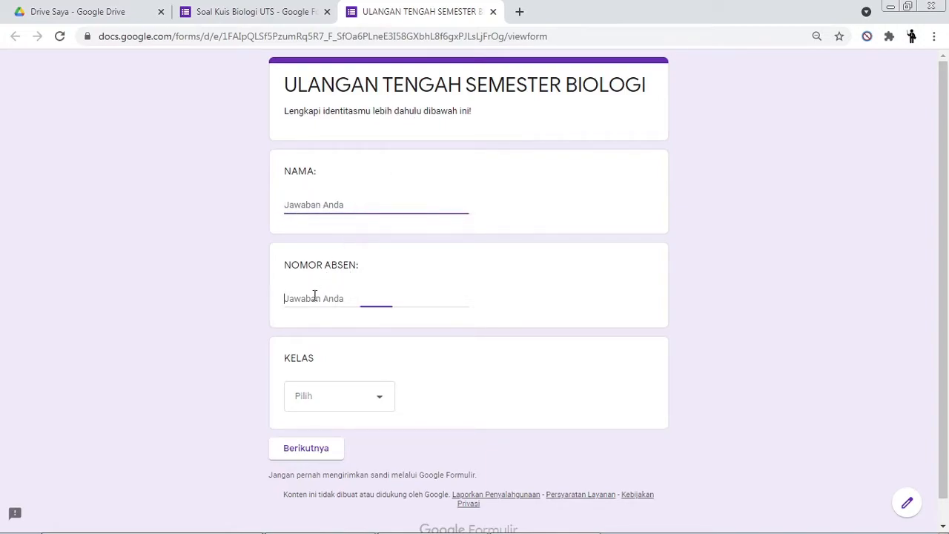
# Step: Test the KELAS drop-down in the preview by choosing X IPA 2, and close the preview without saving
pyautogui.scroll(-1, 379, 377)
pyautogui.click(380, 379)
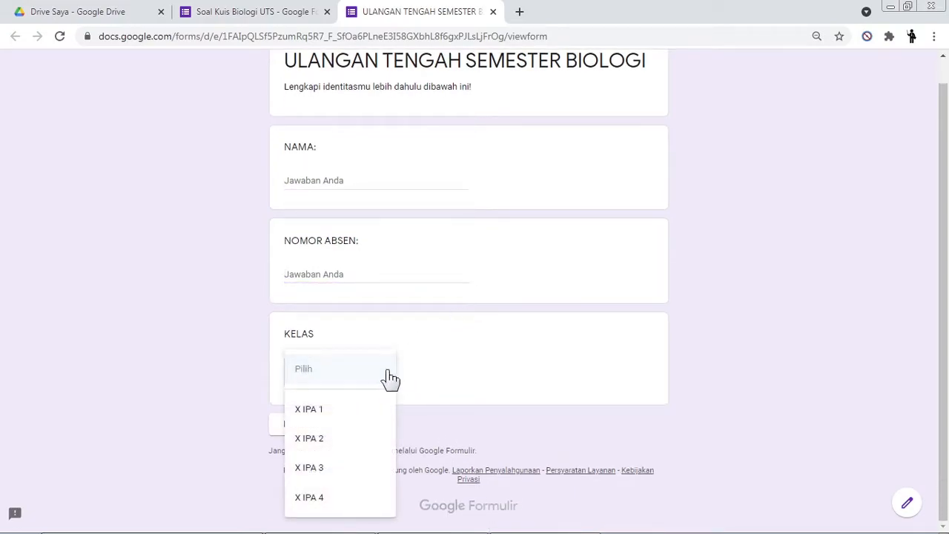
pyautogui.click(428, 381)
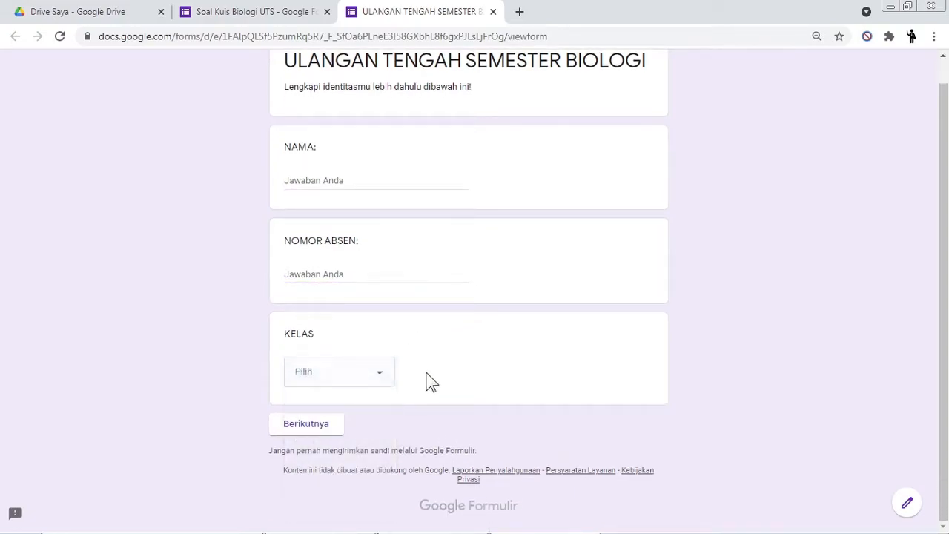
pyautogui.click(366, 386)
pyautogui.click(339, 437)
pyautogui.scroll(1, 430, 148)
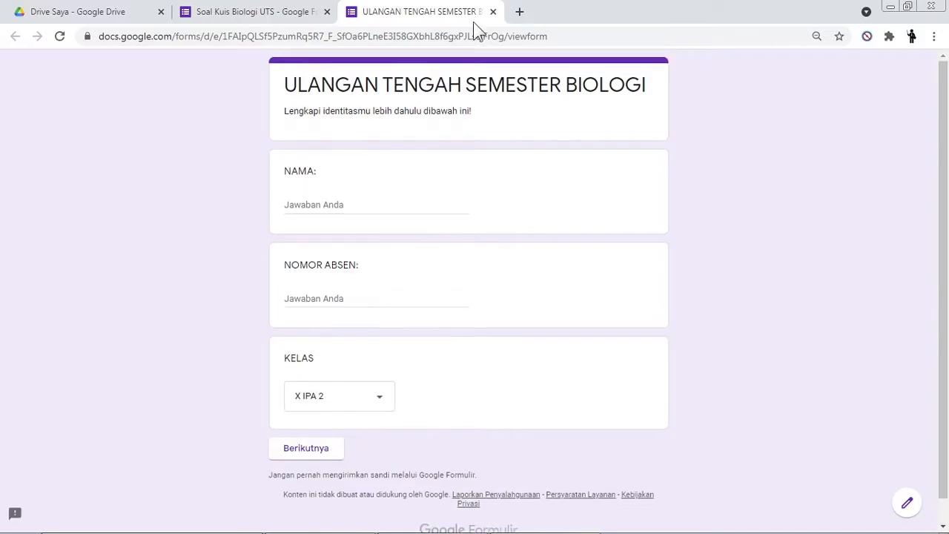
pyautogui.click(491, 12)
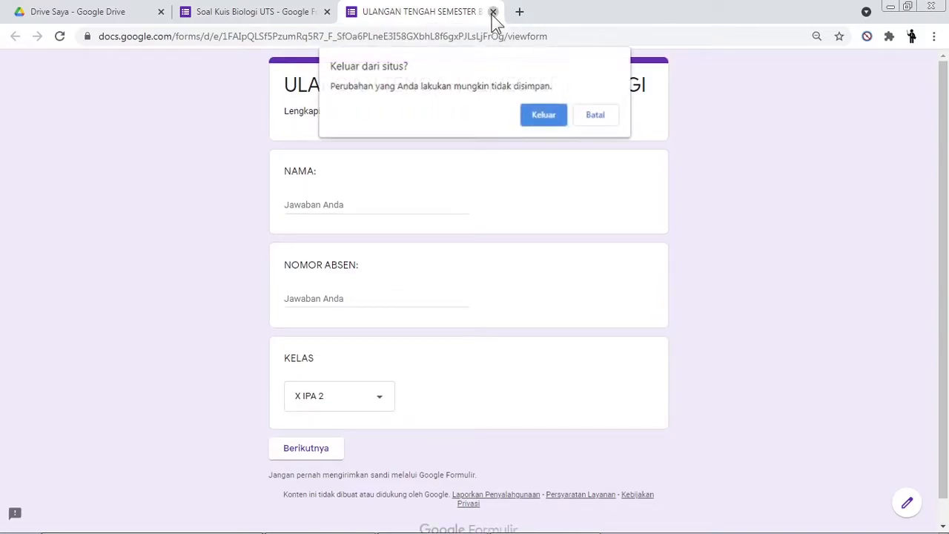
pyautogui.click(542, 116)
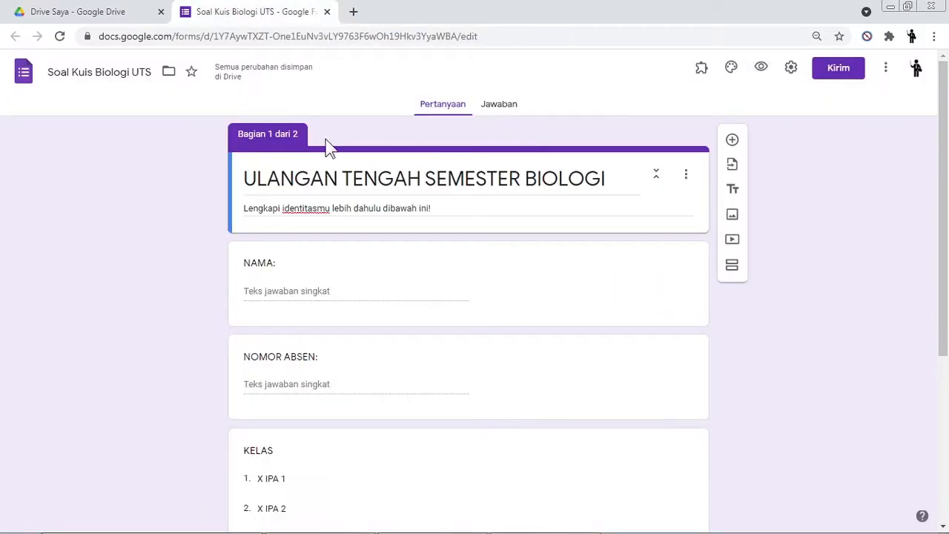
# Step: Change the title of the untitled second section to "SOAL PILIHAN GANDA"
pyautogui.scroll(-2, 361, 178)
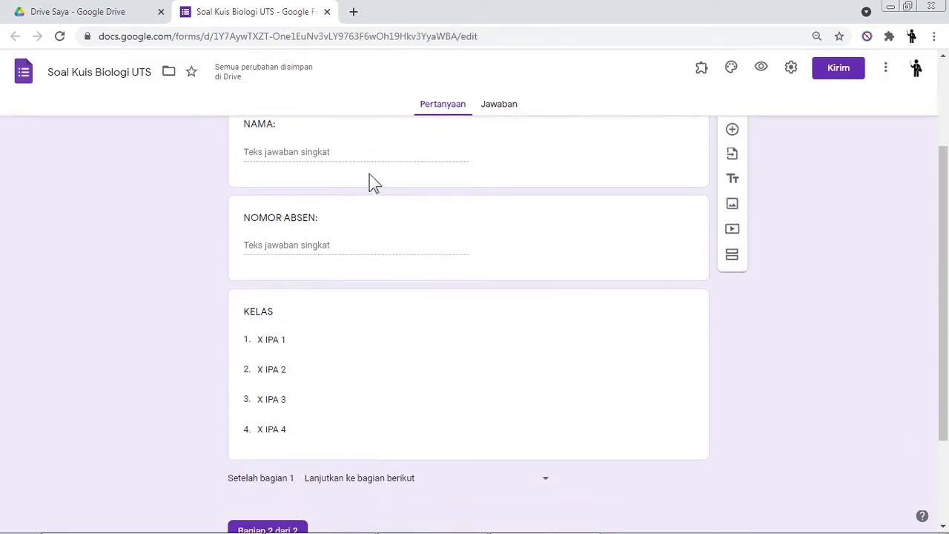
pyautogui.scroll(-2, 534, 197)
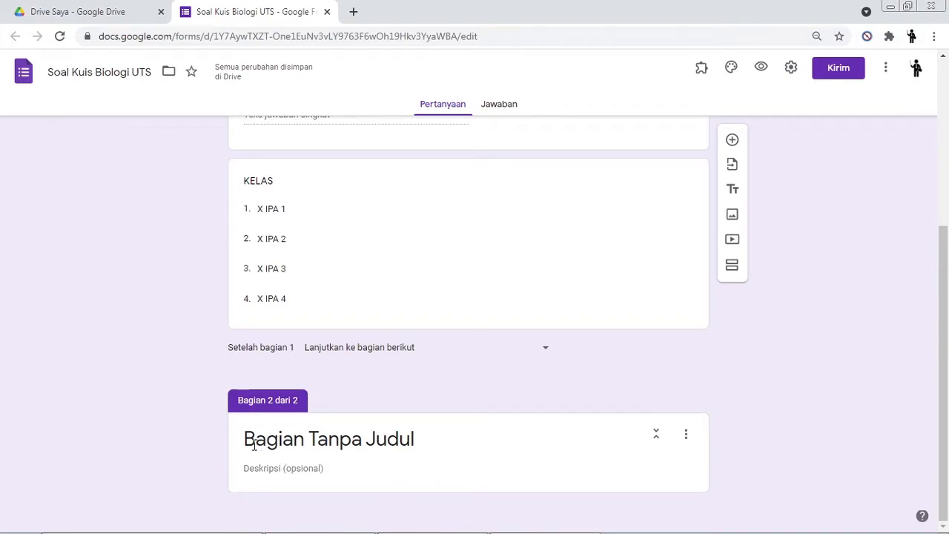
pyautogui.click(354, 445)
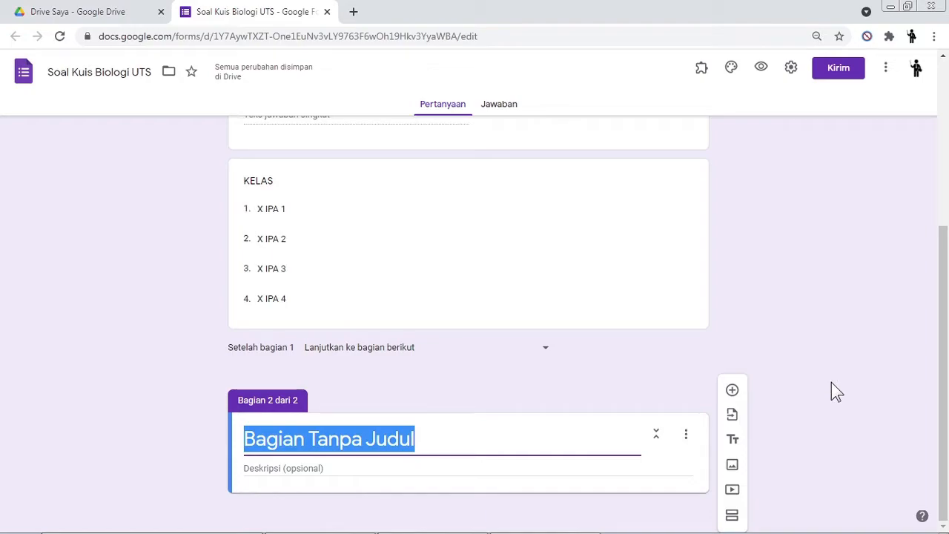
pyautogui.write('SOAL ')
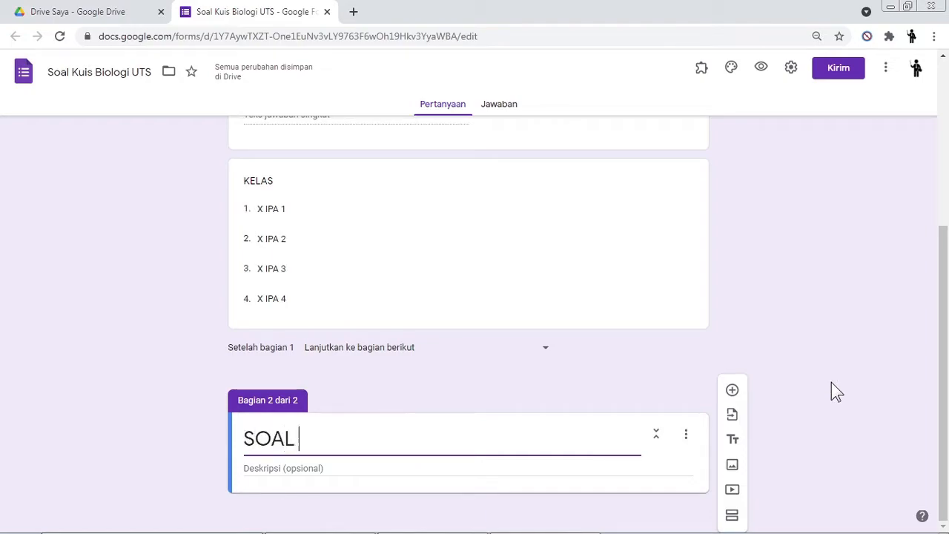
pyautogui.write('PILIHAN GANDA')
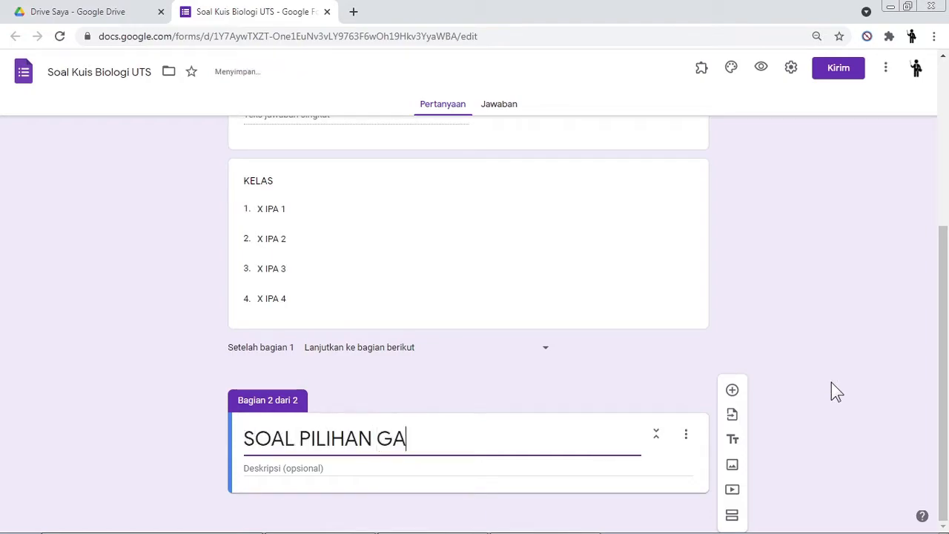
pyautogui.click(831, 383)
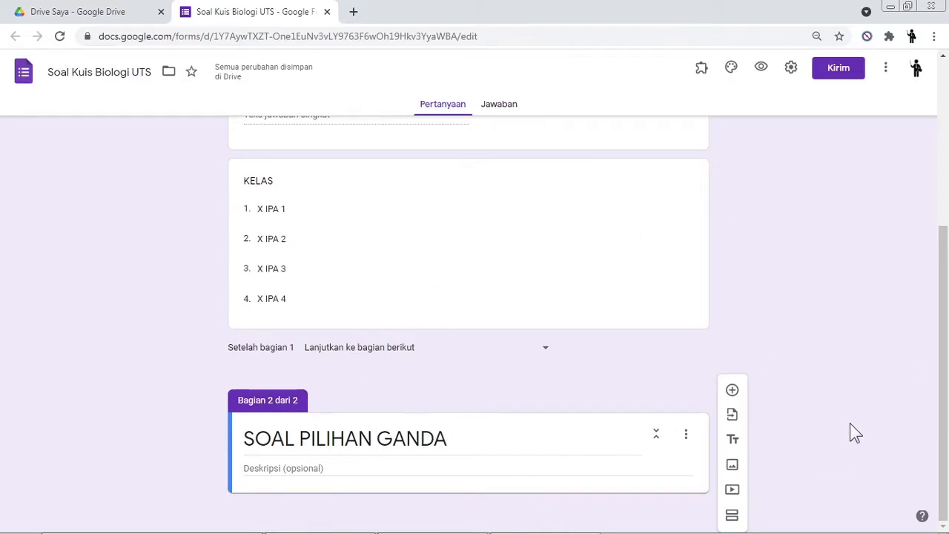
# Step: Add a third section after SOAL PILIHAN GANDA and title it "SOAL ESSAY"
pyautogui.click(732, 517)
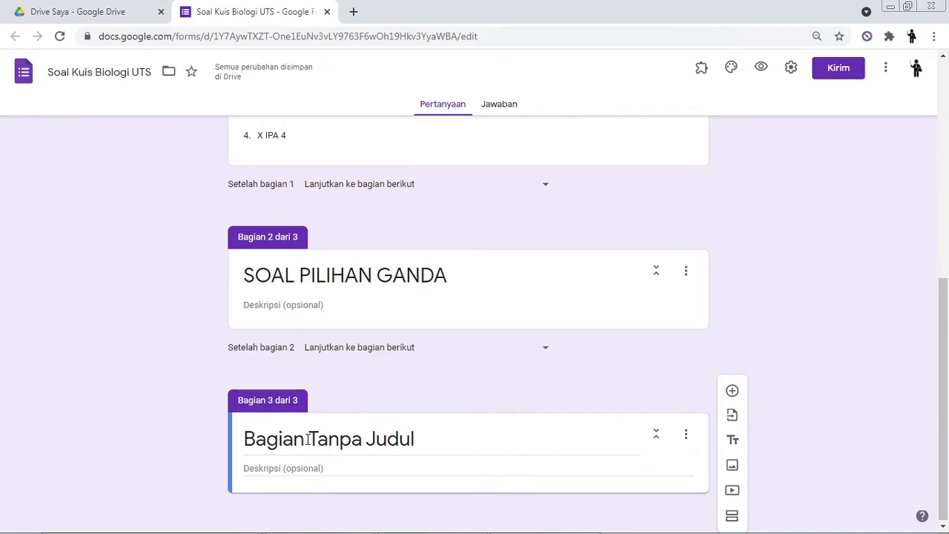
pyautogui.click(372, 443)
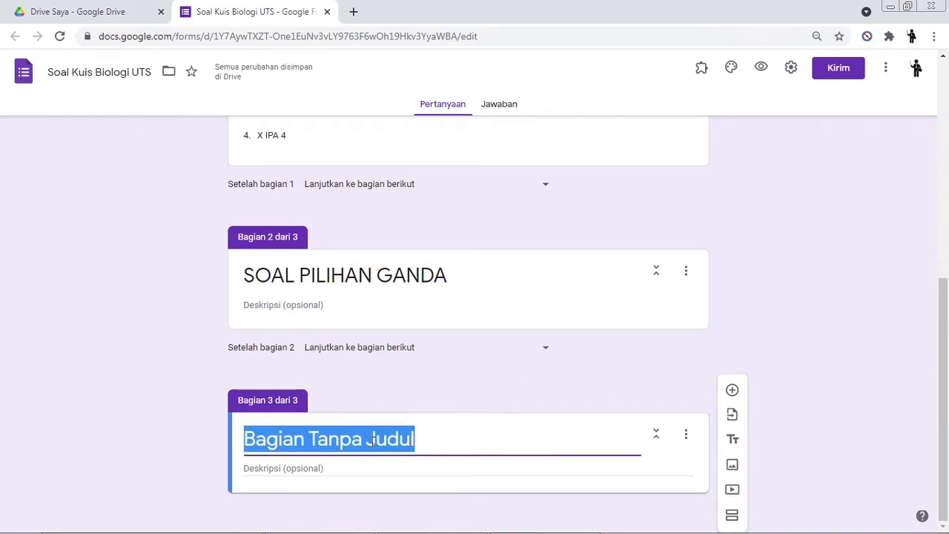
pyautogui.write('SOAL ESSAY')
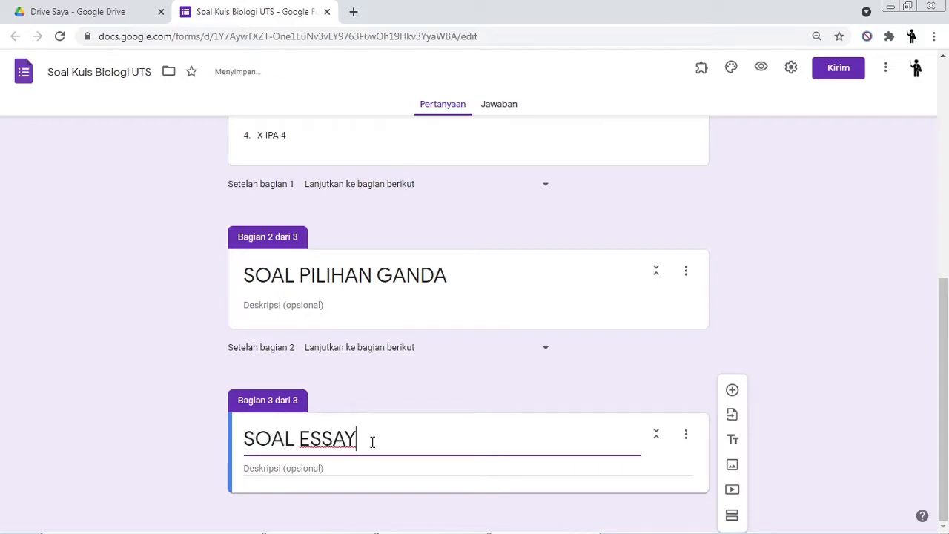
# Step: Replace the word ESSAY in the third section's title so that it reads "SOAL URAIAN"
pyautogui.press('BackSpace')
pyautogui.press('BackSpace')
pyautogui.press('BackSpace')
pyautogui.press('BackSpace')
pyautogui.press('BackSpace')
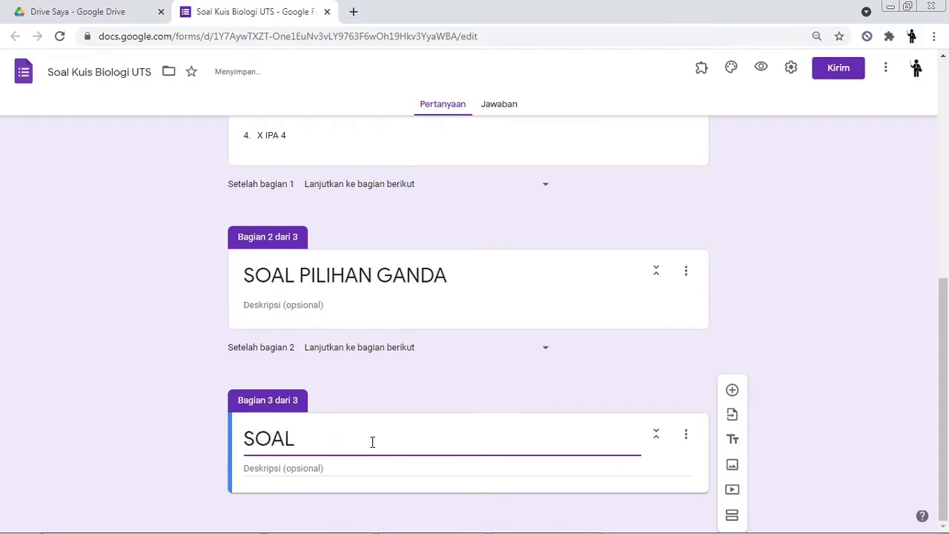
pyautogui.write('URIAN')
pyautogui.press('BackSpace')
pyautogui.press('BackSpace')
pyautogui.press('BackSpace')
pyautogui.write('AIAN')
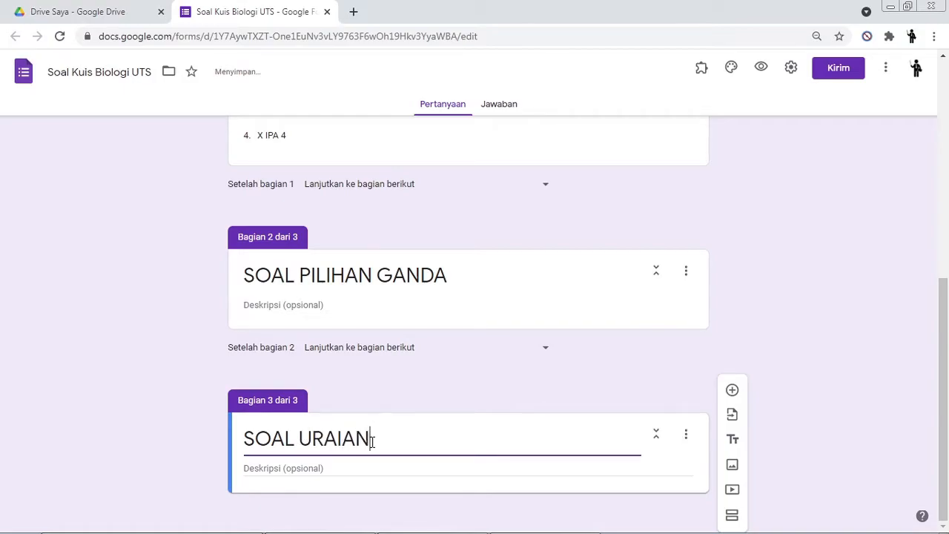
pyautogui.click(106, 318)
# Step: Add a new question of type Pilihan ganda to the SOAL PILIHAN GANDA section
pyautogui.scroll(10, 502, 312)
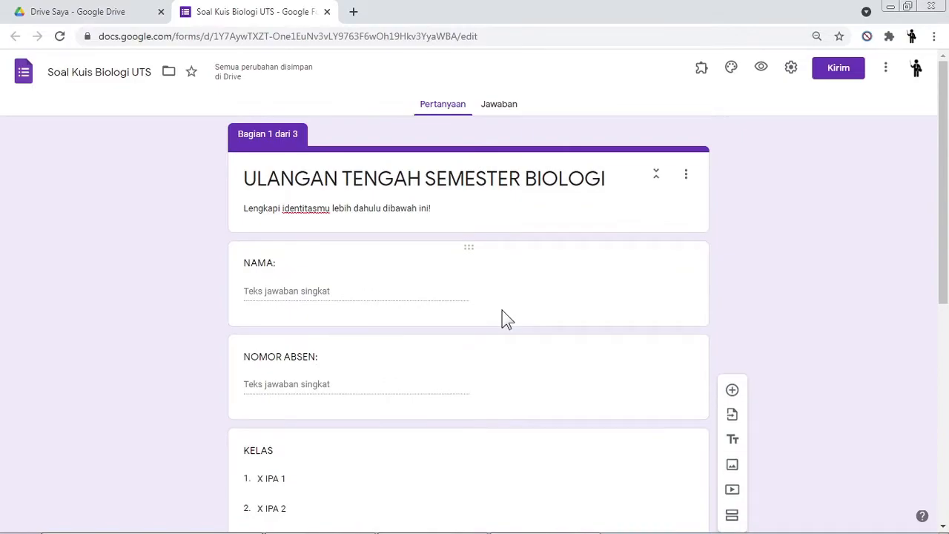
pyautogui.scroll(-1, 571, 230)
pyautogui.scroll(1, 445, 274)
pyautogui.scroll(-6, 577, 180)
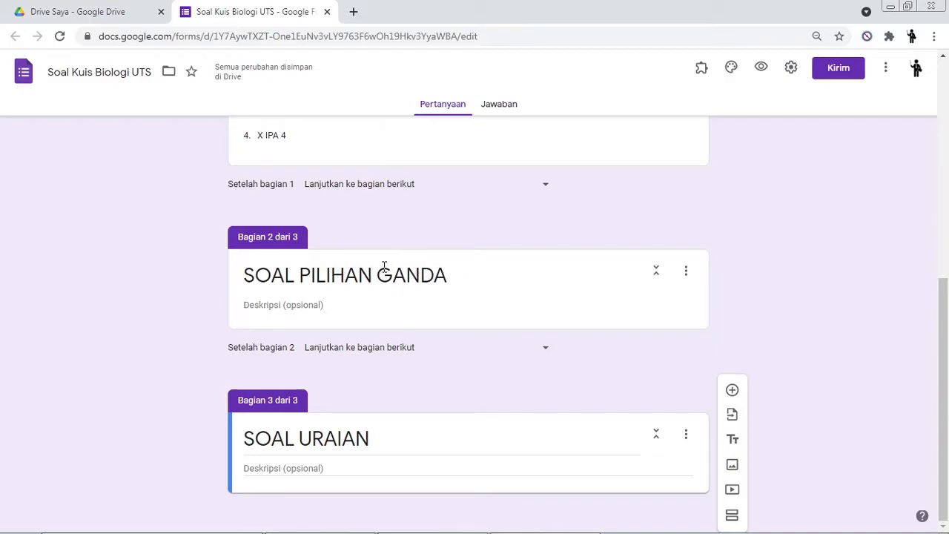
pyautogui.click(361, 280)
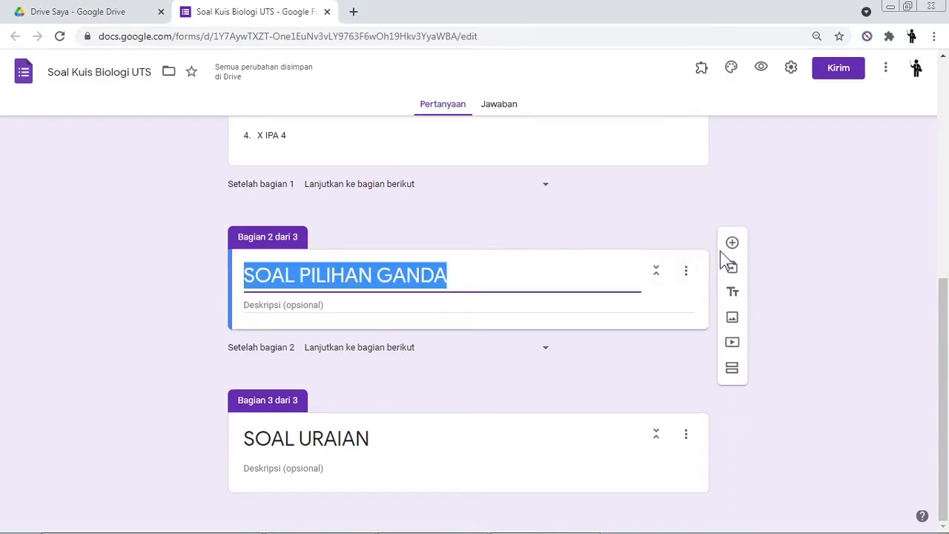
pyautogui.click(733, 248)
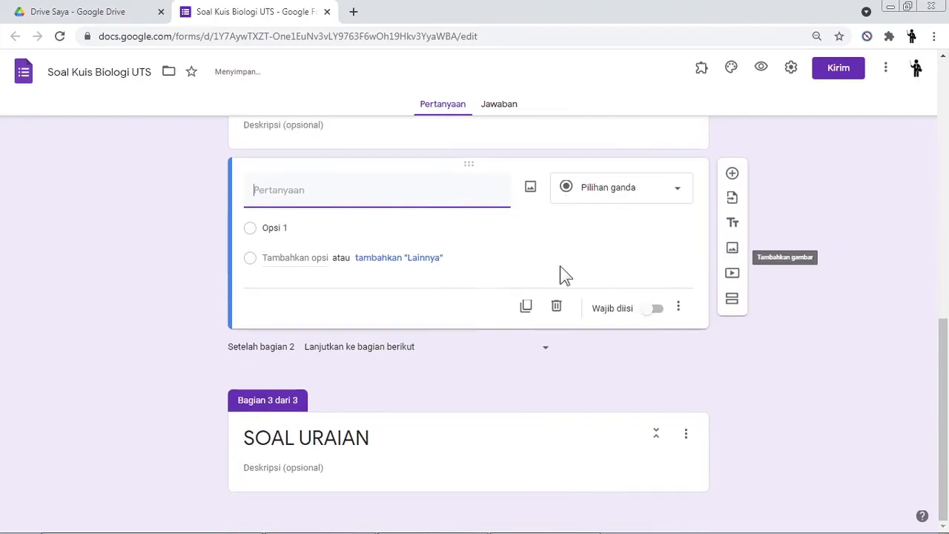
pyautogui.click(645, 205)
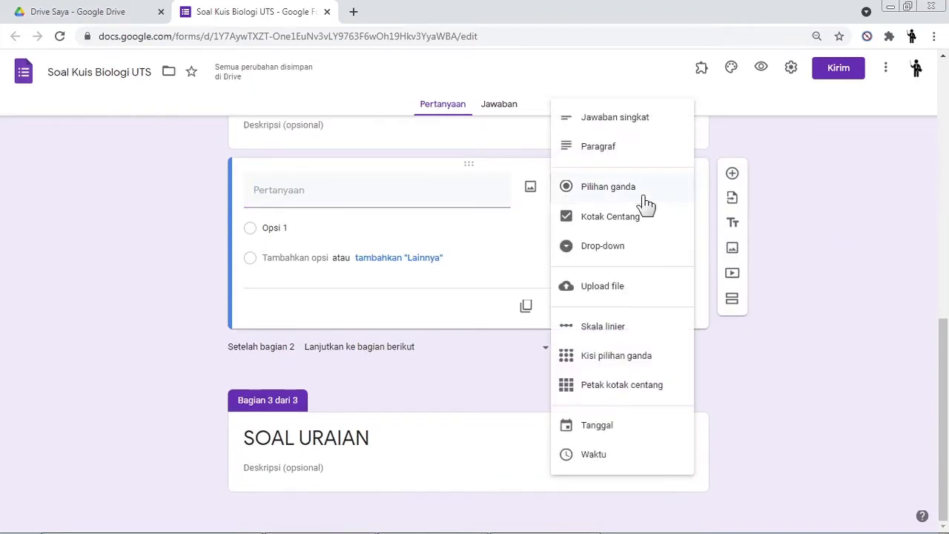
pyautogui.click(598, 190)
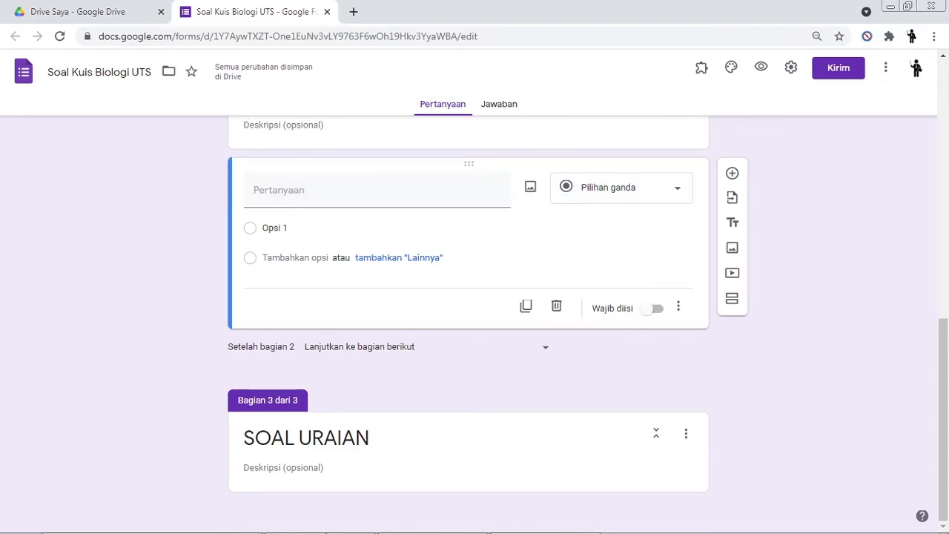
# Step: Copy "Berdasarkan cara hidupnya, virus tergolong..." from question 1 in the Word document and paste it as the new form question's text
pyautogui.click(321, 525)
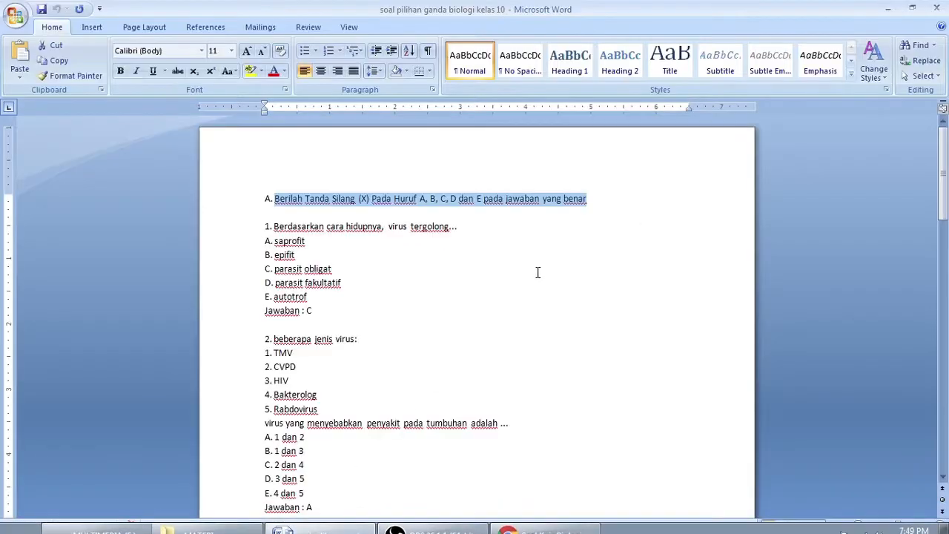
pyautogui.click(275, 227)
pyautogui.moveTo(273, 226); pyautogui.dragTo(460, 226)
pyautogui.rightClick(306, 230)
pyautogui.click(337, 245)
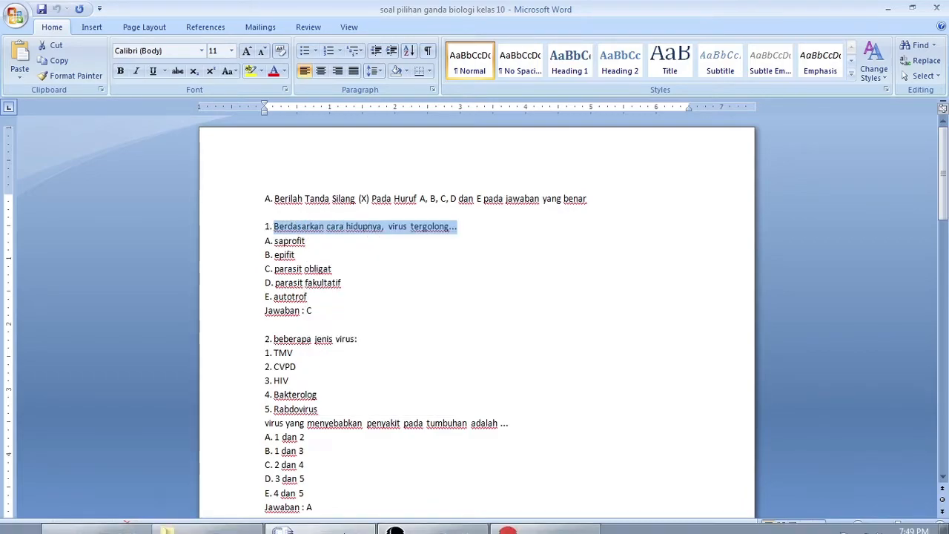
pyautogui.click(534, 521)
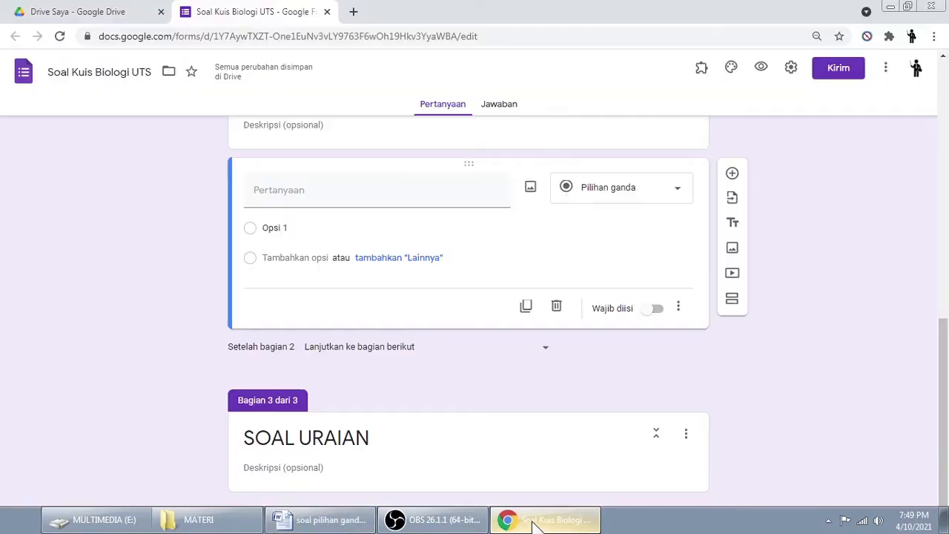
pyautogui.rightClick(304, 196)
pyautogui.click(356, 278)
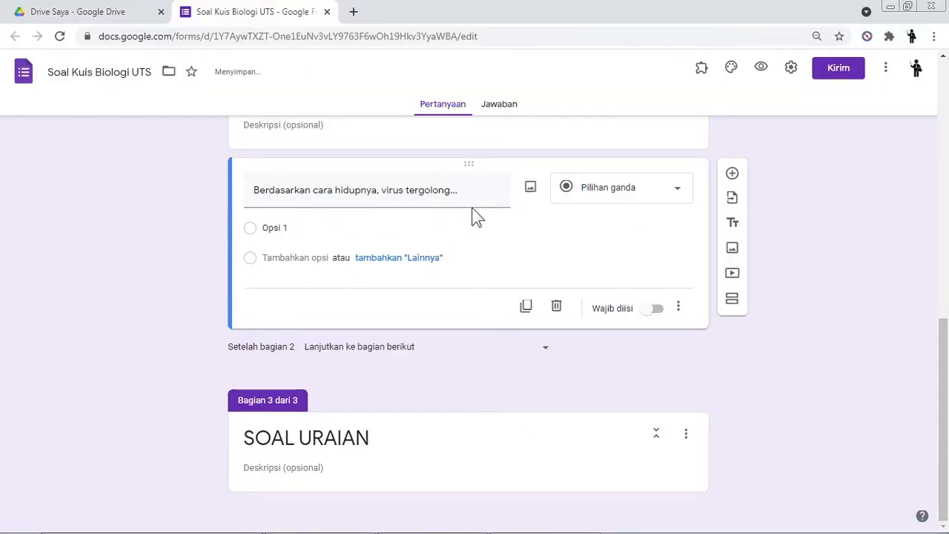
# Step: Fill the first answer option of the virus question with the filler text "SSSSS"
pyautogui.click(299, 226)
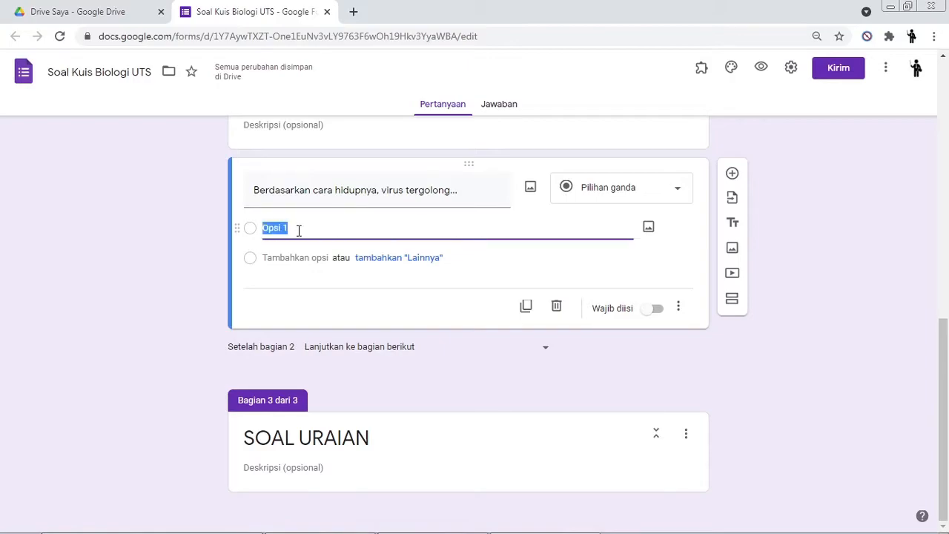
pyautogui.click(302, 232)
pyautogui.click(353, 190)
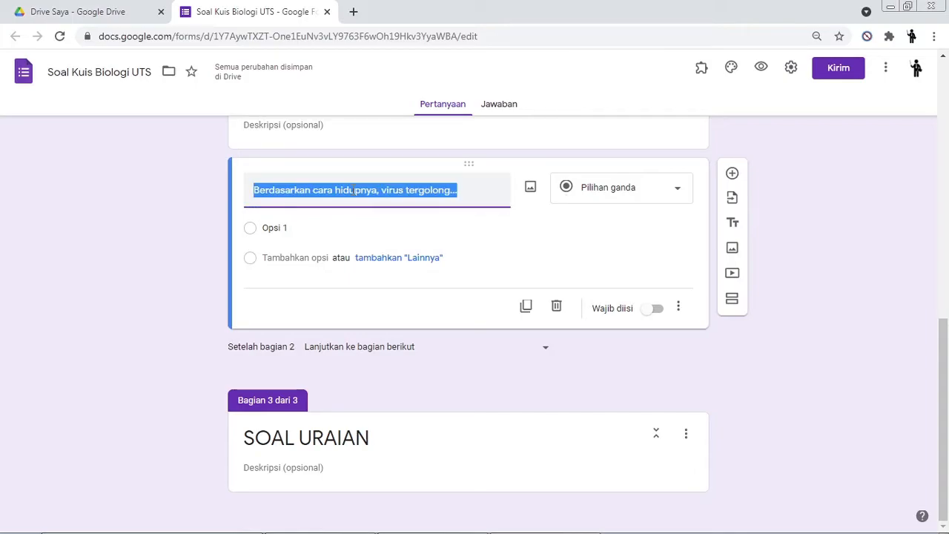
pyautogui.click(295, 226)
pyautogui.write('sssss')
pyautogui.click(183, 213)
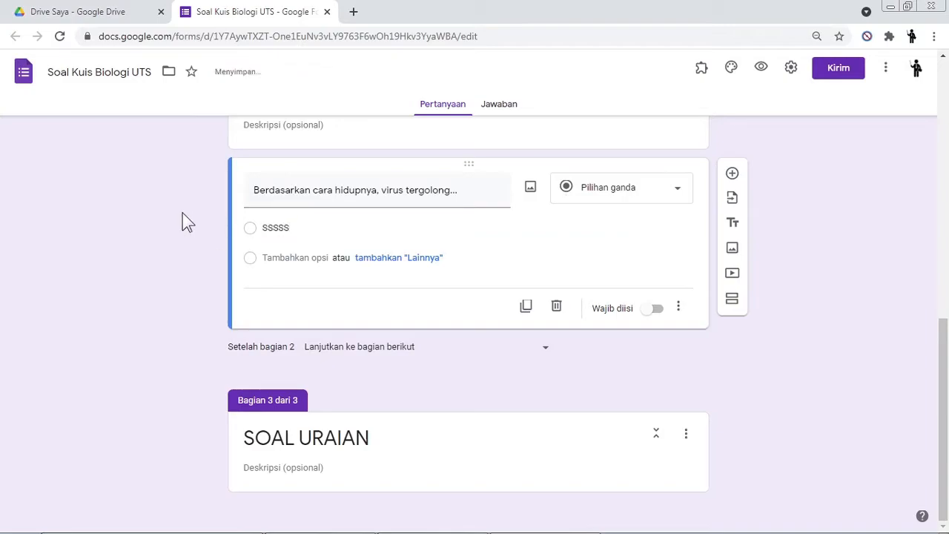
# Step: In the Word document, delete the letter prefixes A. to E. from the five answer options of question 1
pyautogui.moveTo(429, 530)
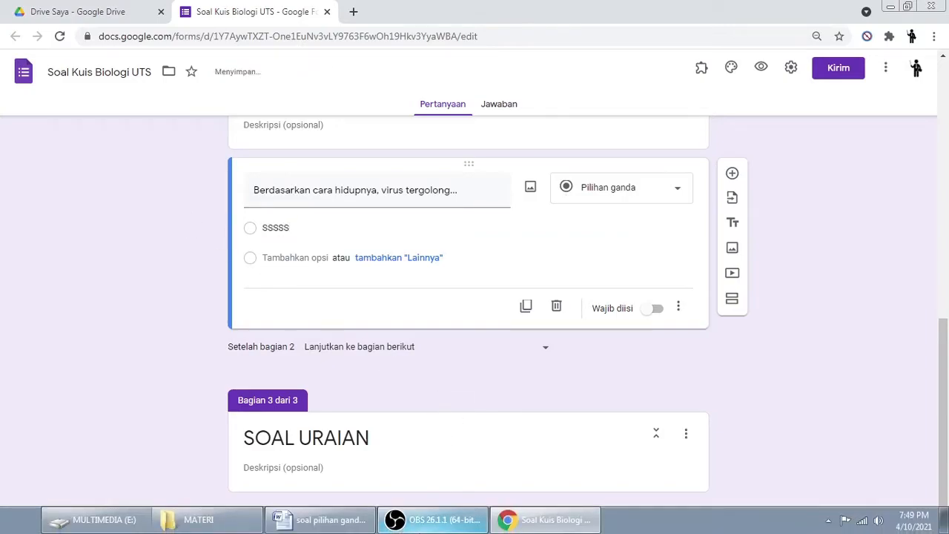
pyautogui.click(312, 528)
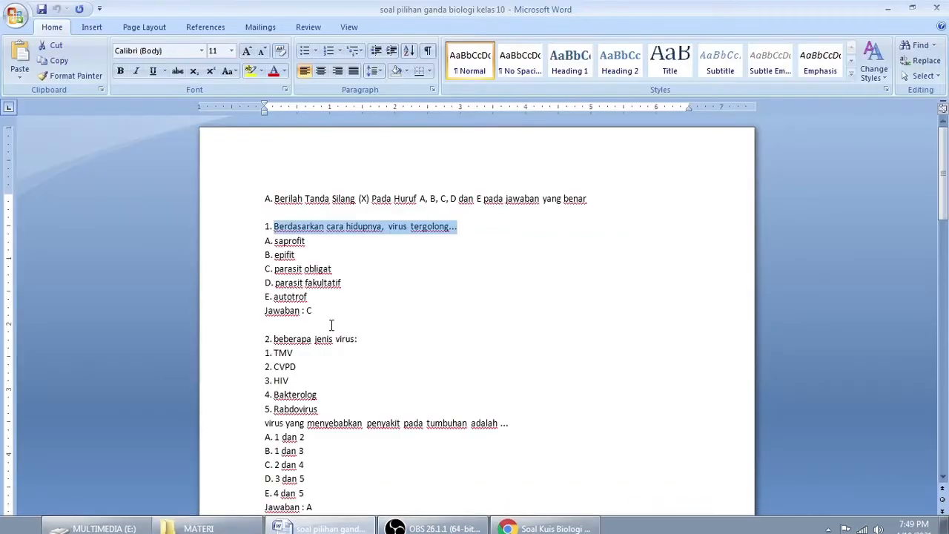
pyautogui.click(265, 240)
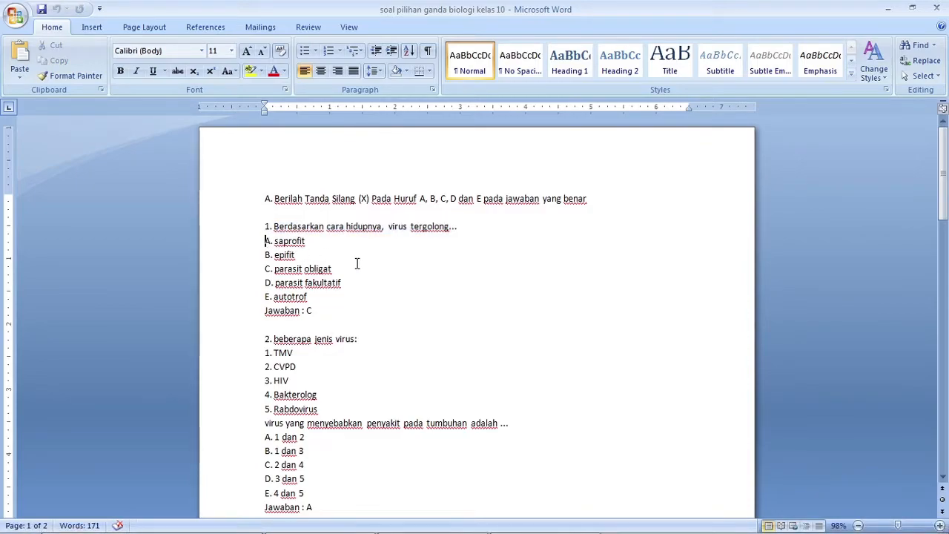
pyautogui.press('Delete')
pyautogui.press('Delete')
pyautogui.press('Delete')
pyautogui.click(262, 256)
pyautogui.press('Delete')
pyautogui.press('Delete')
pyautogui.press('Delete')
pyautogui.click(265, 270)
pyautogui.press('Delete')
pyautogui.press('Delete')
pyautogui.press('Delete')
pyautogui.click(265, 284)
pyautogui.press('Delete')
pyautogui.press('Delete')
pyautogui.press('Delete')
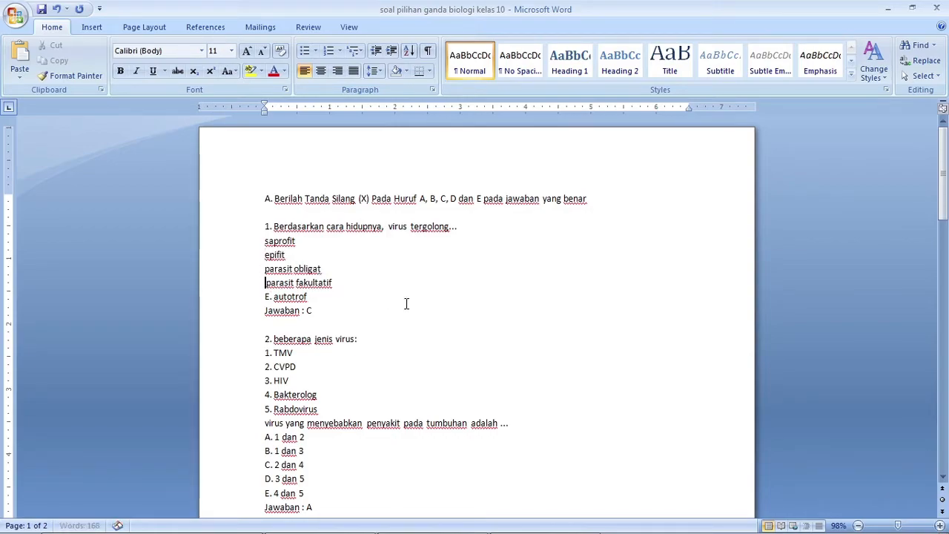
pyautogui.click(264, 296)
pyautogui.press('Delete')
pyautogui.press('Delete')
pyautogui.press('Delete')
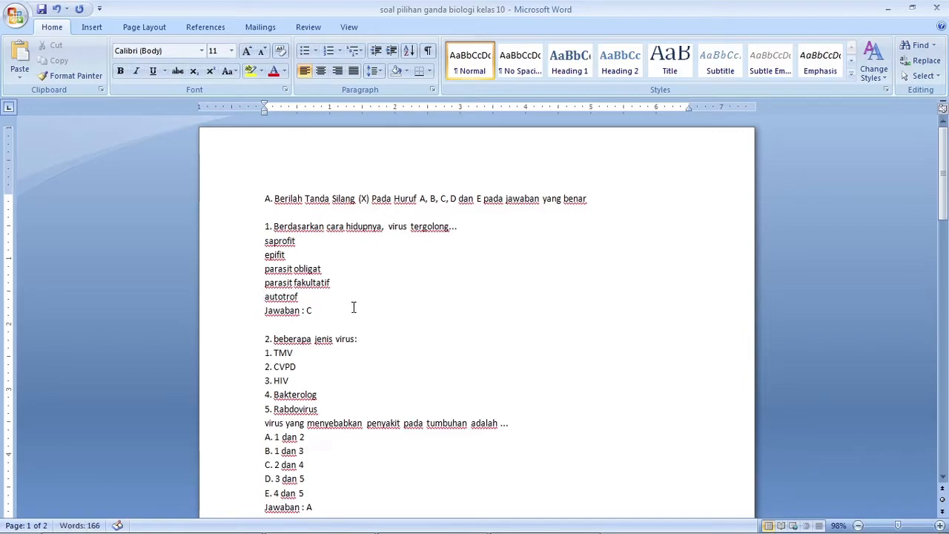
# Step: Copy the five options from saprofit to autotrof in Word and paste them over the first answer option of the form question
pyautogui.moveTo(304, 297); pyautogui.dragTo(283, 245)
pyautogui.rightClick(274, 245)
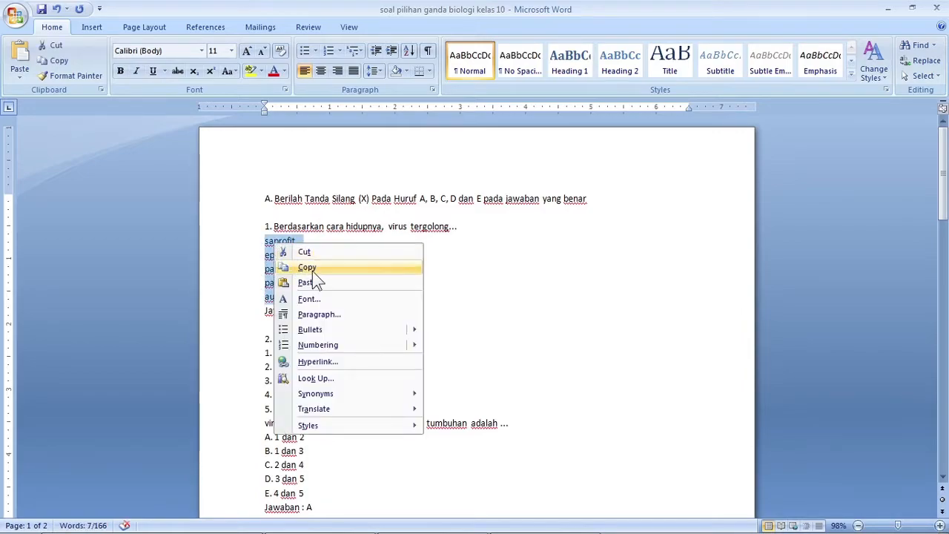
pyautogui.click(307, 267)
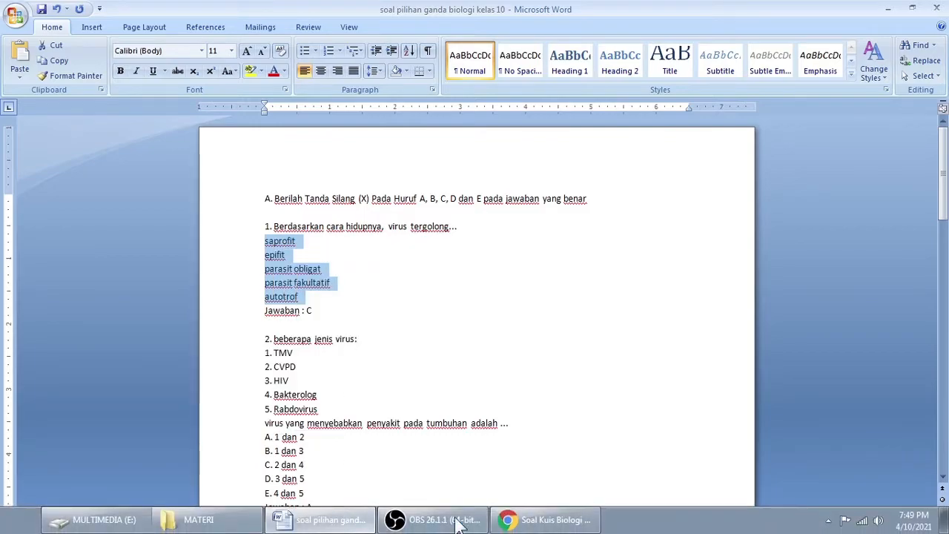
pyautogui.click(535, 520)
pyautogui.click(272, 226)
pyautogui.doubleClick(271, 225)
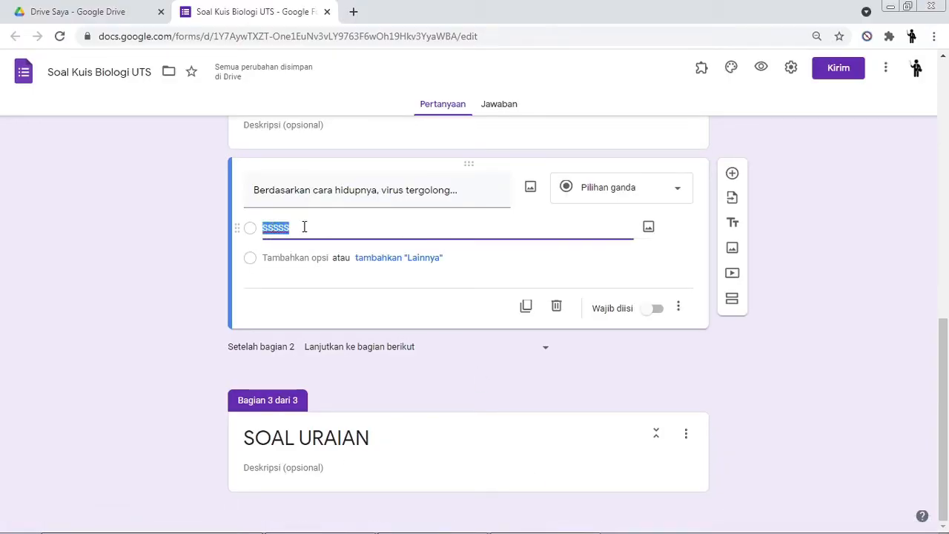
pyautogui.rightClick(272, 227)
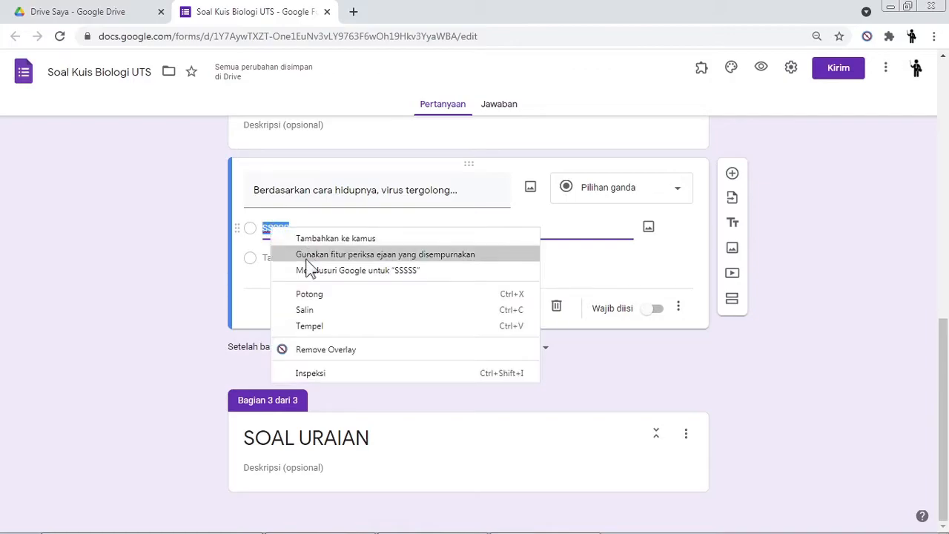
pyautogui.click(325, 324)
pyautogui.click(96, 286)
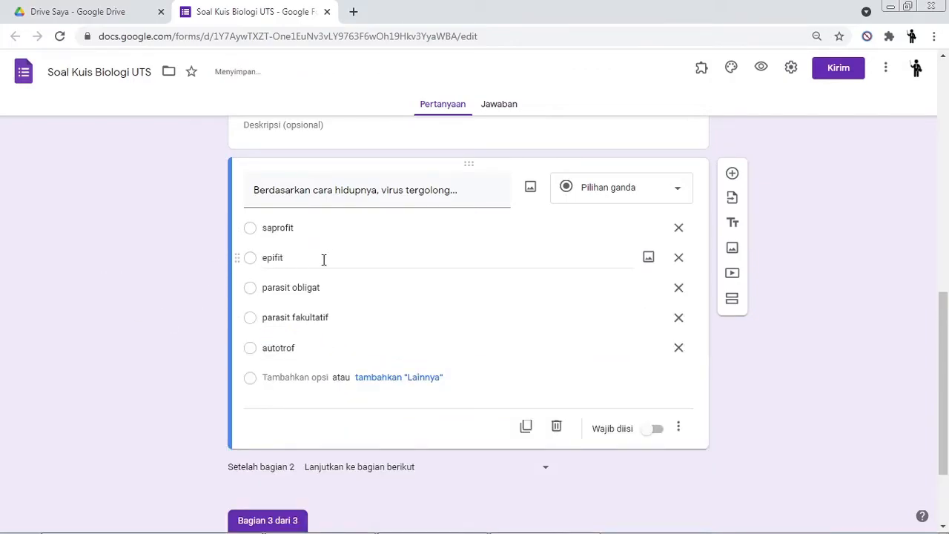
# Step: Check the five answer options and the question text of the virus question one by one
pyautogui.click(281, 258)
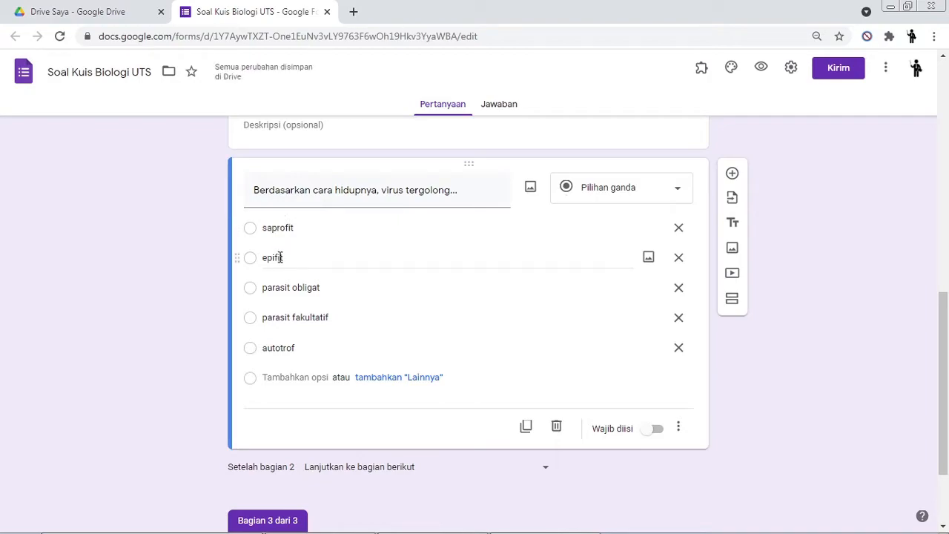
pyautogui.click(297, 230)
pyautogui.click(293, 258)
pyautogui.click(297, 288)
pyautogui.click(295, 318)
pyautogui.click(287, 349)
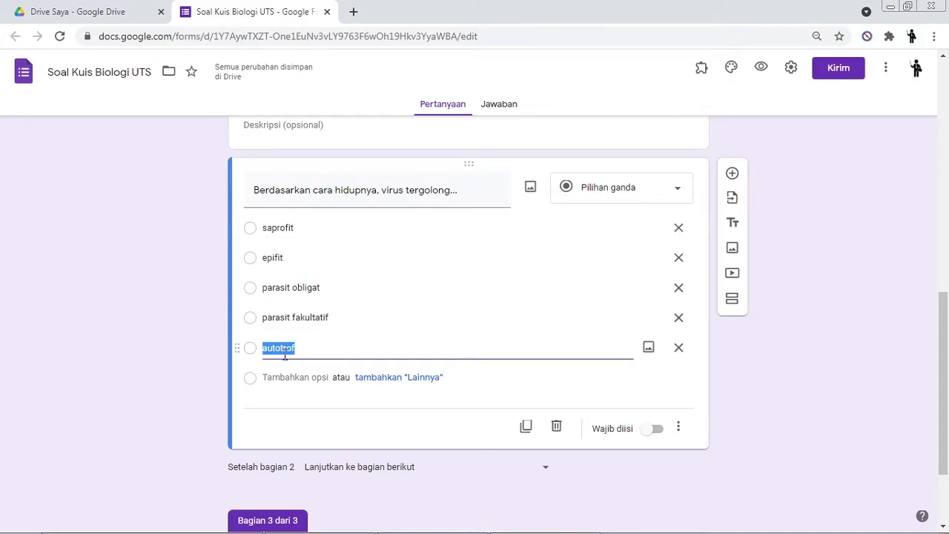
pyautogui.click(253, 191)
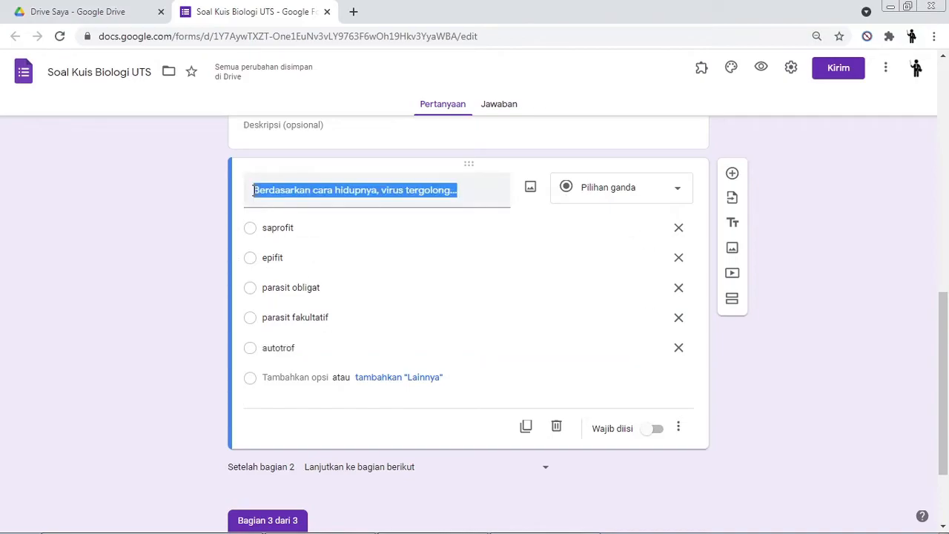
pyautogui.click(253, 190)
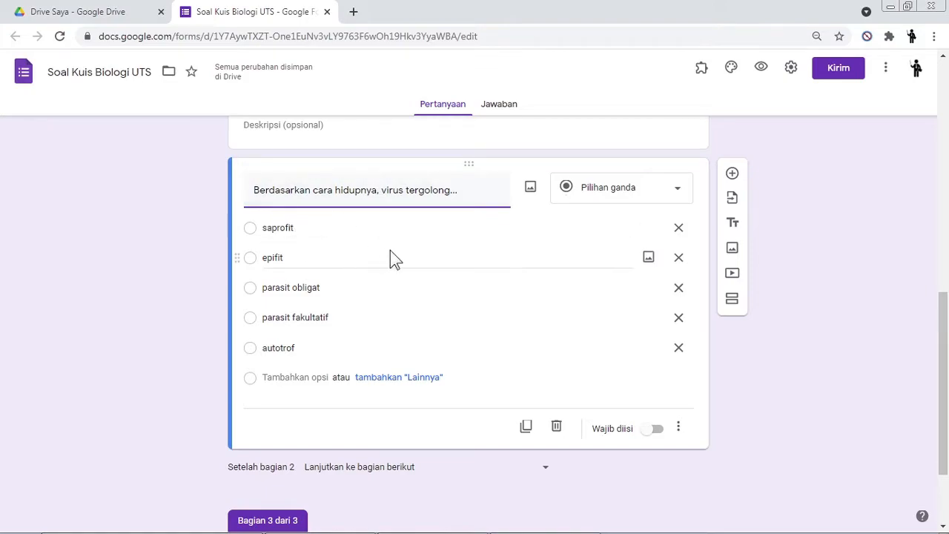
# Step: Turn on Acak urutan opsi for the virus question and recheck its additional options
pyautogui.click(679, 429)
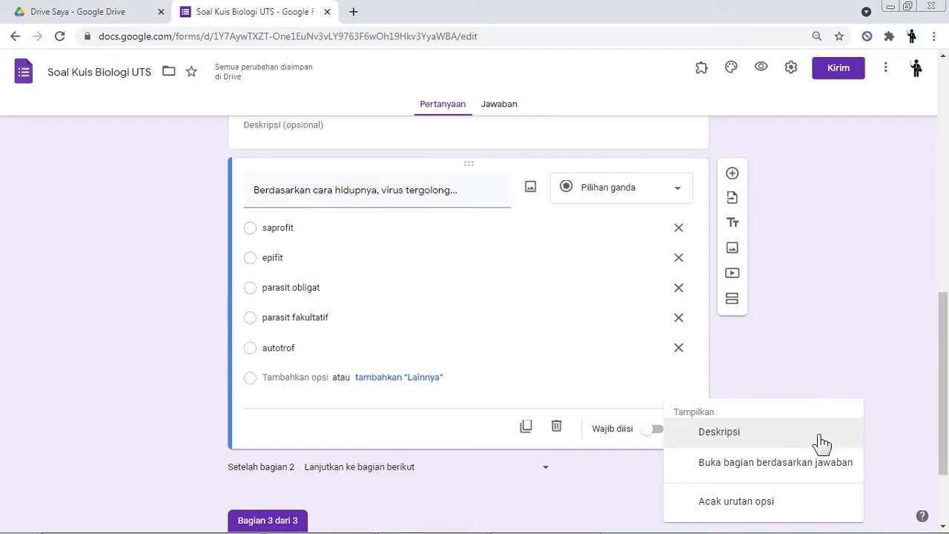
pyautogui.click(713, 504)
pyautogui.click(679, 428)
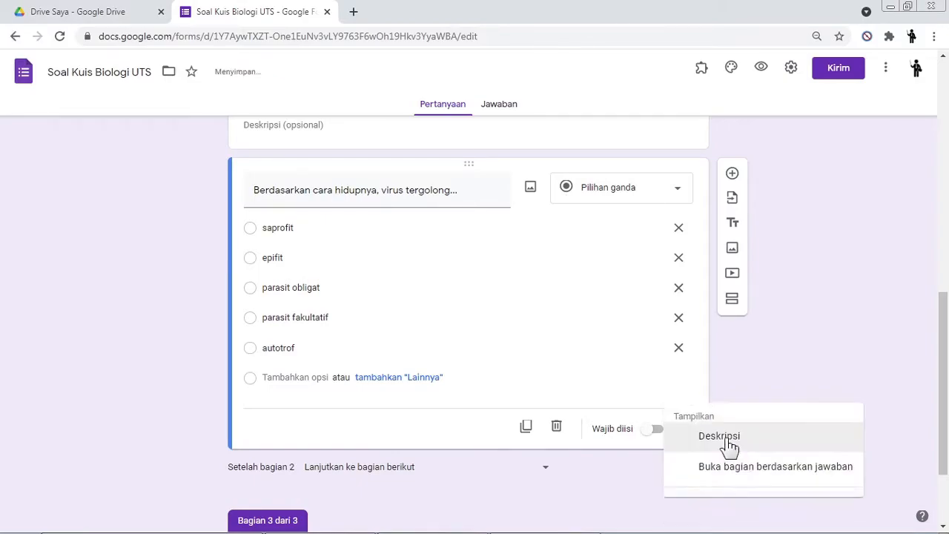
pyautogui.click(829, 331)
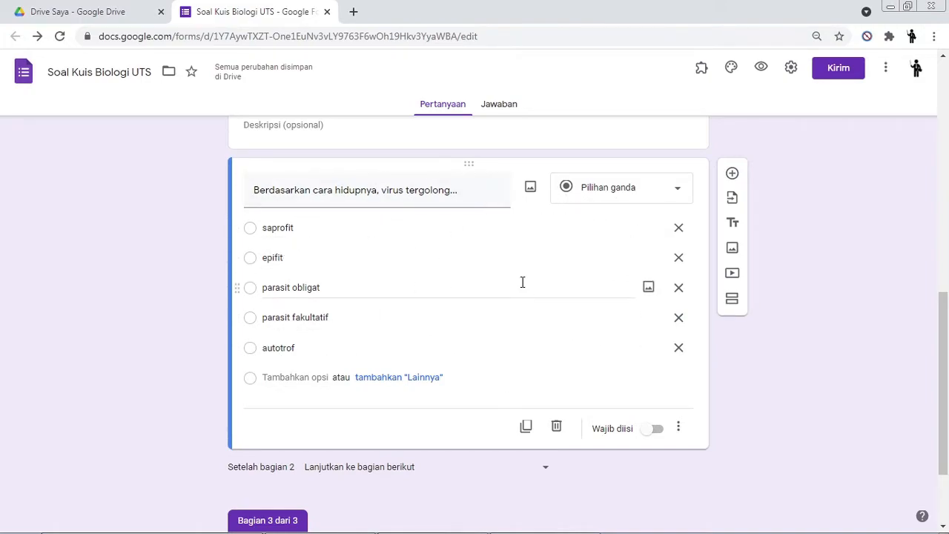
# Step: Add a new question after the first virus question and paste question 2's text from the Word document, "beberapa jenis virus" through "adalah ...", into it
pyautogui.click(733, 175)
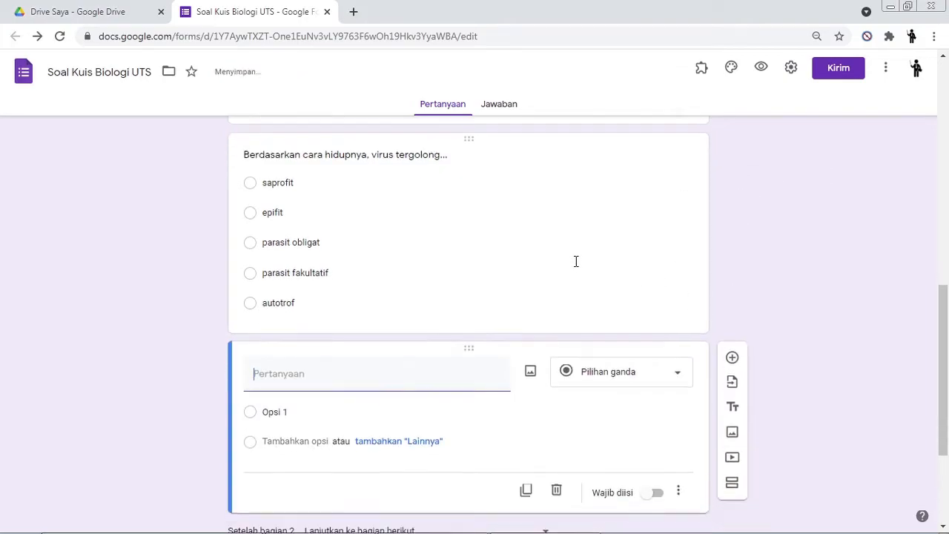
pyautogui.click(349, 523)
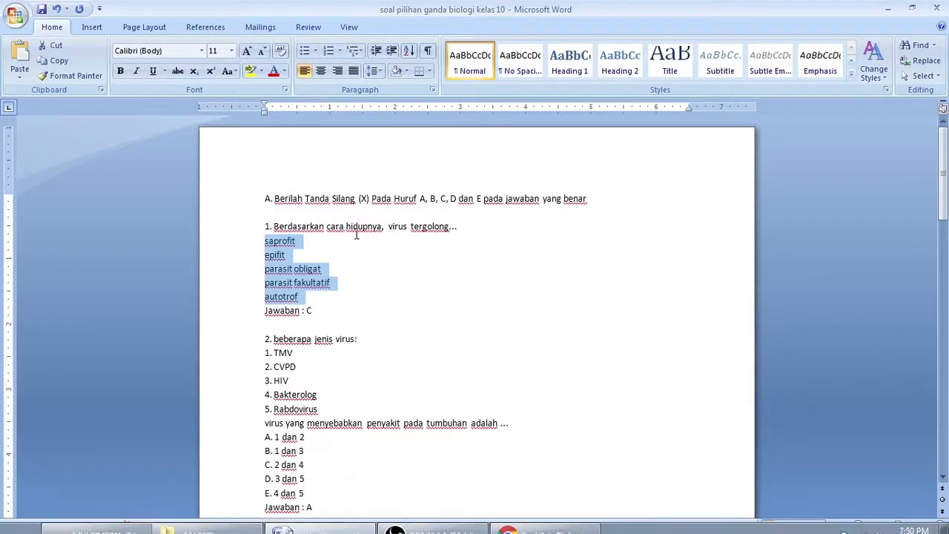
pyautogui.scroll(-1, 348, 326)
pyautogui.moveTo(276, 312); pyautogui.dragTo(519, 391)
pyautogui.rightClick(273, 334)
pyautogui.click(307, 359)
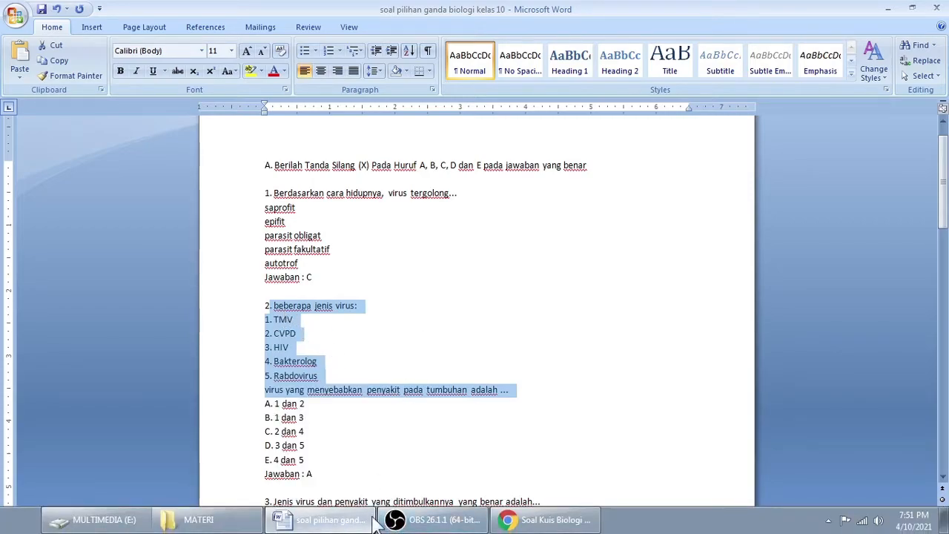
pyautogui.click(545, 530)
pyautogui.click(294, 267)
pyautogui.rightClick(294, 267)
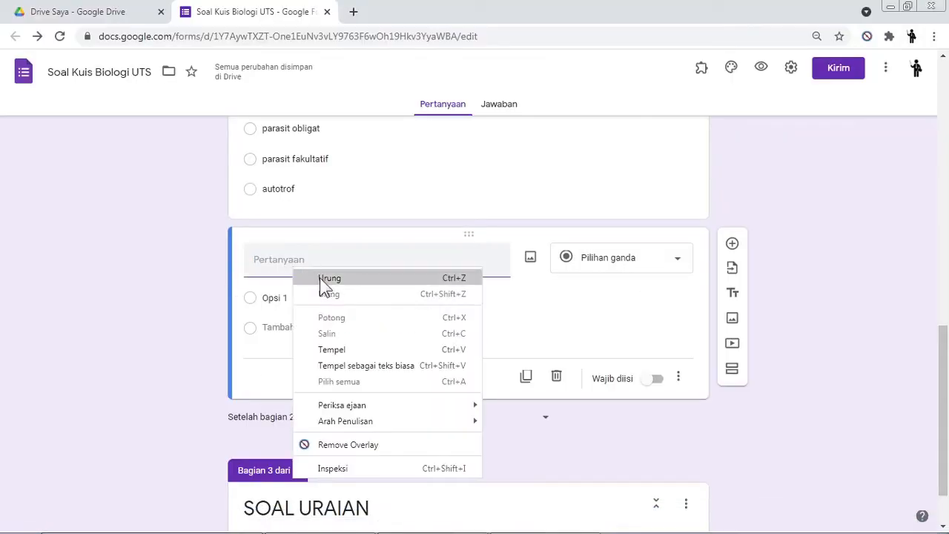
pyautogui.click(340, 349)
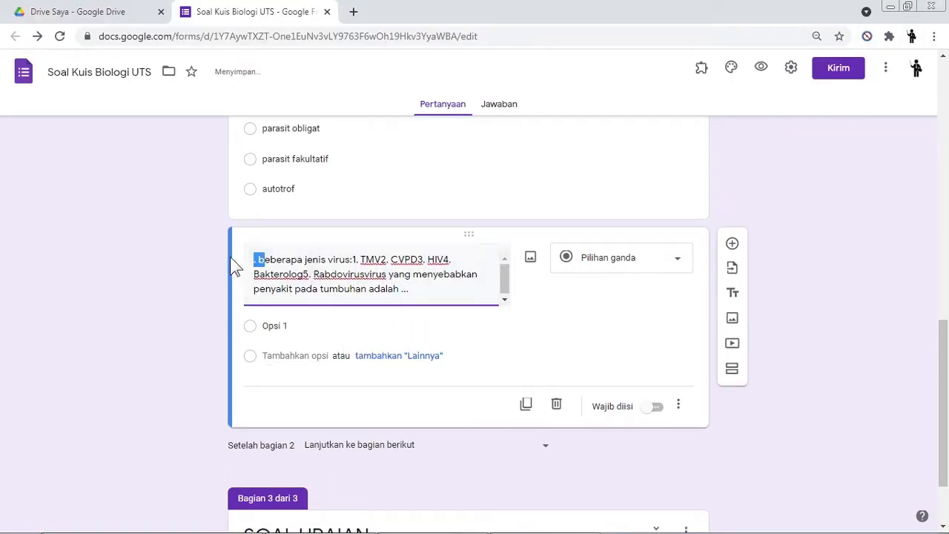
# Step: Clean up the start of the pasted question text so it reads "Beberapa jenis virus: 1. TMV, 2. " before CVPD
pyautogui.write('B')
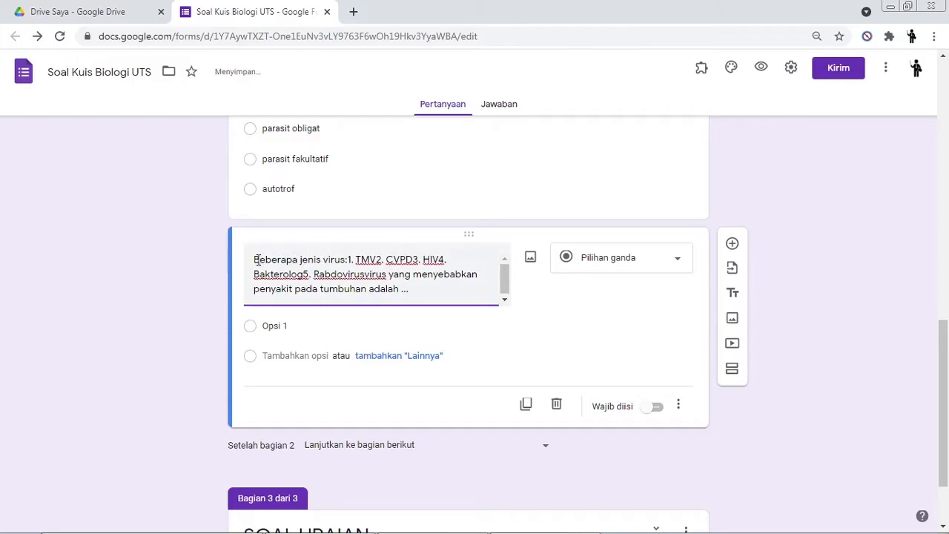
pyautogui.click(347, 259)
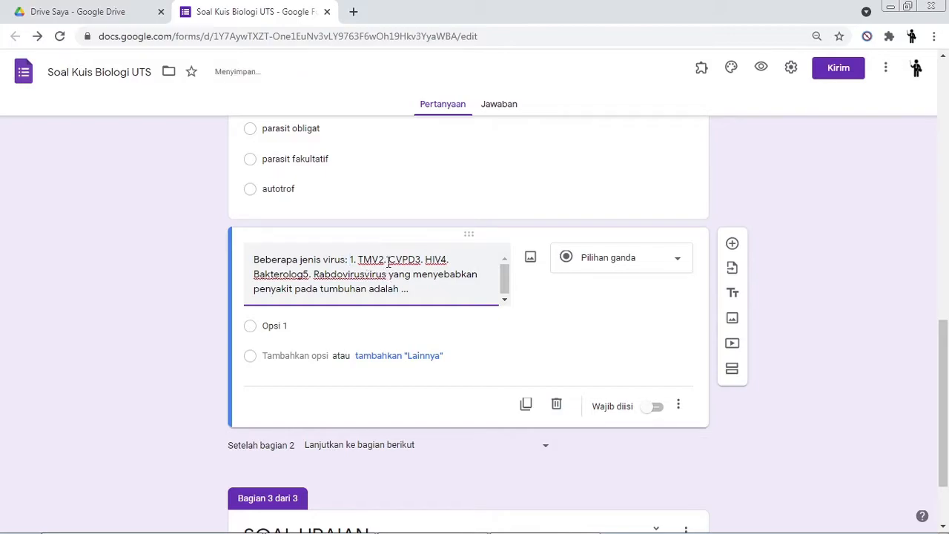
pyautogui.press('Left')
pyautogui.write('.')
pyautogui.press('Right')
pyautogui.press('Right')
pyautogui.press('Right')
pyautogui.press('Right')
pyautogui.press('Right')
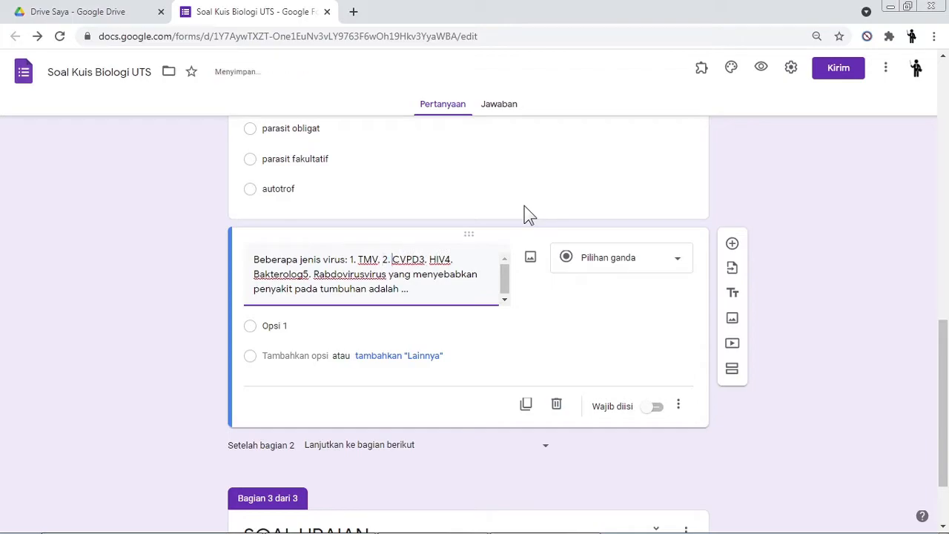
# Step: Separate the next virus list items in the question text so they read "CVPD, 3. HIV, 4. Bakterolog"
pyautogui.write(',')
pyautogui.press('Right')
pyautogui.press('Right')
pyautogui.press('Right')
pyautogui.press('Right')
pyautogui.press('Right')
pyautogui.press('Right')
pyautogui.press('Right')
pyautogui.press('Right')
pyautogui.press('Right')
pyautogui.press('Left')
pyautogui.press('Left')
pyautogui.press('Left')
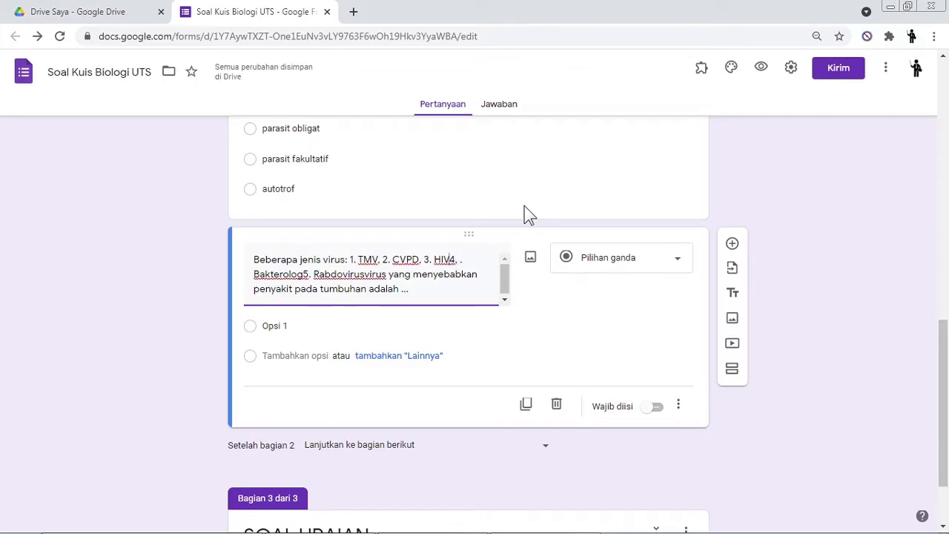
pyautogui.press('BackSpace')
pyautogui.write(',')
pyautogui.press('Right')
pyautogui.press('Right')
pyautogui.press('Right')
pyautogui.press('Right')
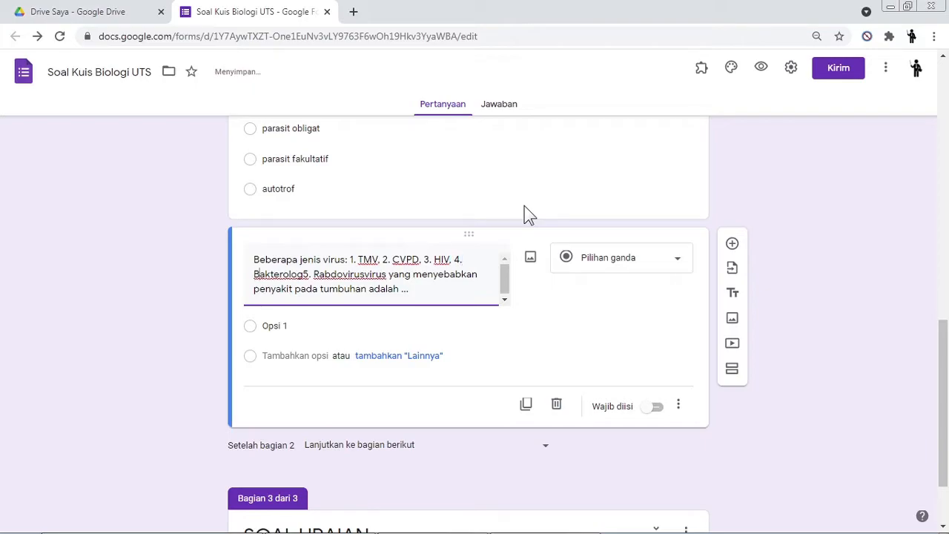
# Step: Insert a comma and space after Bakterolog and after Rabdovirus in the question text
pyautogui.write(',')
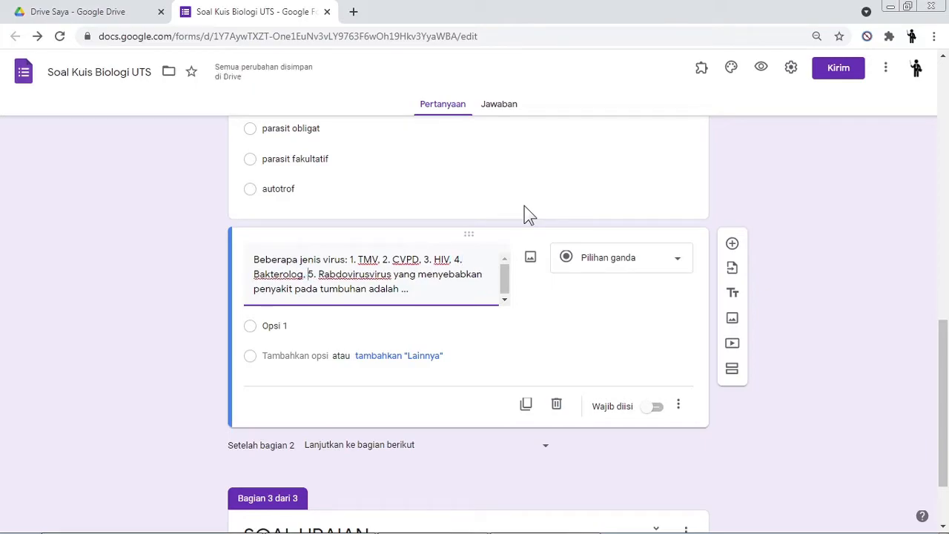
pyautogui.press('Right')
pyautogui.press('Right')
pyautogui.press('Right')
pyautogui.press('Right')
pyautogui.press('Right')
pyautogui.press('Right')
pyautogui.press('Right')
pyautogui.press('Right')
pyautogui.press('Right')
pyautogui.press('Right')
pyautogui.press('Right')
pyautogui.press('Right')
pyautogui.press('Right')
pyautogui.write(',')
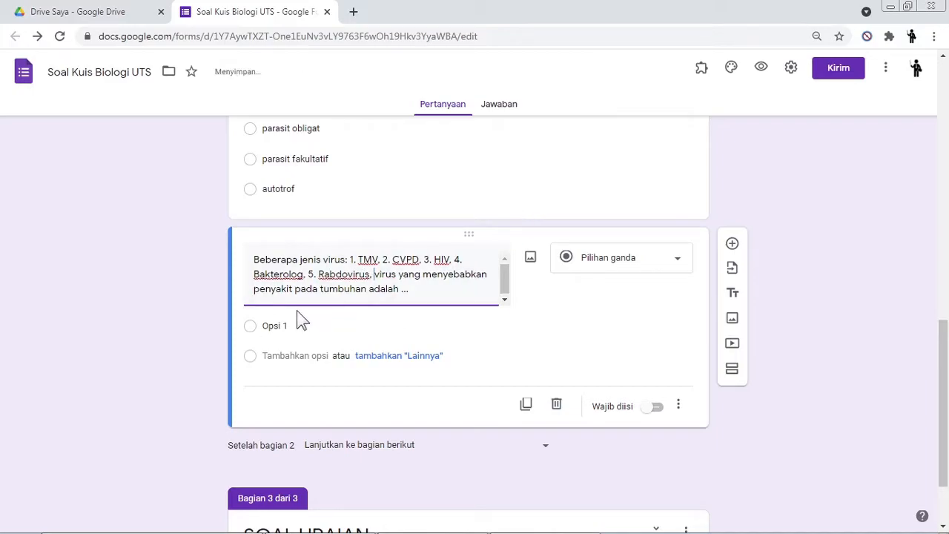
# Step: In the Word document, delete the letter prefixes A. to E. from the five answer options of question 2
pyautogui.click(319, 519)
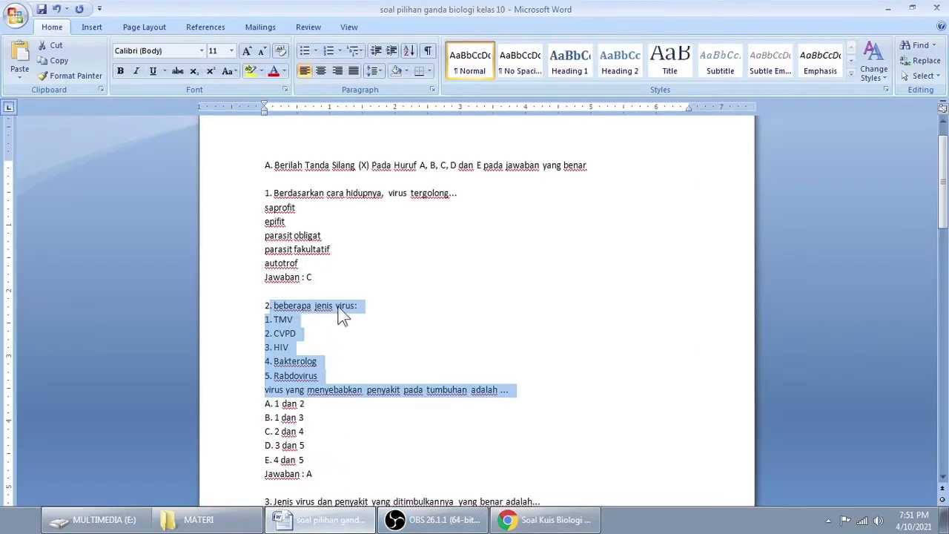
pyautogui.scroll(-2, 301, 310)
pyautogui.click(265, 304)
pyautogui.press('Delete')
pyautogui.press('Delete')
pyautogui.press('Delete')
pyautogui.press('Delete')
pyautogui.press('Delete')
pyautogui.press('Delete')
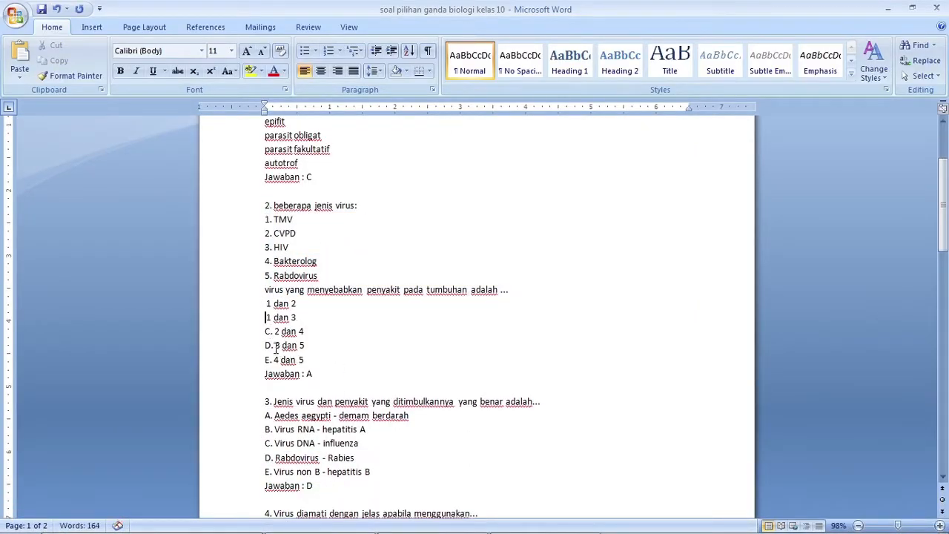
pyautogui.press('Delete')
pyautogui.press('Delete')
pyautogui.press('Delete')
pyautogui.click(265, 345)
pyautogui.press('Delete')
pyautogui.press('Delete')
pyautogui.press('Delete')
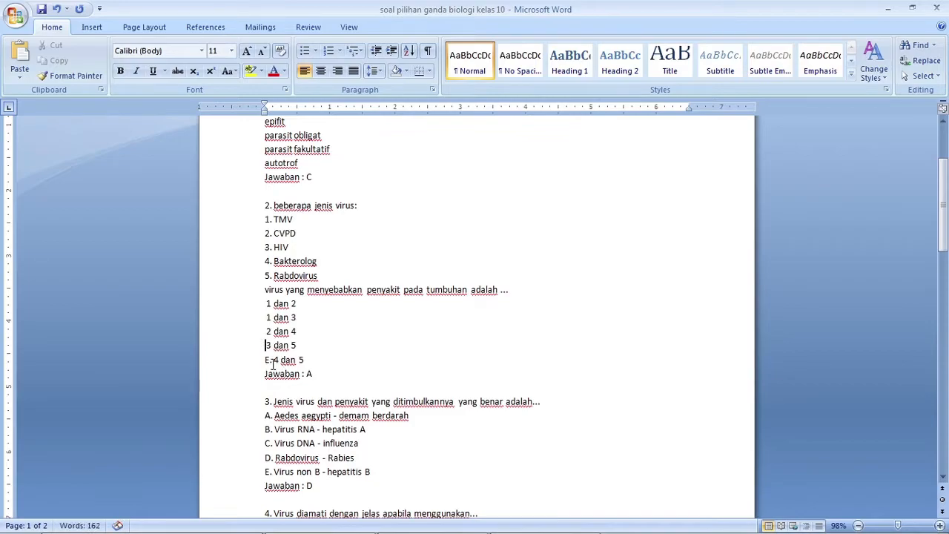
pyautogui.click(268, 361)
pyautogui.press('Delete')
pyautogui.press('Delete')
pyautogui.press('Delete')
# Step: Copy the five options from "1 dan 2" to "4 dan 5" in Word and paste them over Opsi 1 of the second form question
pyautogui.click(312, 363)
pyautogui.moveTo(295, 360); pyautogui.dragTo(267, 304)
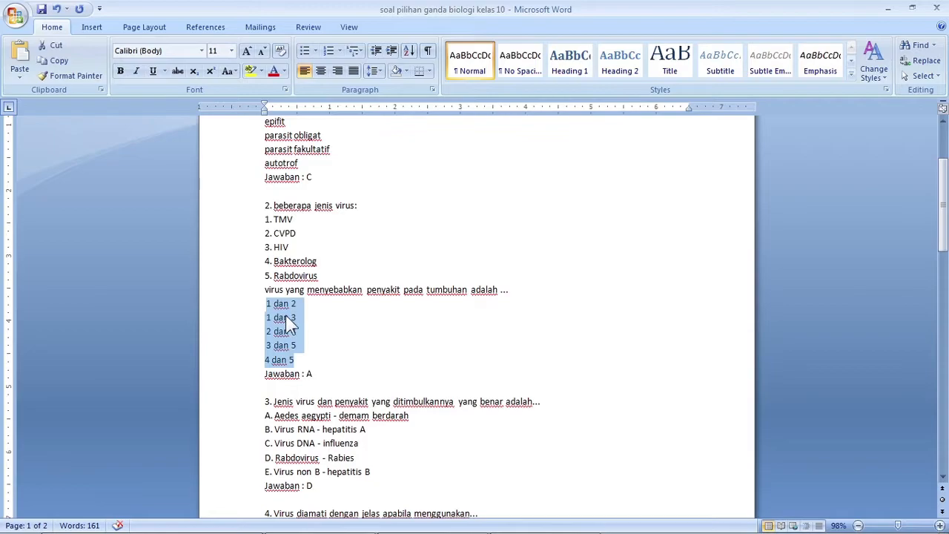
pyautogui.rightClick(285, 315)
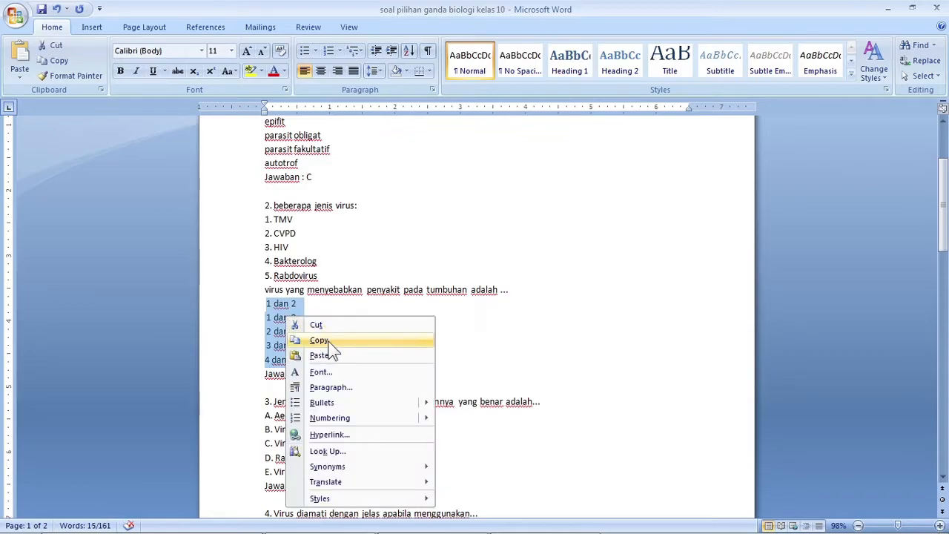
pyautogui.rightClick(278, 325)
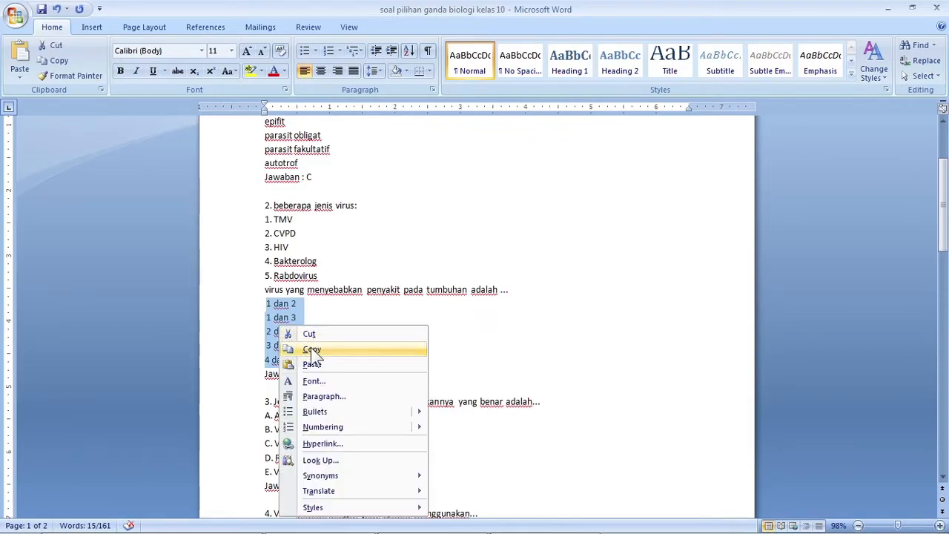
pyautogui.click(323, 348)
pyautogui.rightClick(423, 340)
pyautogui.click(388, 339)
pyautogui.rightClick(297, 321)
pyautogui.click(335, 346)
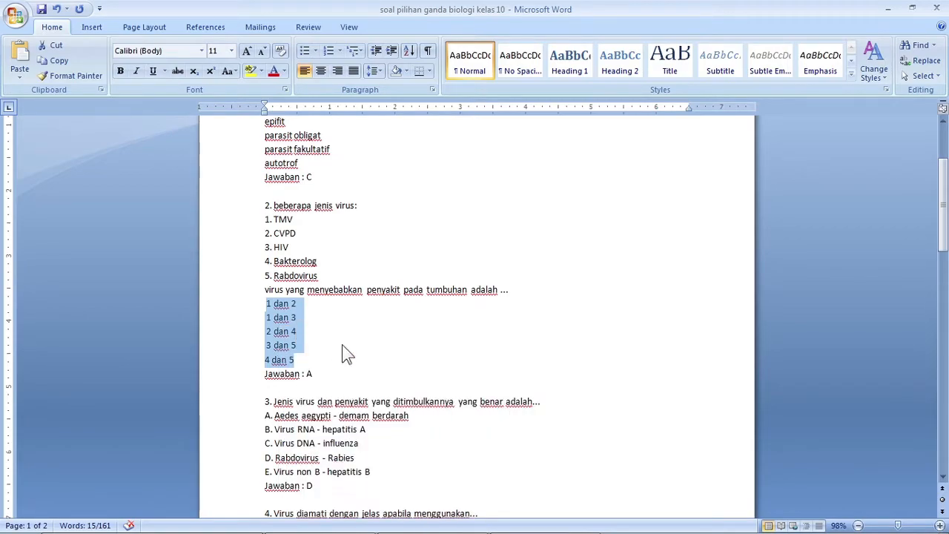
pyautogui.hotkey('alt', 'Tab')
pyautogui.click(280, 320)
pyautogui.rightClick(284, 326)
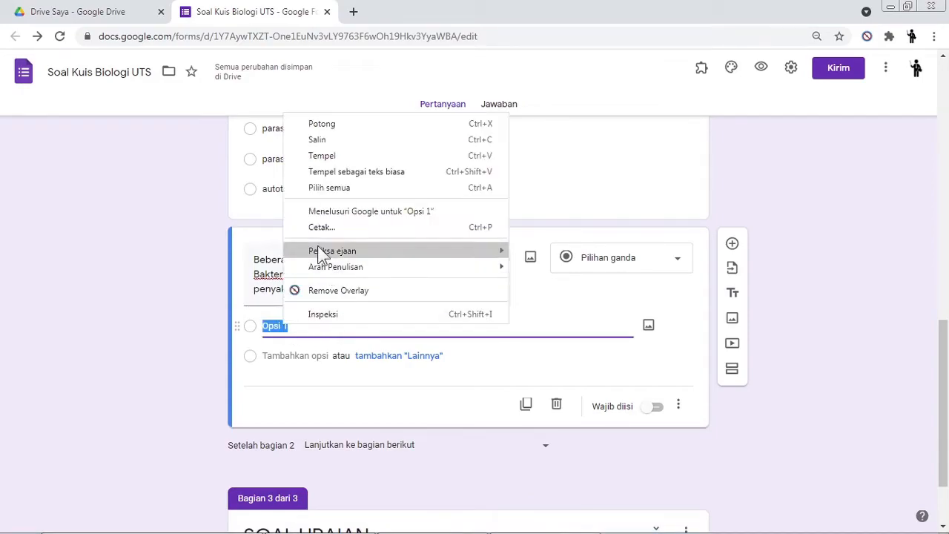
pyautogui.click(327, 160)
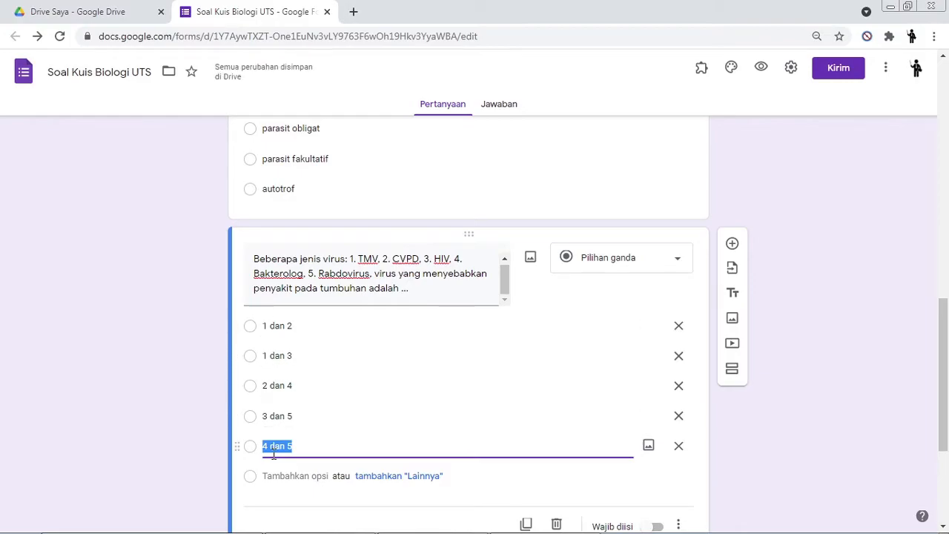
# Step: Turn on Acak urutan opsi and Wajib diisi for the second question
pyautogui.scroll(-3, 679, 384)
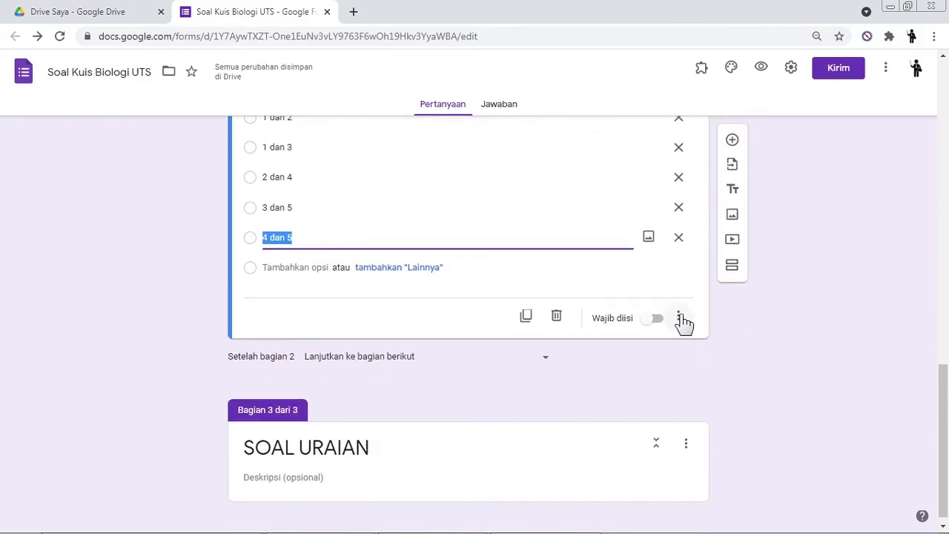
pyautogui.click(679, 317)
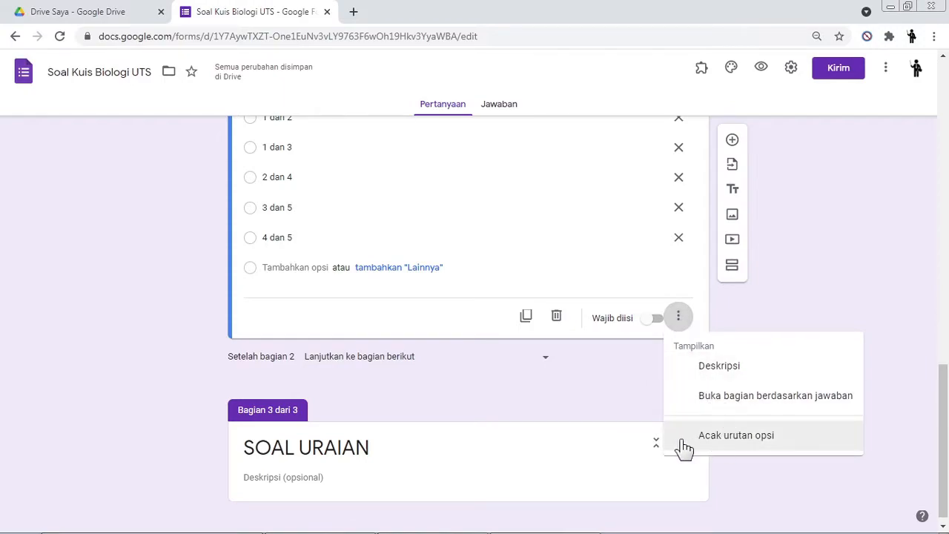
pyautogui.click(710, 444)
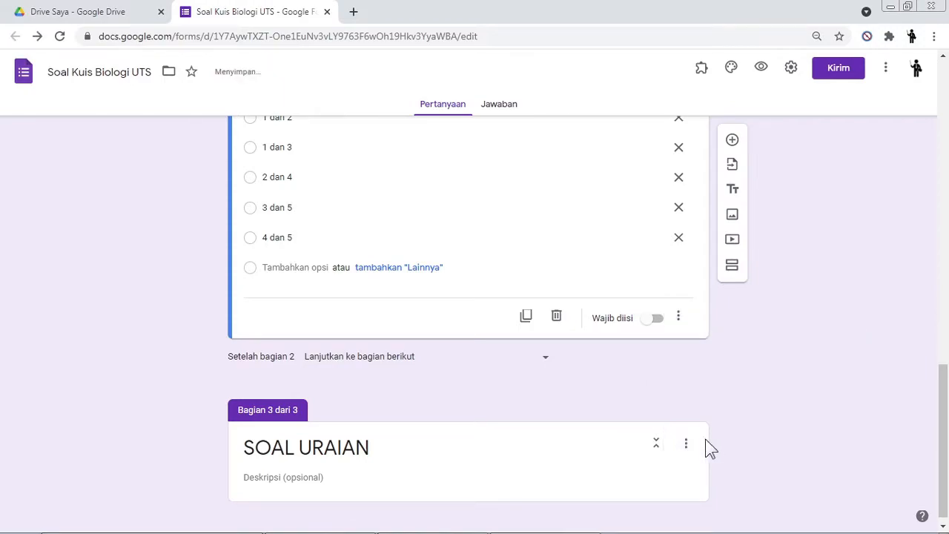
pyautogui.click(656, 324)
# Step: Turn on Wajib diisi for the first question, "Berdasarkan cara hidupnya, virus tergolong..."
pyautogui.scroll(3, 657, 329)
pyautogui.scroll(3, 608, 232)
pyautogui.click(536, 280)
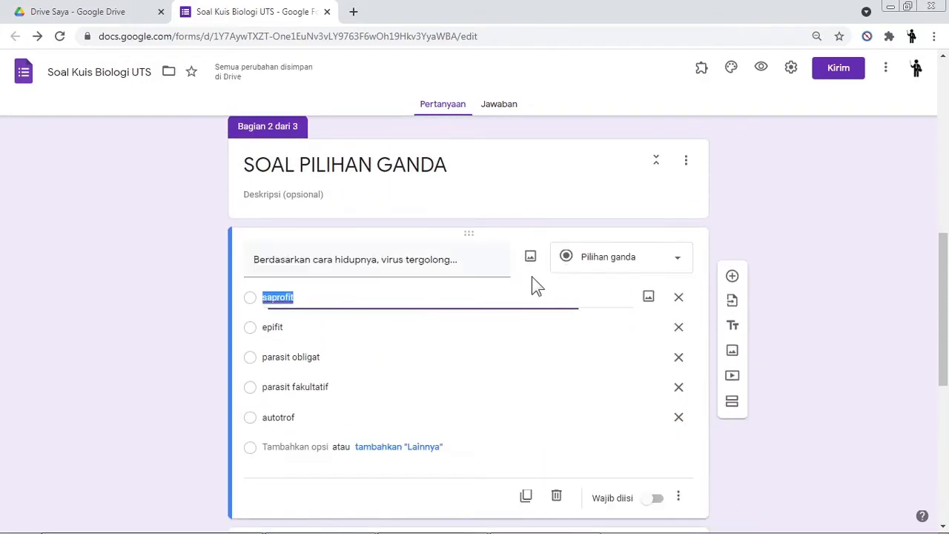
pyautogui.scroll(-3, 678, 276)
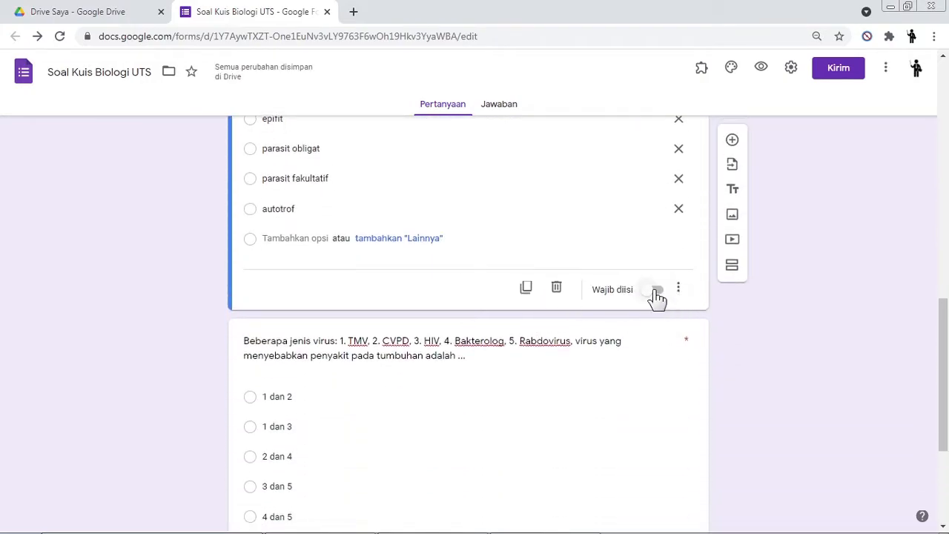
pyautogui.click(657, 291)
# Step: Look over the form's multiple-choice questions and the identity section up to the form title
pyautogui.scroll(4, 779, 326)
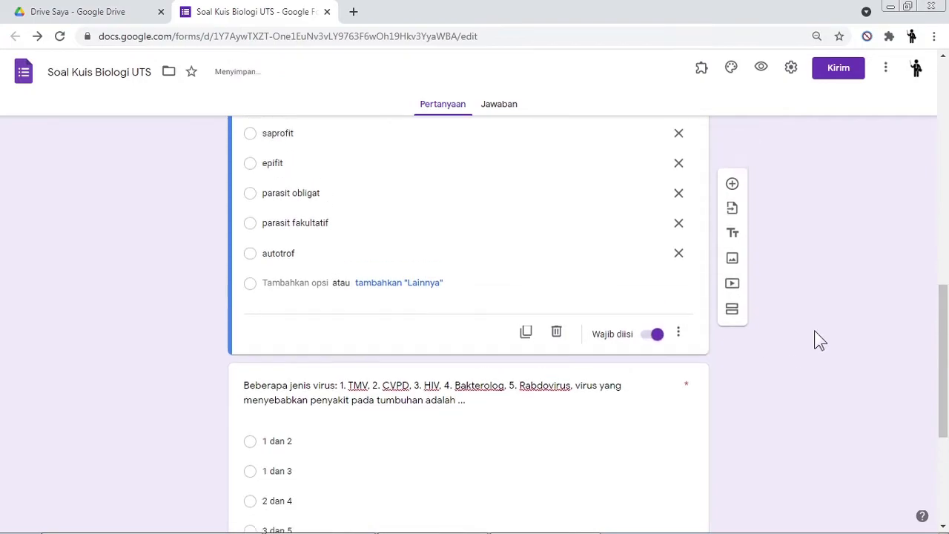
pyautogui.scroll(-3, 643, 346)
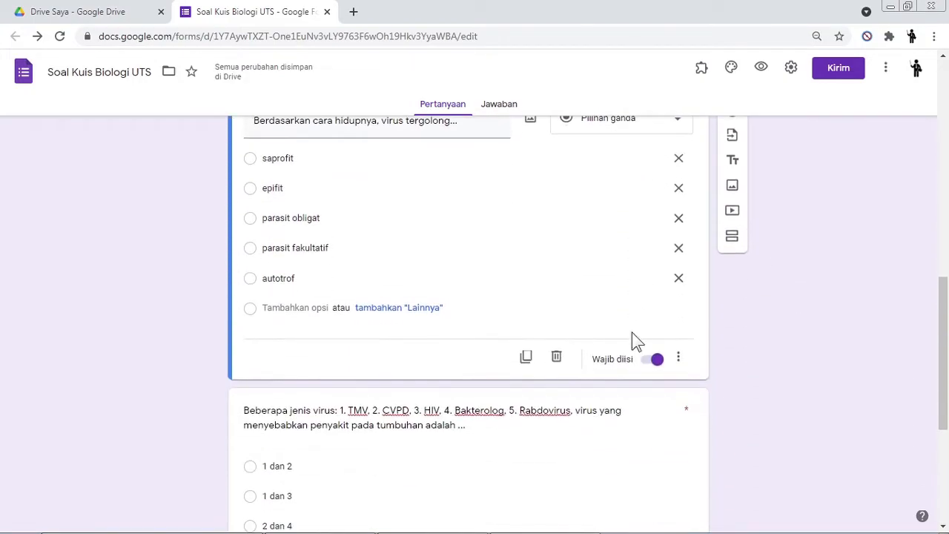
pyautogui.scroll(-4, 413, 367)
pyautogui.scroll(3, 449, 140)
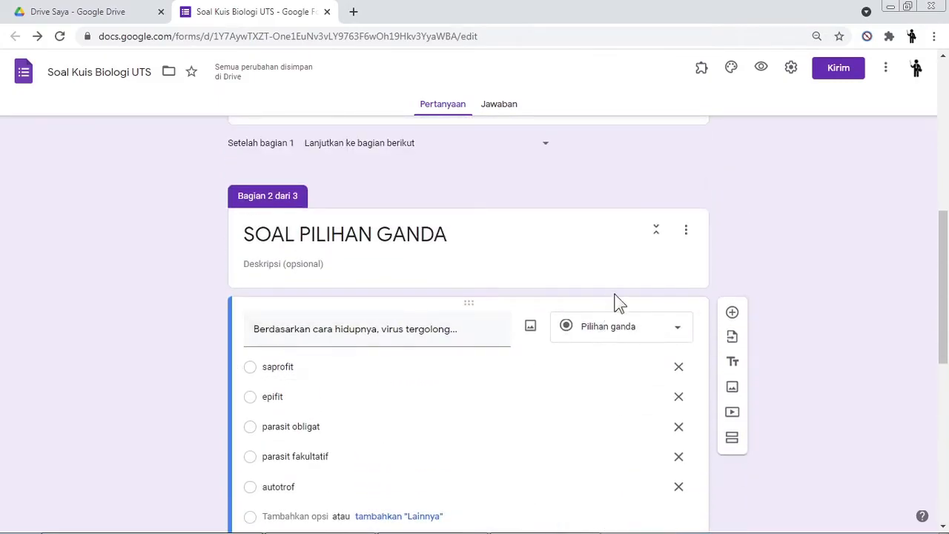
pyautogui.scroll(2, 682, 259)
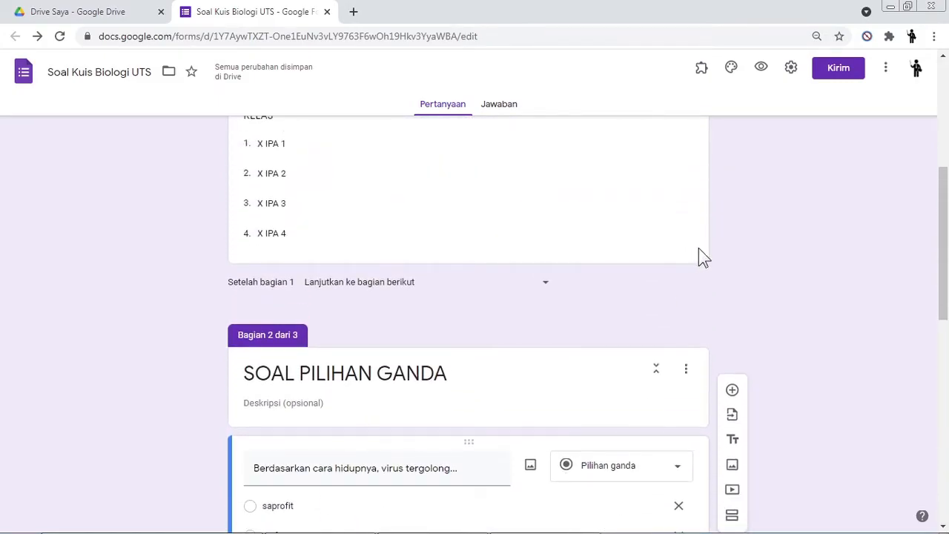
pyautogui.scroll(2, 699, 256)
pyautogui.scroll(1, 699, 248)
pyautogui.scroll(-5, 699, 248)
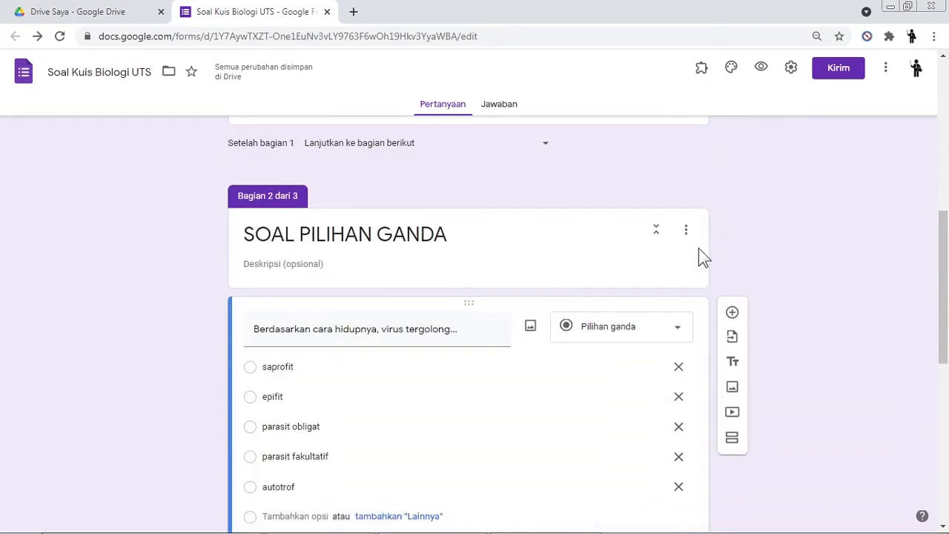
pyautogui.scroll(6, 699, 247)
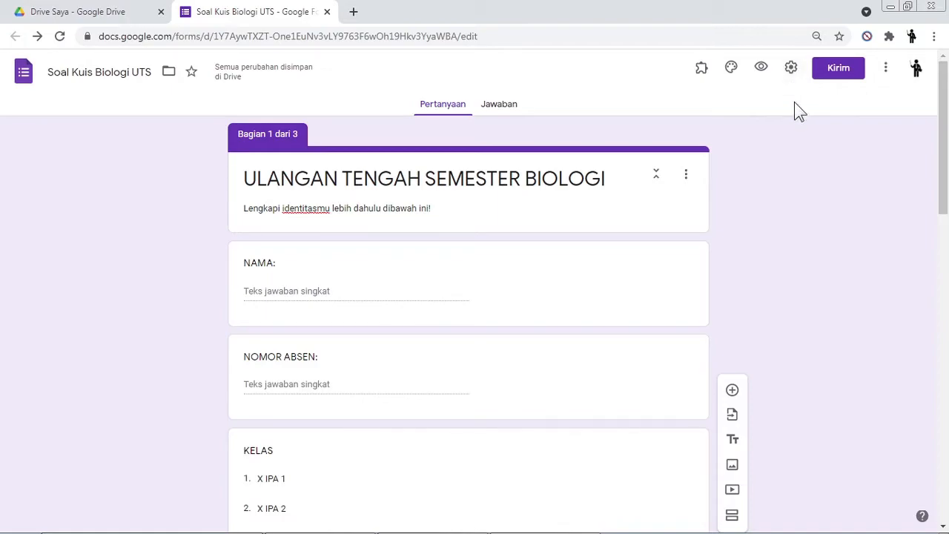
# Step: In the form's settings, turn on Jadikan ini sebagai kuis
pyautogui.click(791, 68)
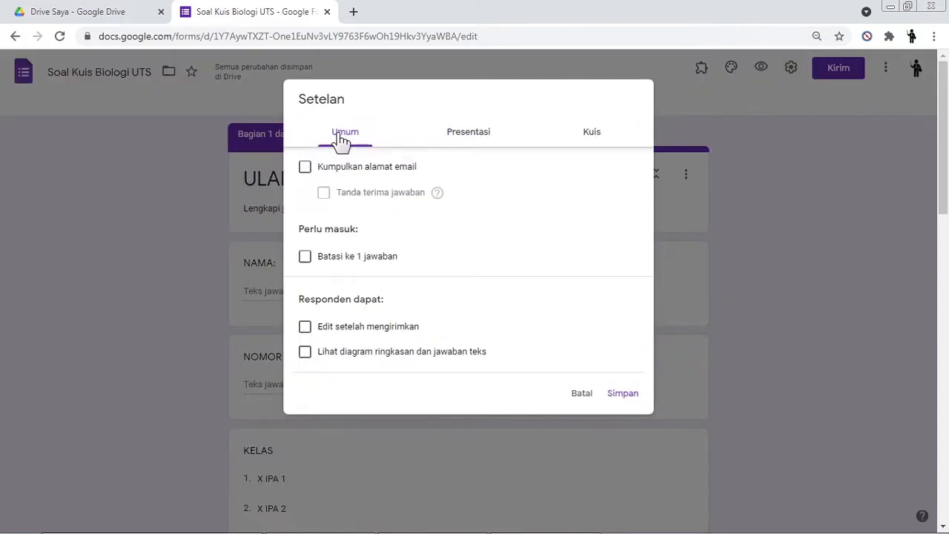
pyautogui.click(588, 138)
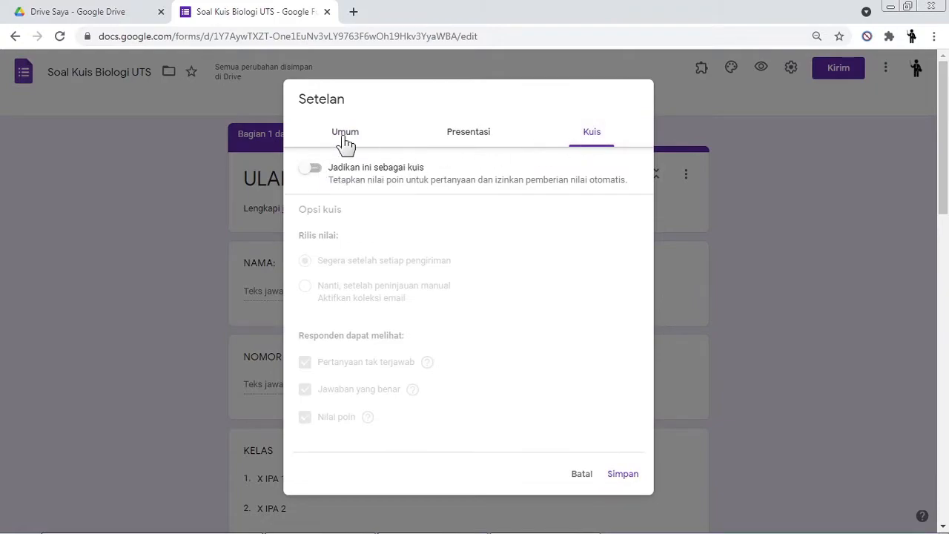
pyautogui.click(316, 172)
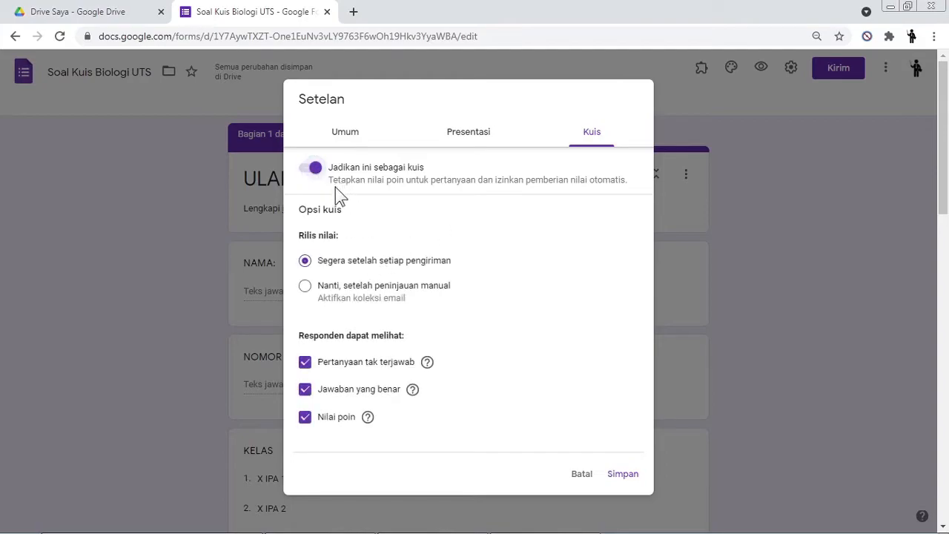
# Step: Set the quiz's grade release to Segera setelah setiap pengiriman and turn off Jawaban yang benar for respondents
pyautogui.click(305, 290)
pyautogui.click(305, 262)
pyautogui.scroll(-2, 376, 269)
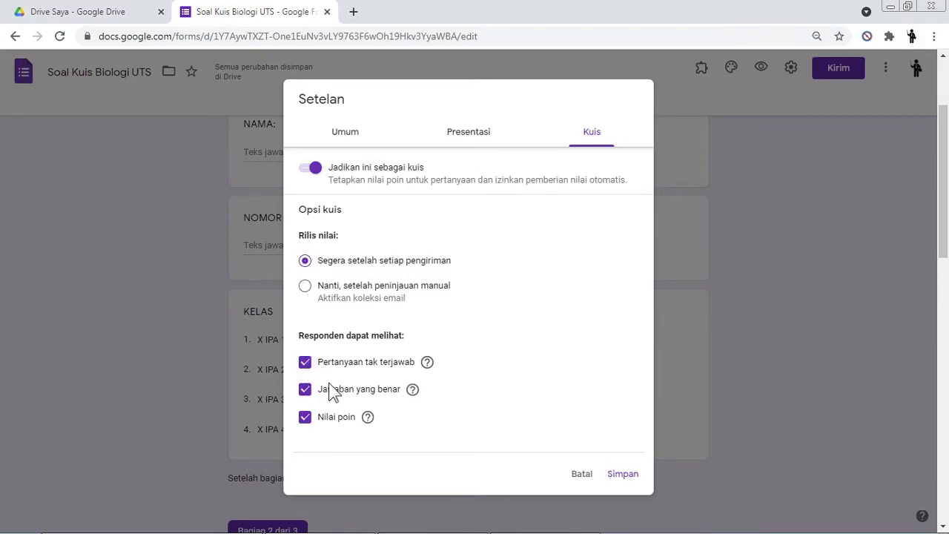
pyautogui.click(304, 391)
# Step: In the presentation settings, turn on Tampilkan status progres and Acak urutan pertanyaan, and set the confirmation message to "Terima kasih telah menjawab."
pyautogui.click(480, 143)
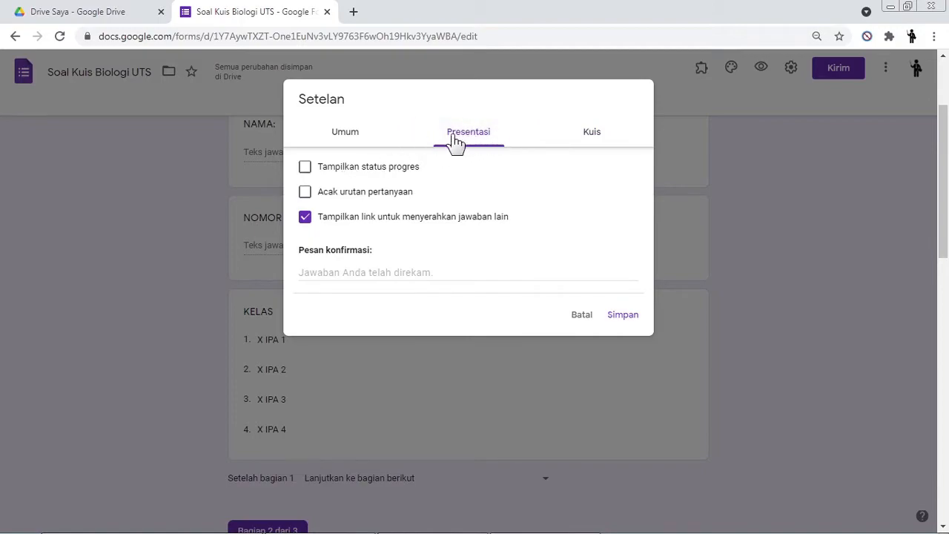
pyautogui.click(308, 169)
pyautogui.click(306, 194)
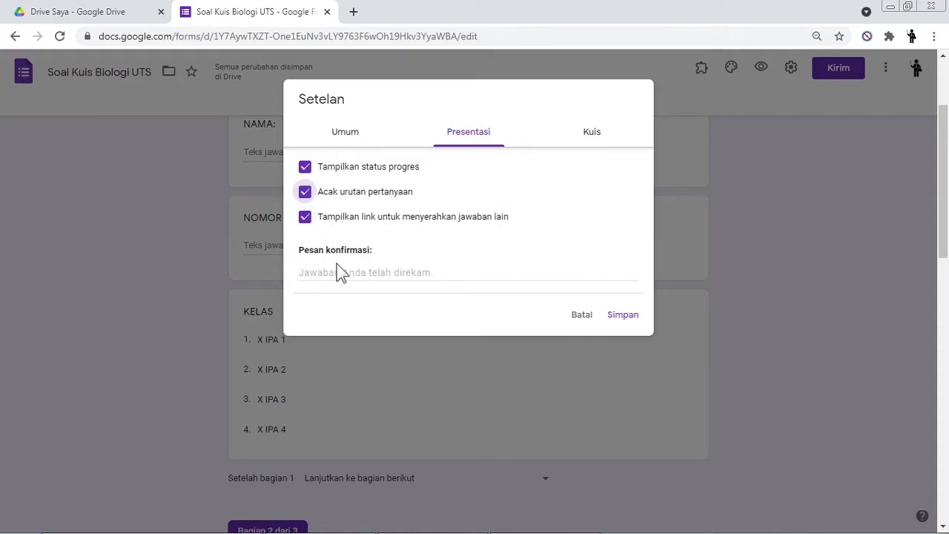
pyautogui.click(312, 271)
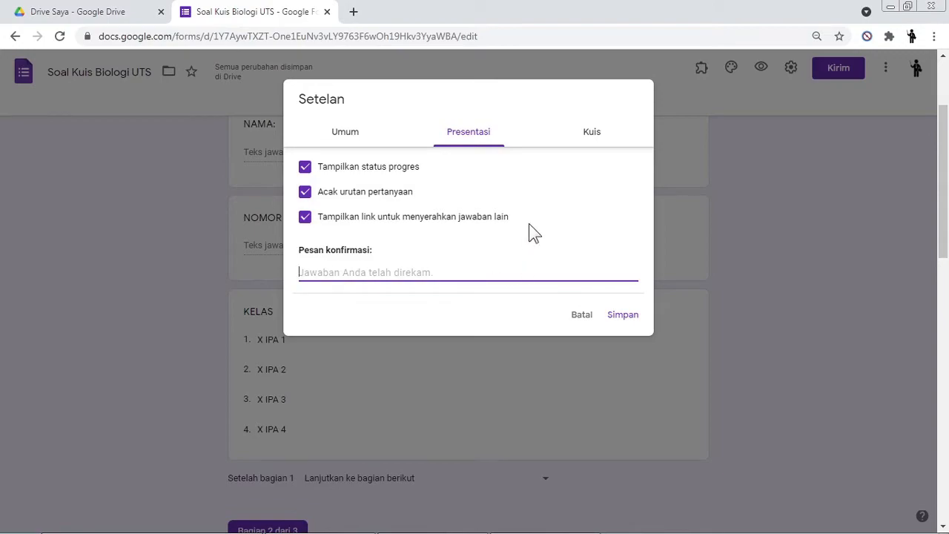
pyautogui.write('T')
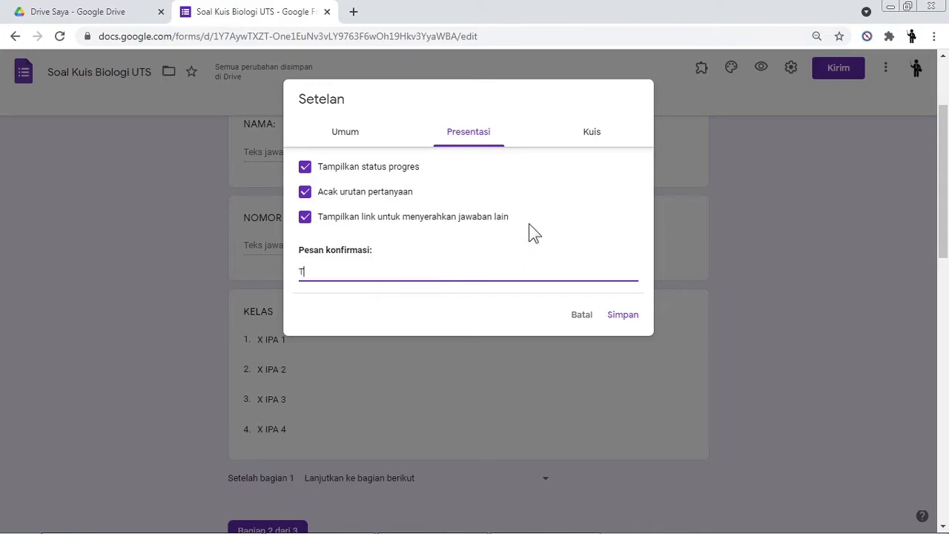
pyautogui.write('erima kasih telah menjawab.')
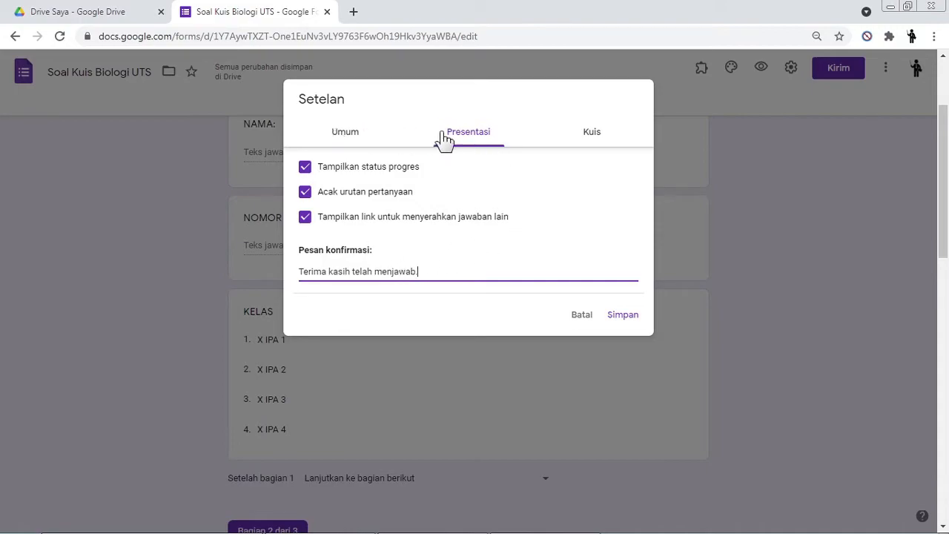
# Step: Turn off Kumpulkan alamat email in the form's general settings
pyautogui.click(348, 141)
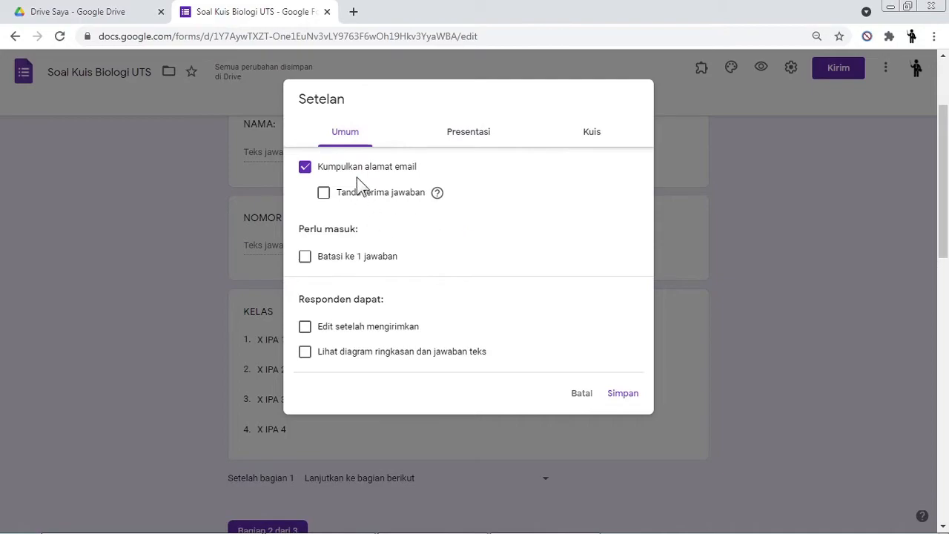
pyautogui.click(304, 172)
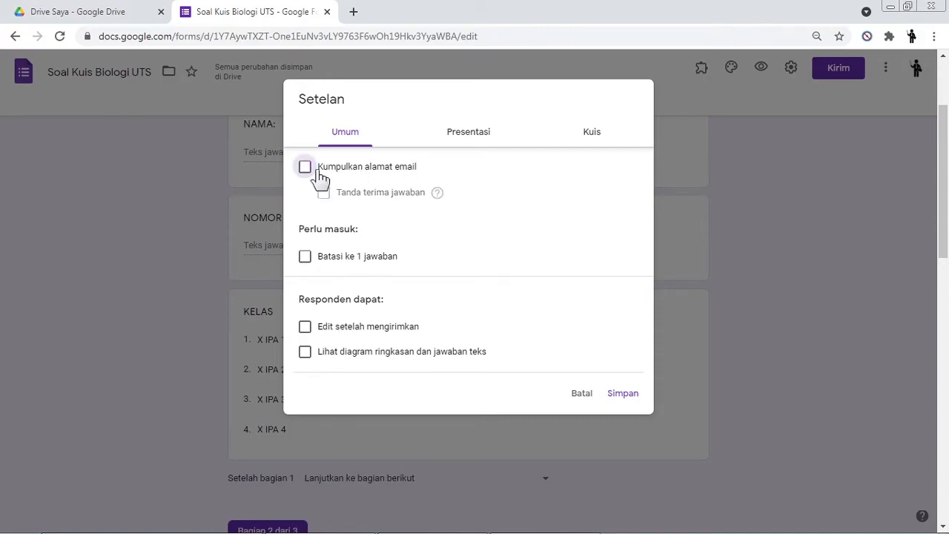
pyautogui.click(307, 267)
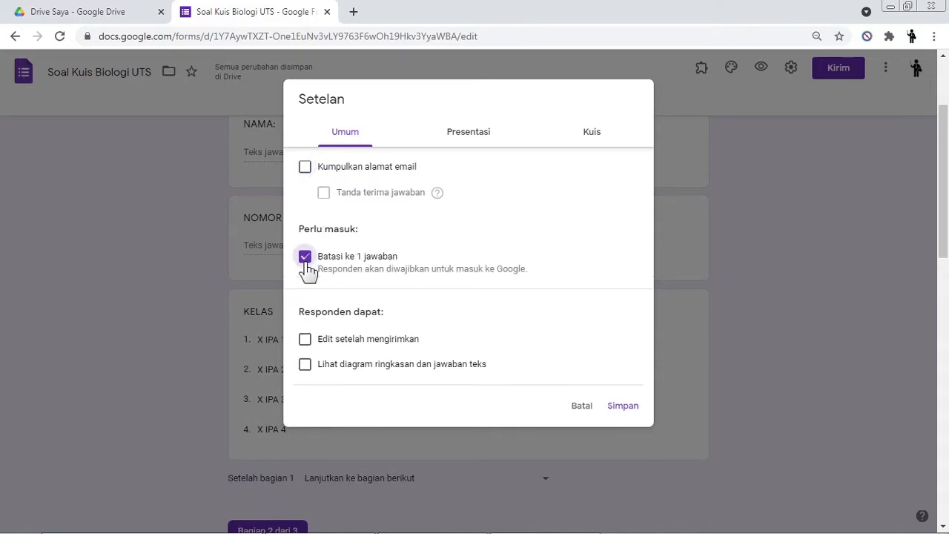
pyautogui.click(307, 261)
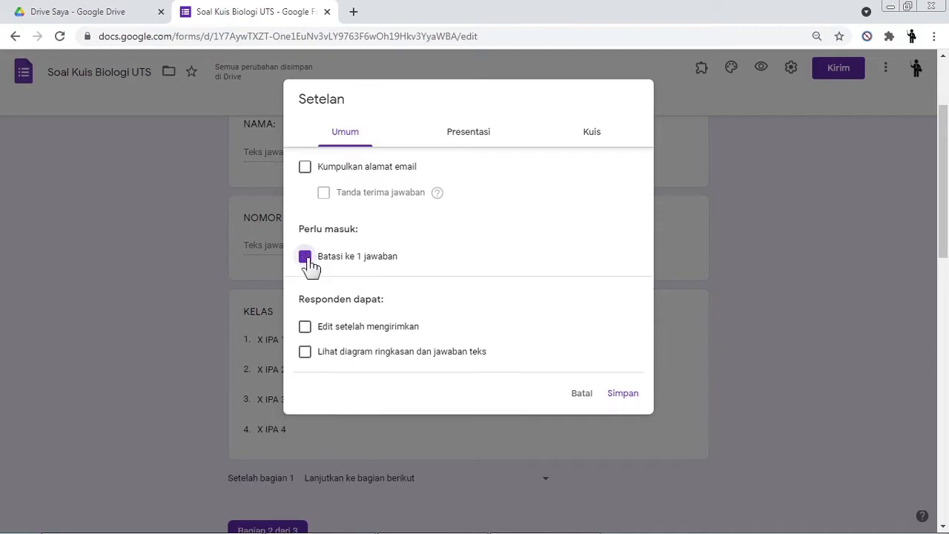
pyautogui.click(308, 260)
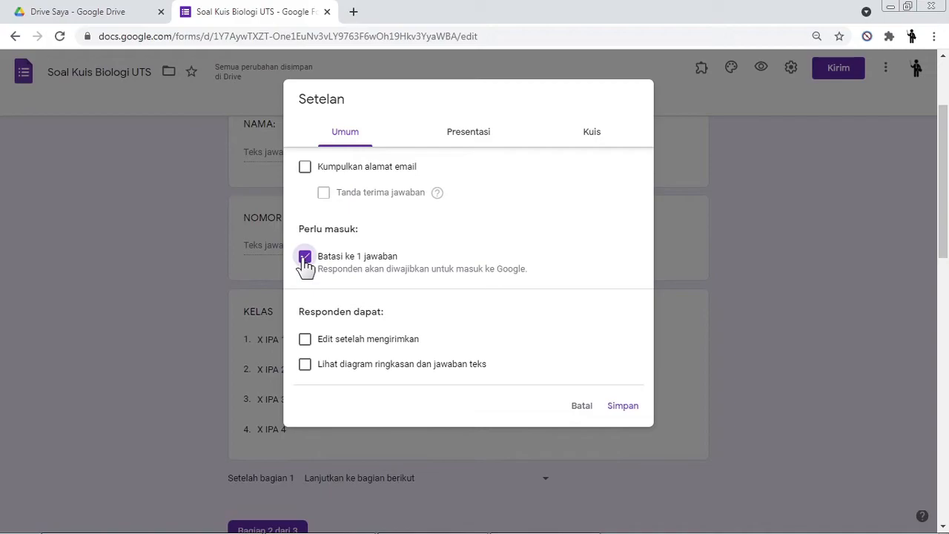
pyautogui.click(306, 261)
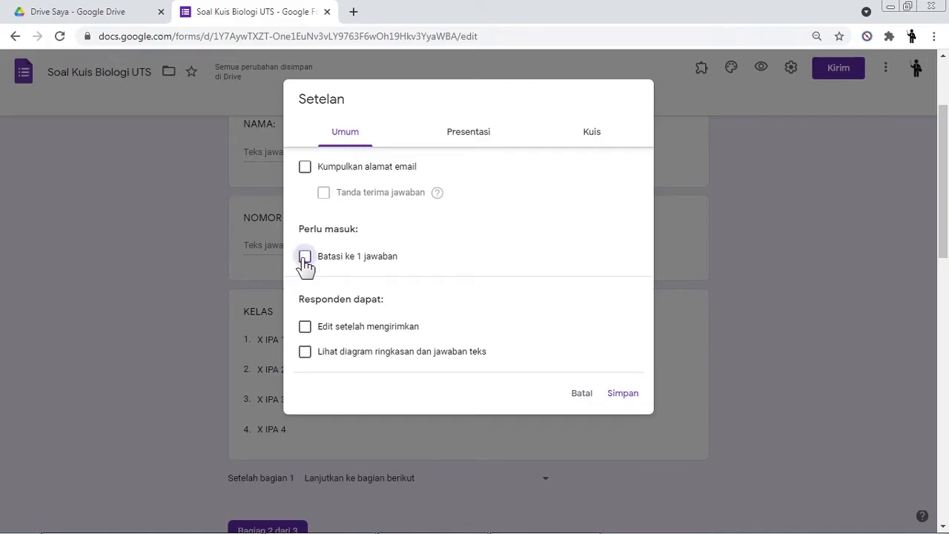
pyautogui.click(306, 261)
pyautogui.click(305, 261)
pyautogui.click(305, 261)
pyautogui.click(305, 261)
pyautogui.scroll(-1, 388, 305)
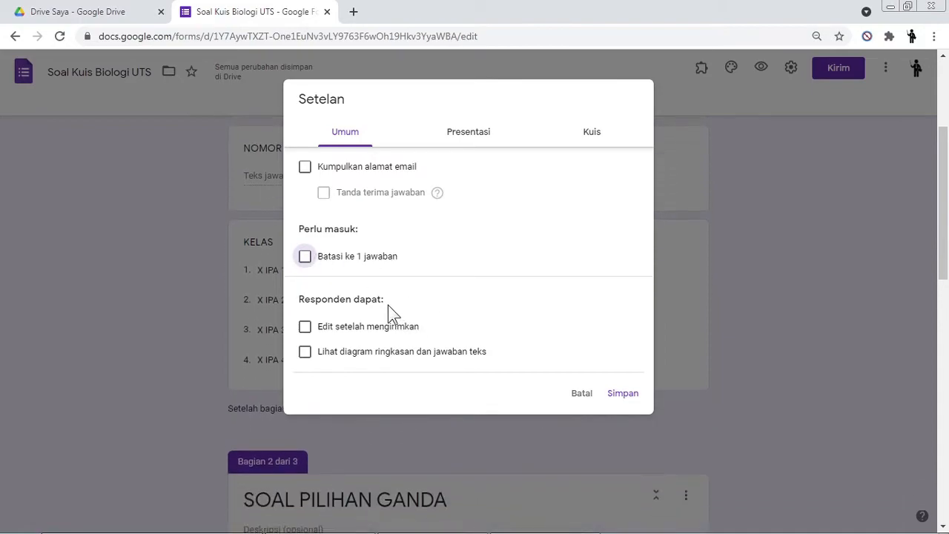
# Step: Save the form settings with Edit setelah mengirimkan turned off
pyautogui.click(310, 335)
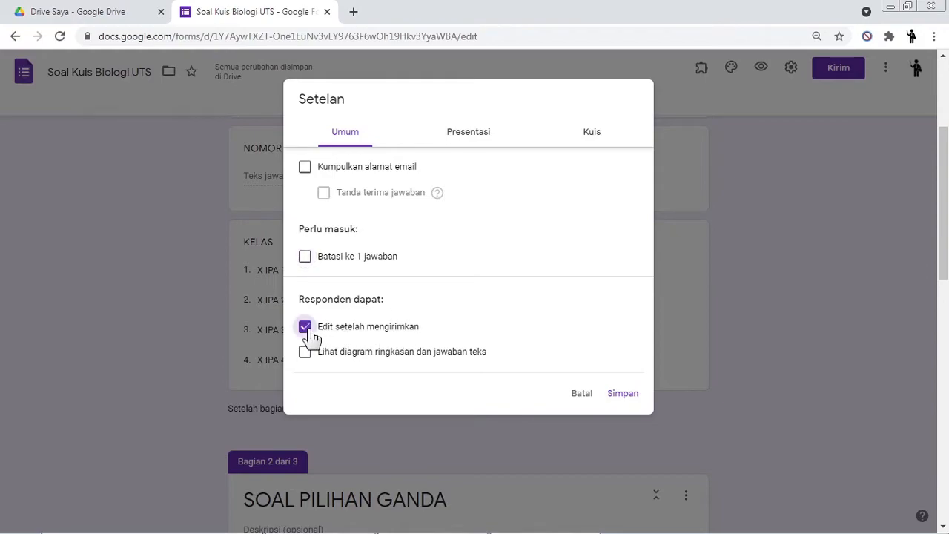
pyautogui.click(310, 335)
pyautogui.click(622, 394)
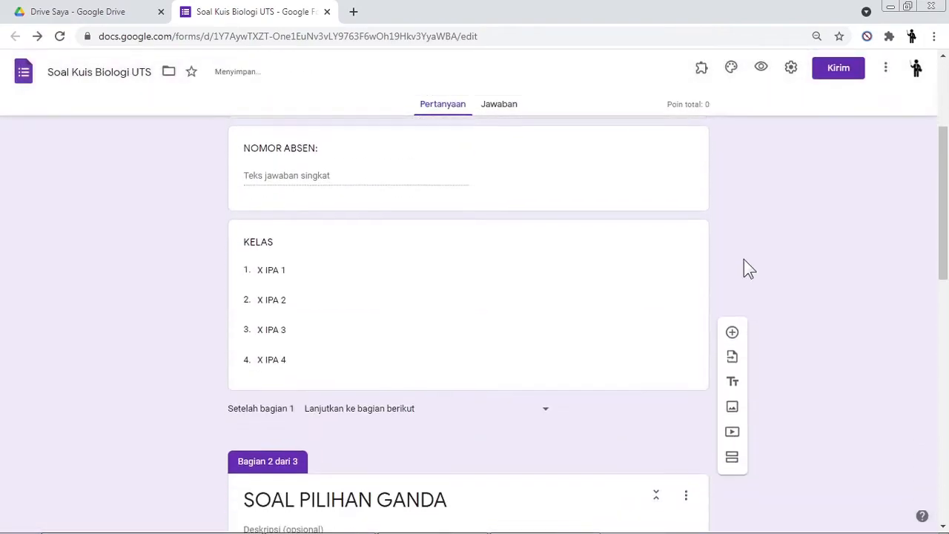
# Step: Open the answer key of the first multiple-choice question, "Berdasarkan cara hidupnya, virus tergolong..."
pyautogui.scroll(-8, 746, 263)
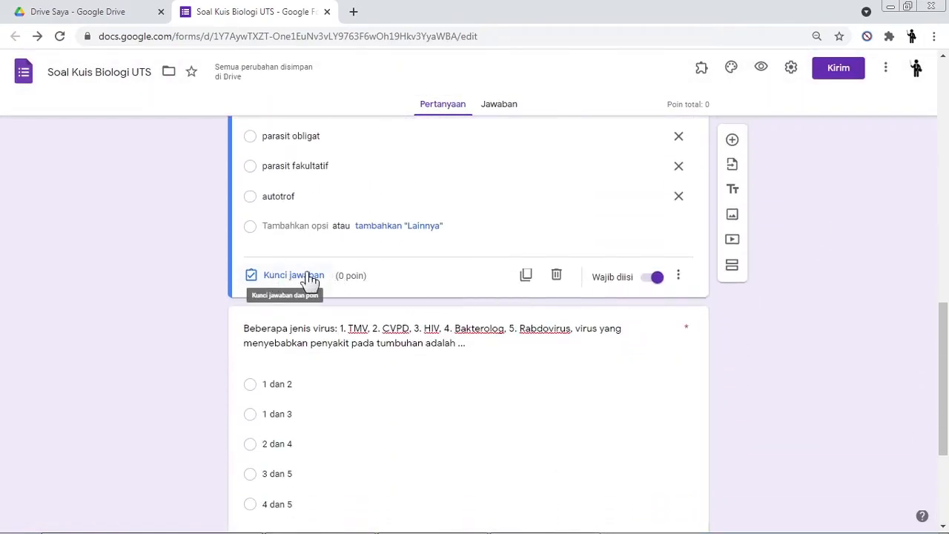
pyautogui.scroll(6, 462, 280)
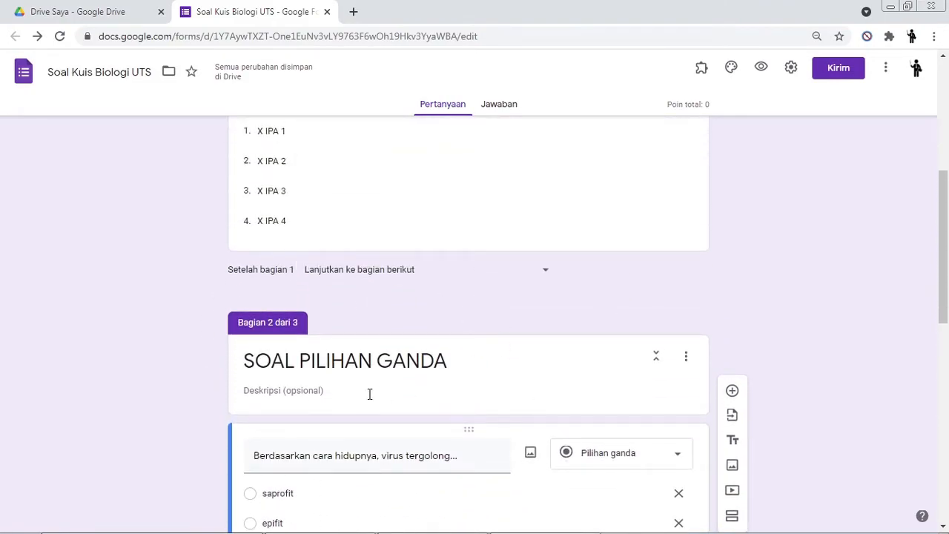
pyautogui.scroll(-5, 483, 259)
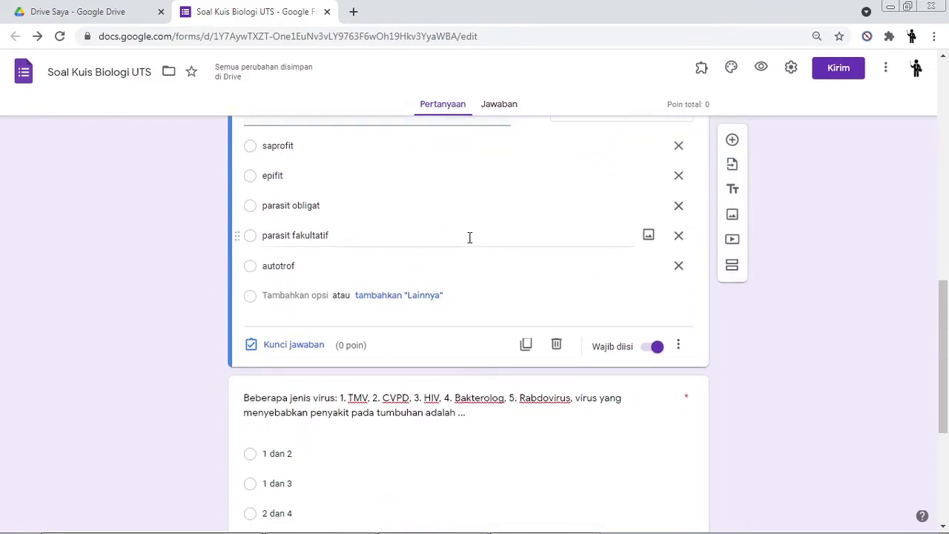
pyautogui.click(290, 345)
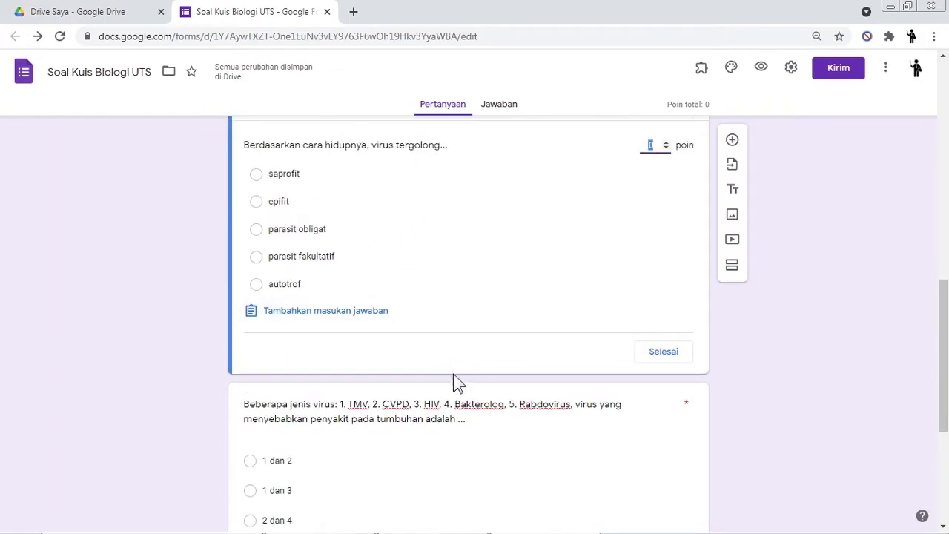
# Step: Switch to the Word document and check the answers given for questions 1 and 2
pyautogui.click(319, 521)
pyautogui.scroll(2, 394, 359)
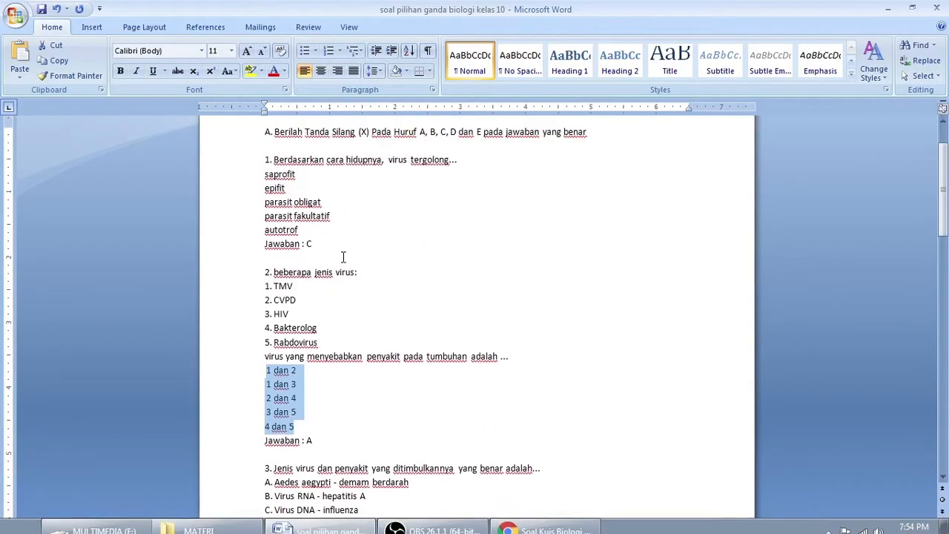
pyautogui.click(315, 244)
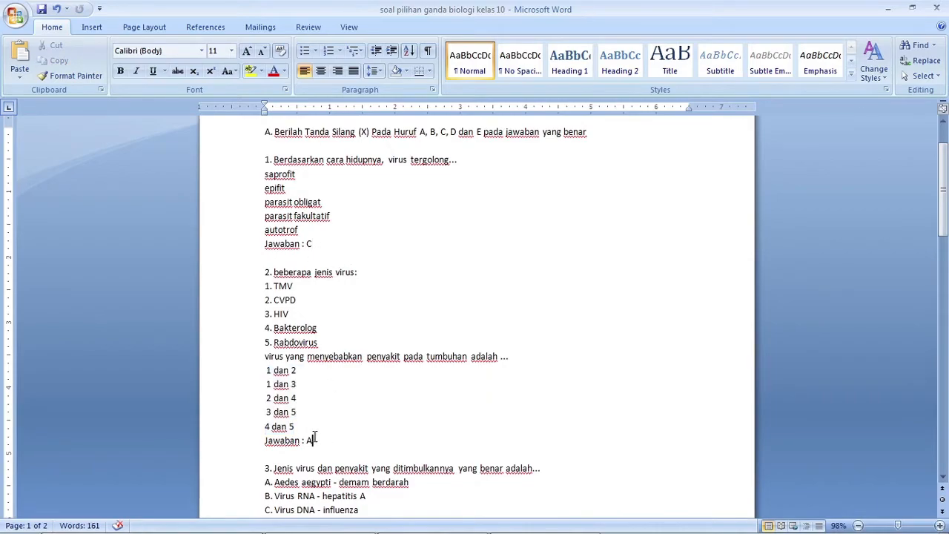
# Step: Switch back to Google Forms, mark "parasit obligat" as the first question's correct answer, and give it 25 points
pyautogui.click(534, 521)
pyautogui.scroll(2, 343, 299)
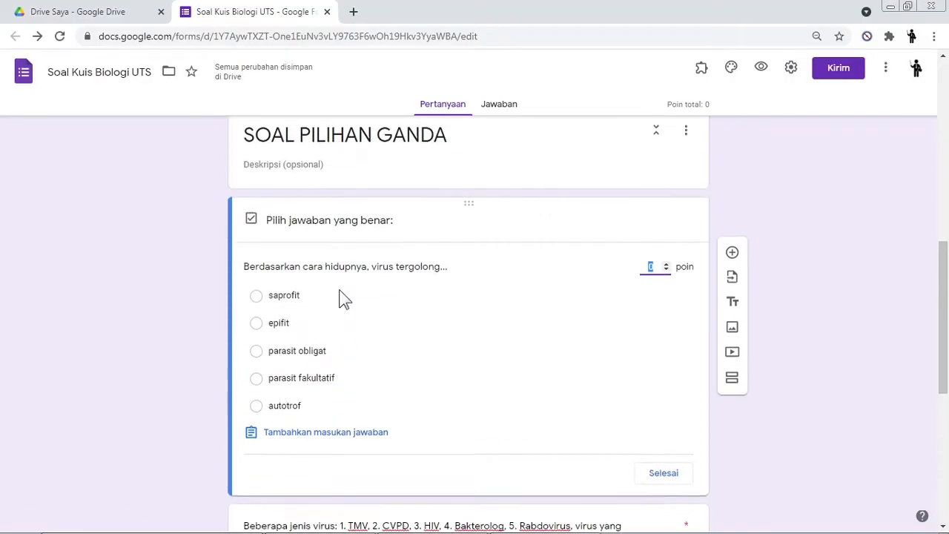
pyautogui.click(257, 371)
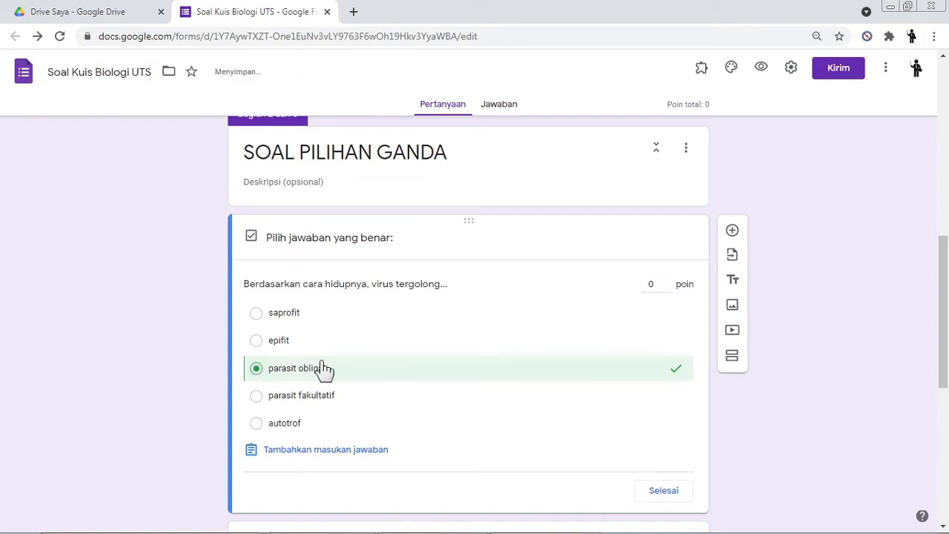
pyautogui.click(650, 285)
pyautogui.doubleClick(649, 284)
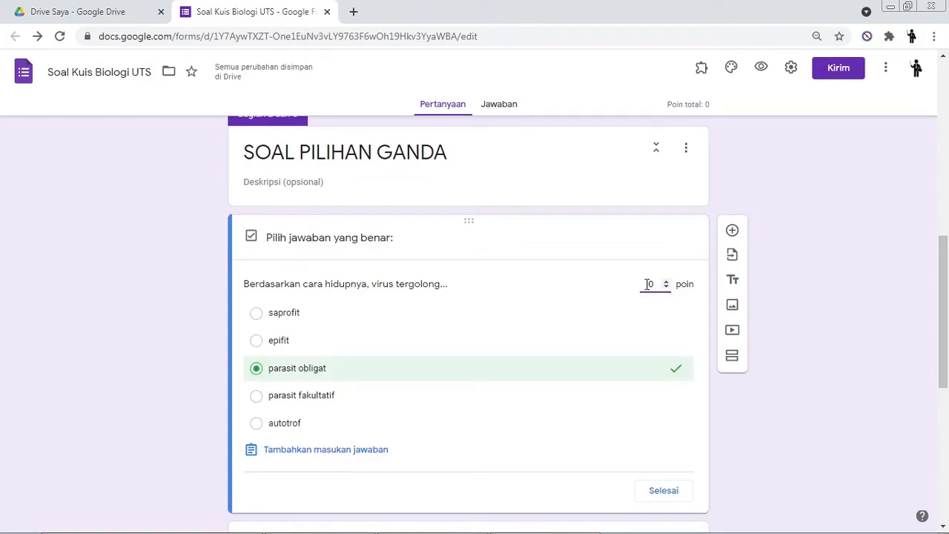
pyautogui.write('25')
pyautogui.click(651, 327)
pyautogui.scroll(-3, 686, 311)
pyautogui.click(684, 286)
# Step: In the answer key of the second question, "Beberapa jenis virus", mark "1 dan 2" as correct and assign 25 points
pyautogui.scroll(-4, 784, 275)
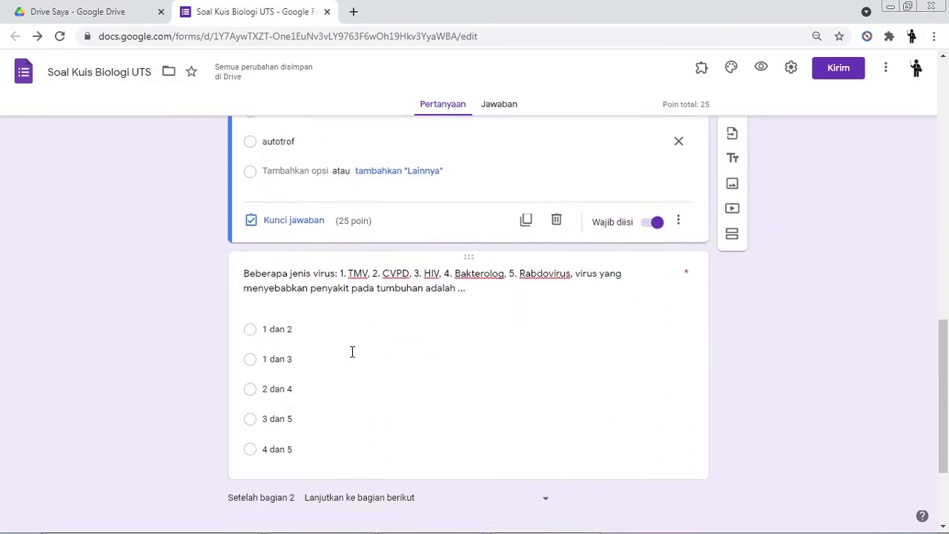
pyautogui.scroll(-2, 352, 352)
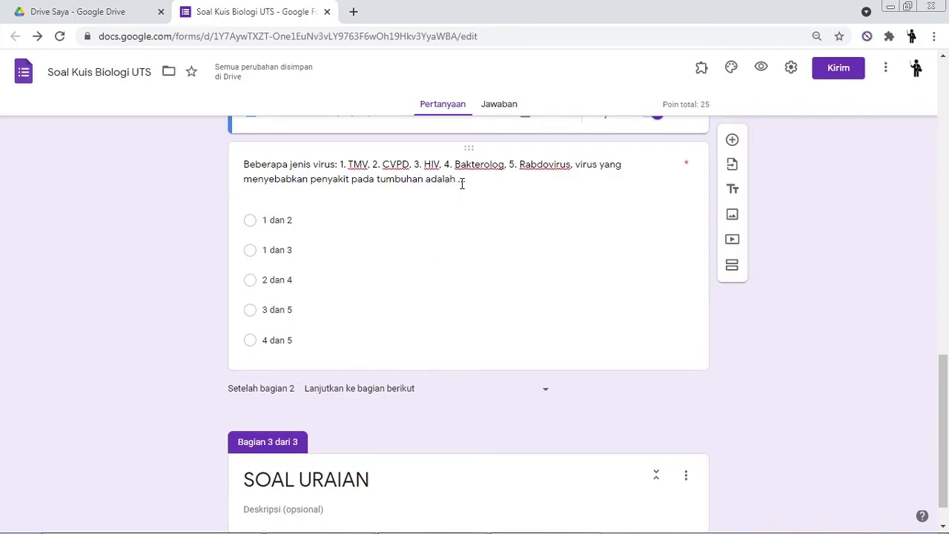
pyautogui.click(469, 162)
pyautogui.scroll(2, 445, 226)
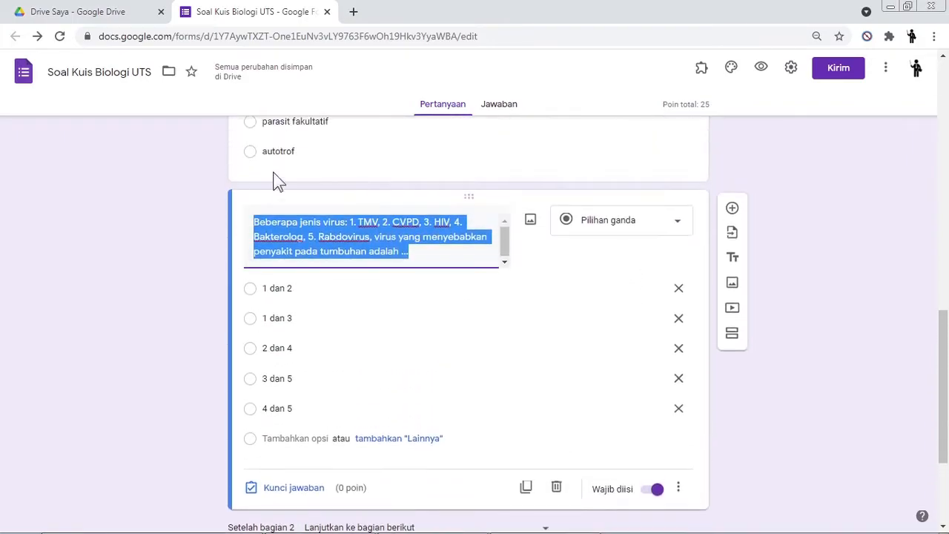
pyautogui.scroll(-1, 406, 438)
pyautogui.click(296, 420)
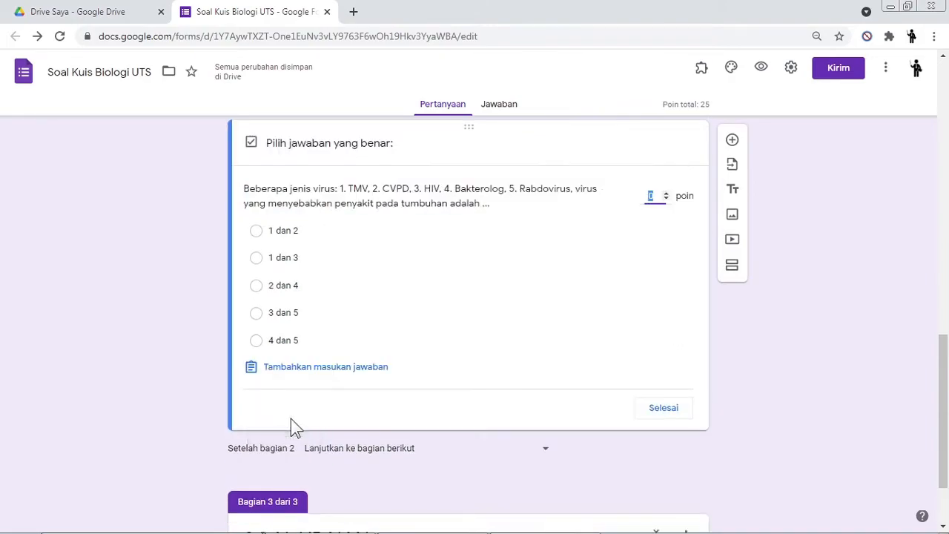
pyautogui.click(277, 235)
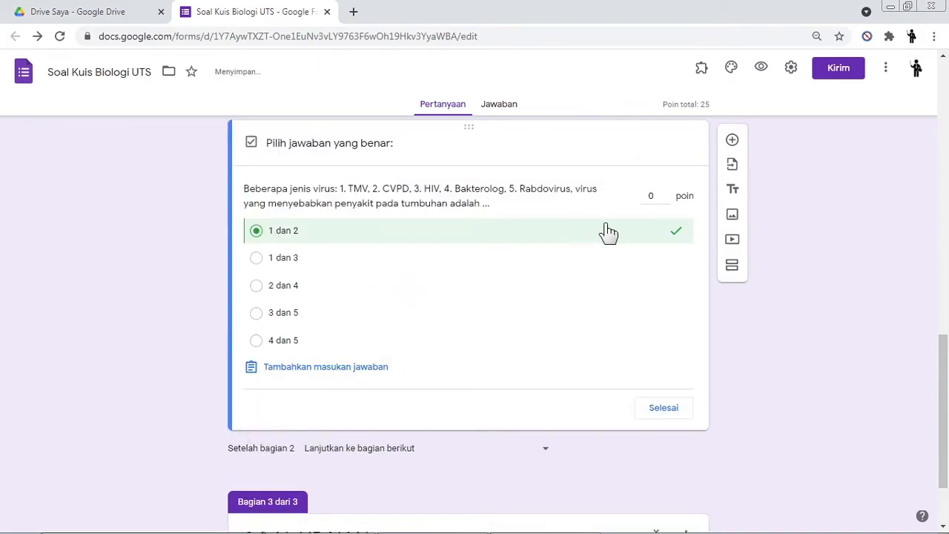
pyautogui.click(661, 195)
pyautogui.write('25')
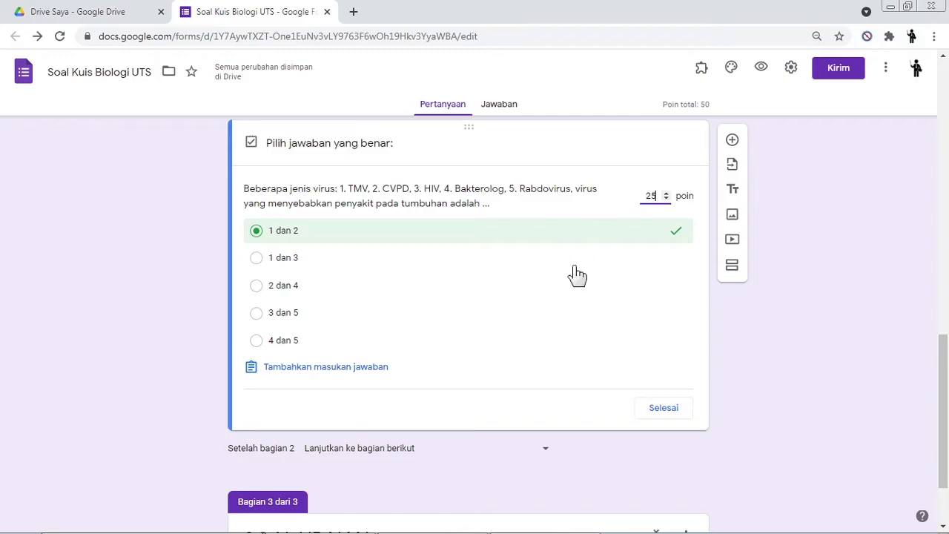
# Step: Look over the multiple-choice questions and finish the second question's answer key
pyautogui.scroll(3, 563, 234)
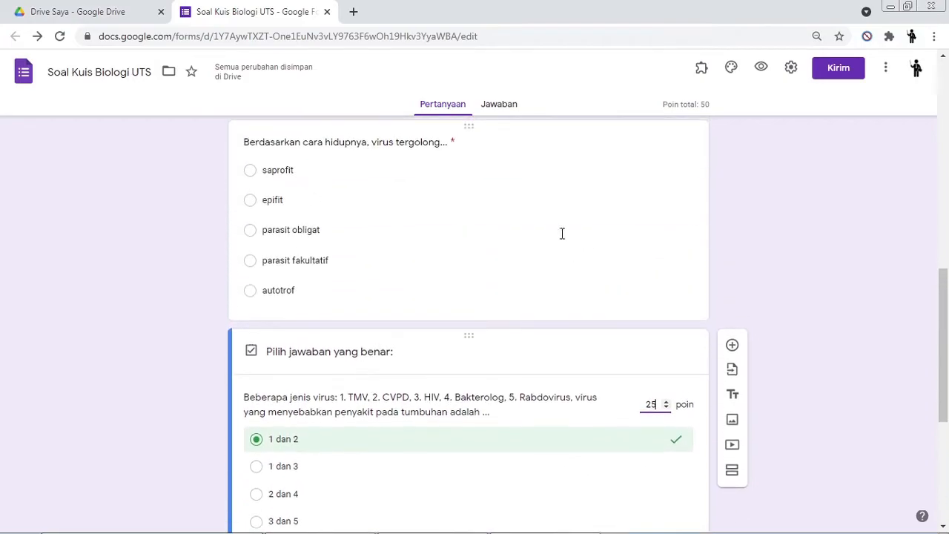
pyautogui.click(538, 177)
pyautogui.scroll(-3, 547, 186)
pyautogui.click(600, 322)
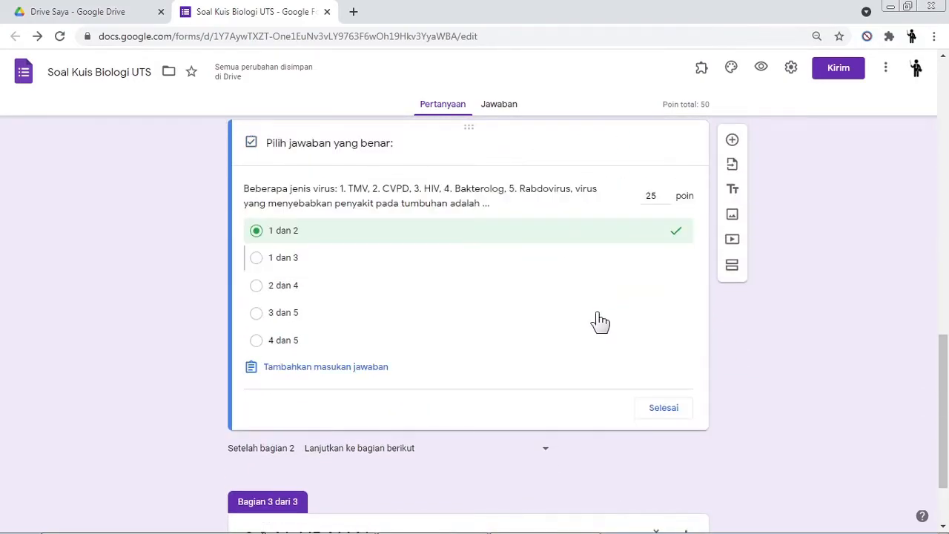
pyautogui.scroll(-1, 712, 236)
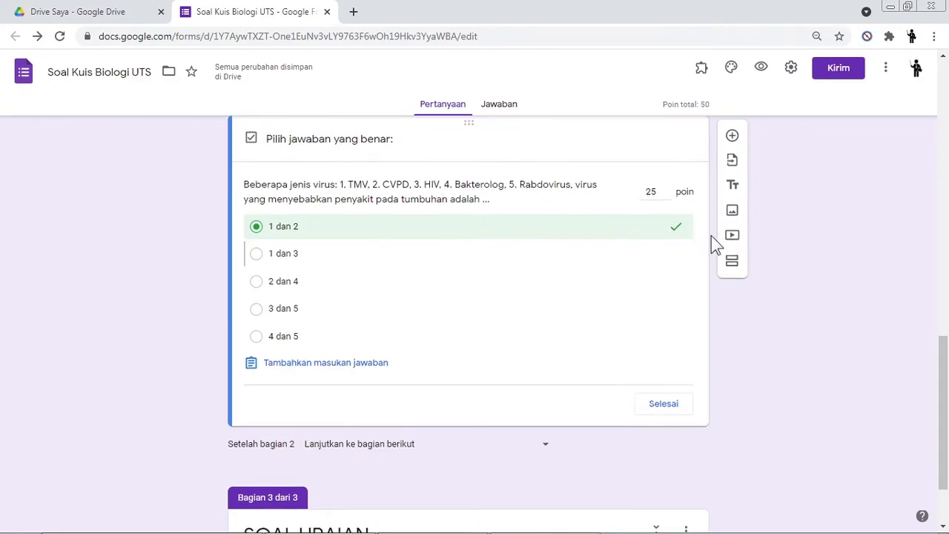
pyautogui.scroll(-1, 711, 236)
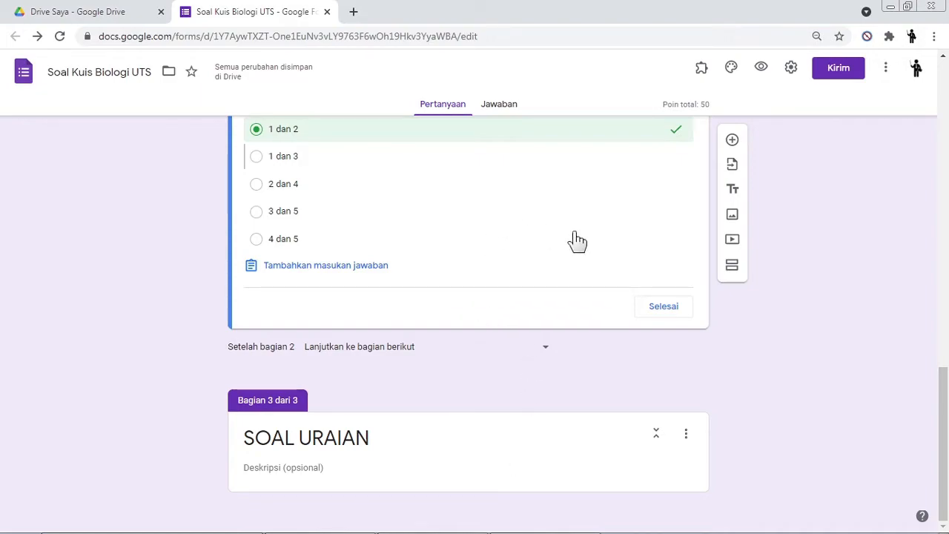
pyautogui.scroll(2, 576, 236)
pyautogui.scroll(-2, 577, 238)
pyautogui.click(662, 307)
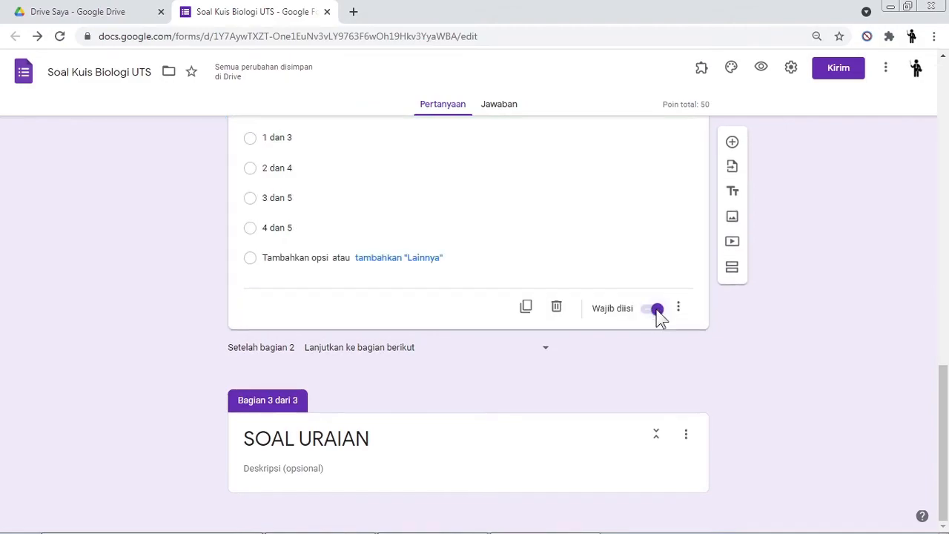
# Step: Check the answer key, points and required setting of both multiple-choice questions
pyautogui.scroll(5, 650, 314)
pyautogui.click(470, 259)
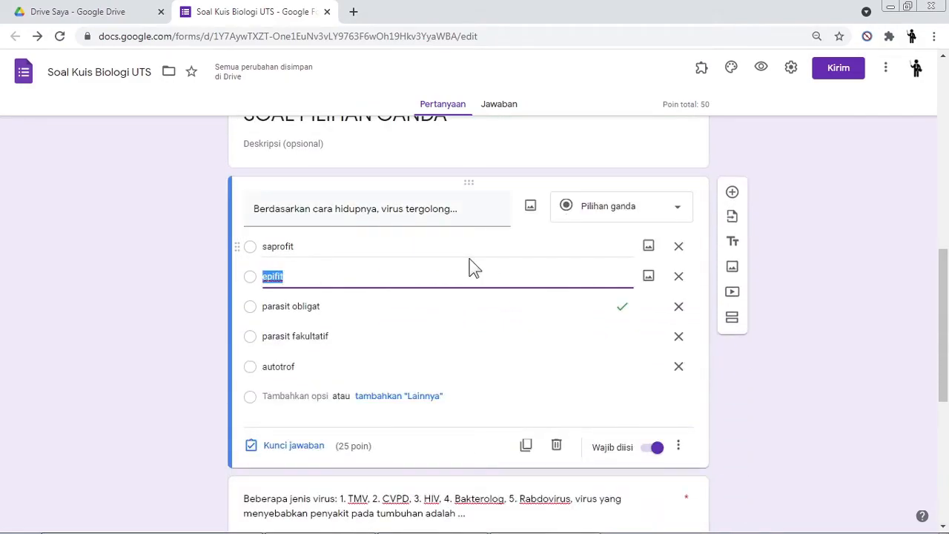
pyautogui.scroll(-5, 660, 304)
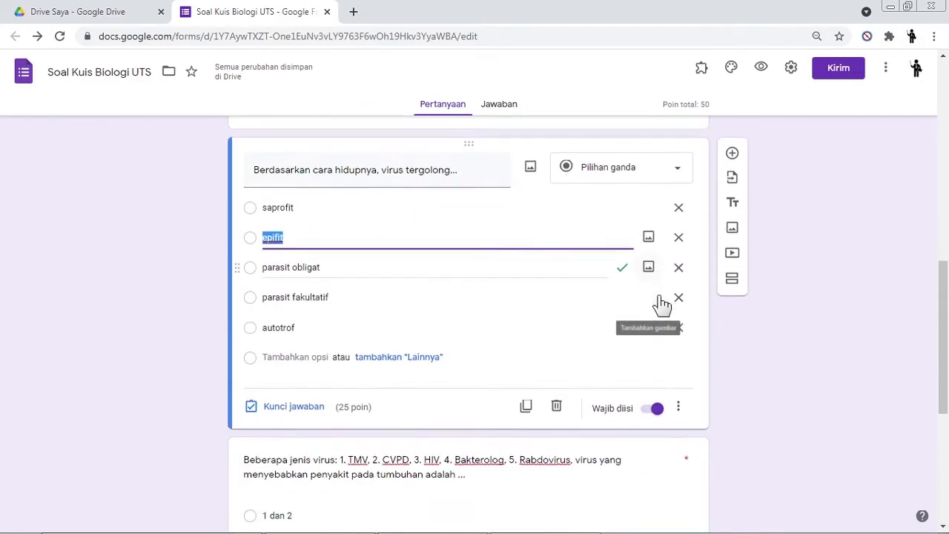
pyautogui.click(597, 256)
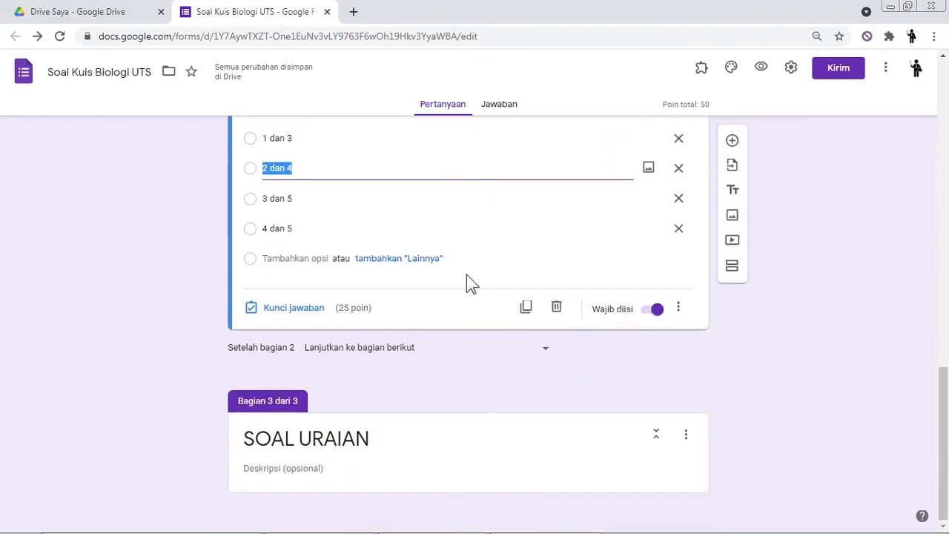
pyautogui.scroll(1, 466, 279)
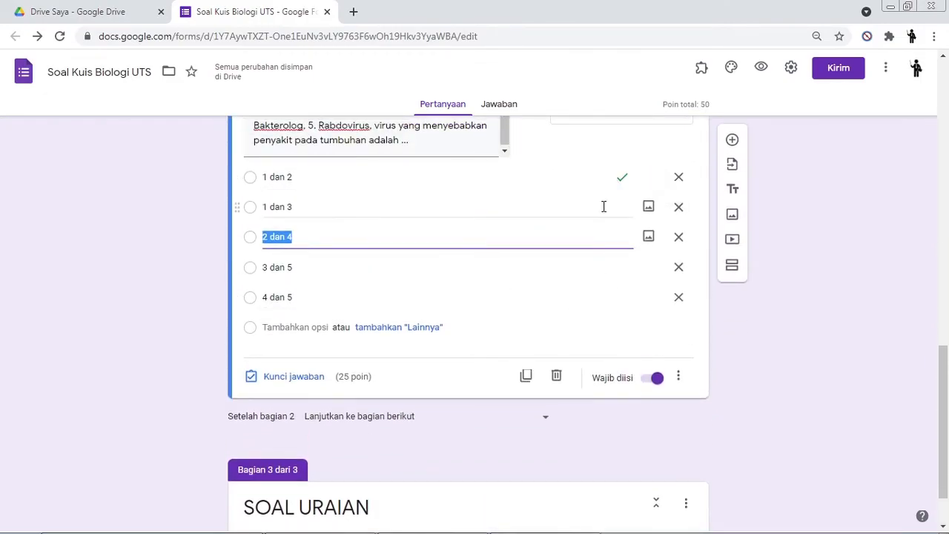
pyautogui.scroll(-1, 708, 290)
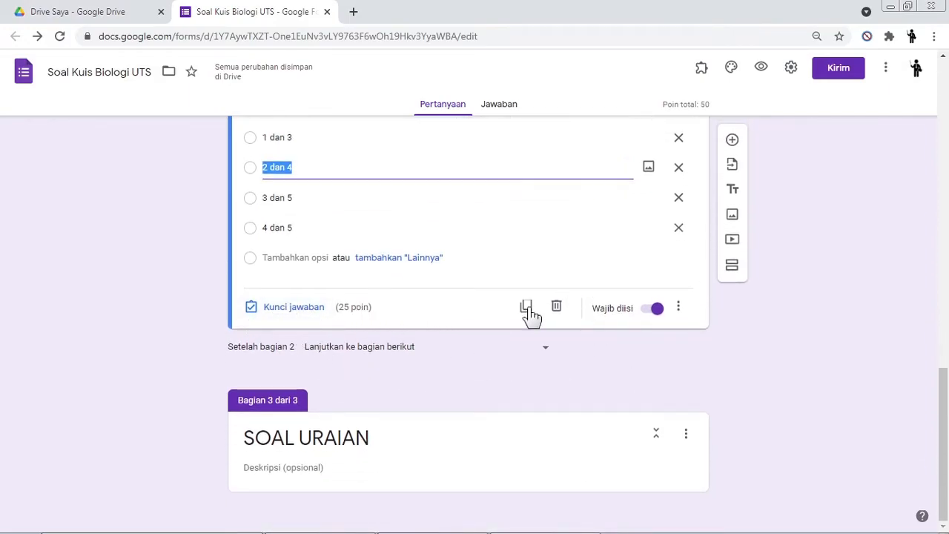
pyautogui.click(149, 374)
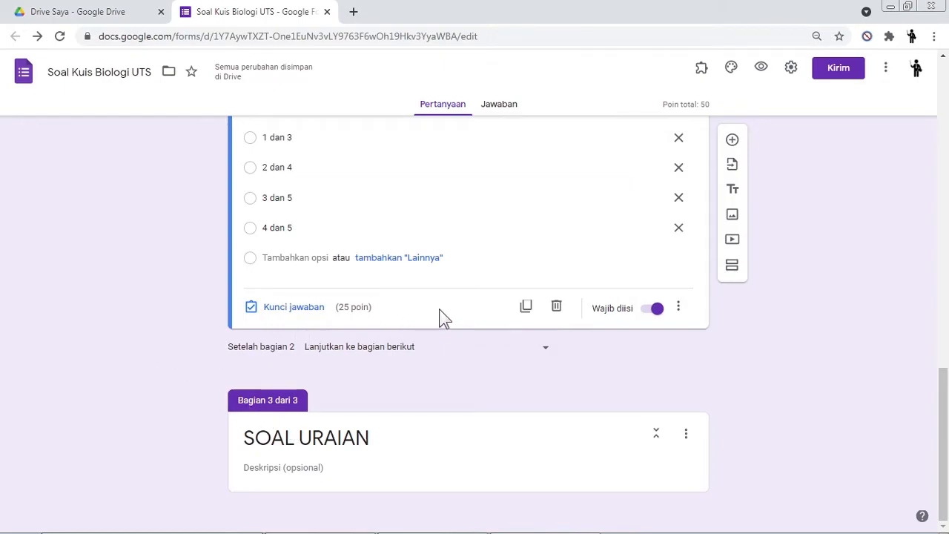
# Step: Add a Paragraf question to the "SOAL URAIAN" section with the text "Jelaskan pengertian bakteri anaerob!"
pyautogui.click(334, 438)
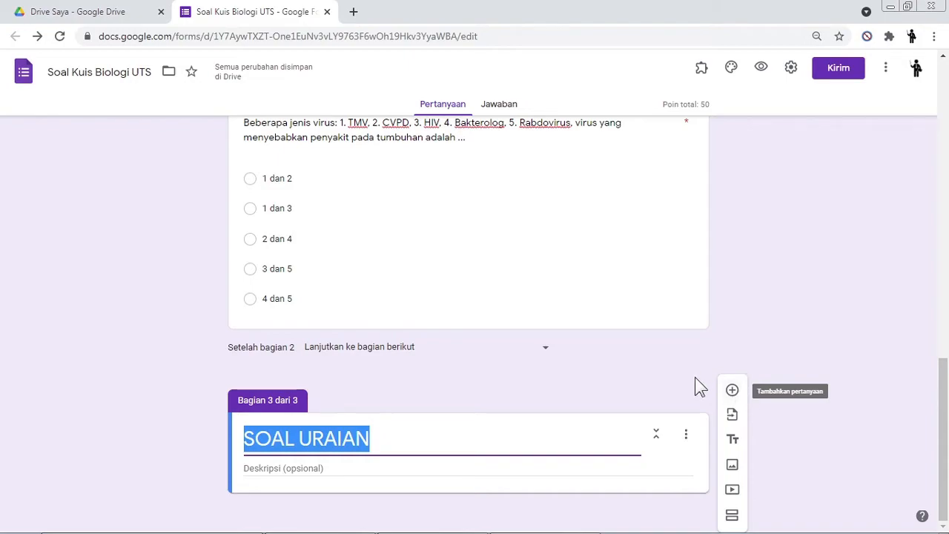
pyautogui.click(734, 393)
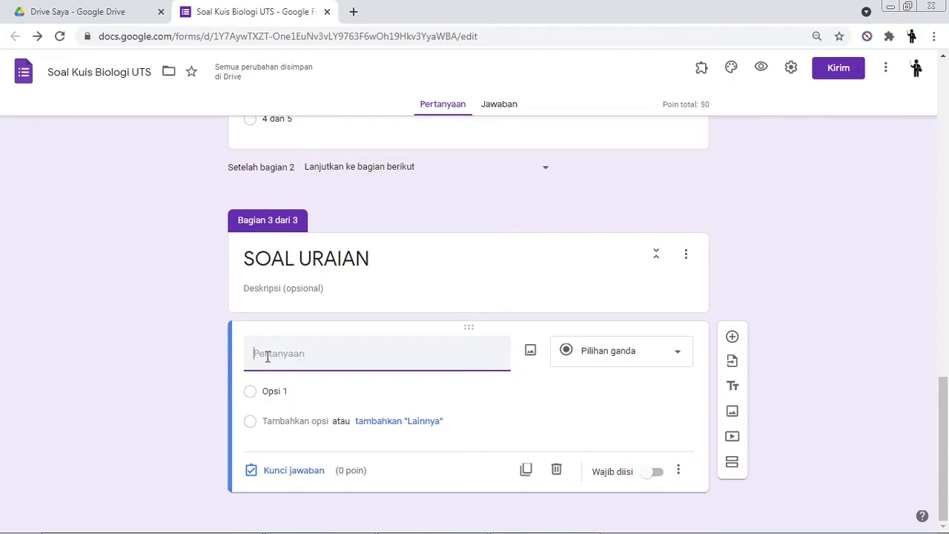
pyautogui.write('Jelaskan pengertian bak')
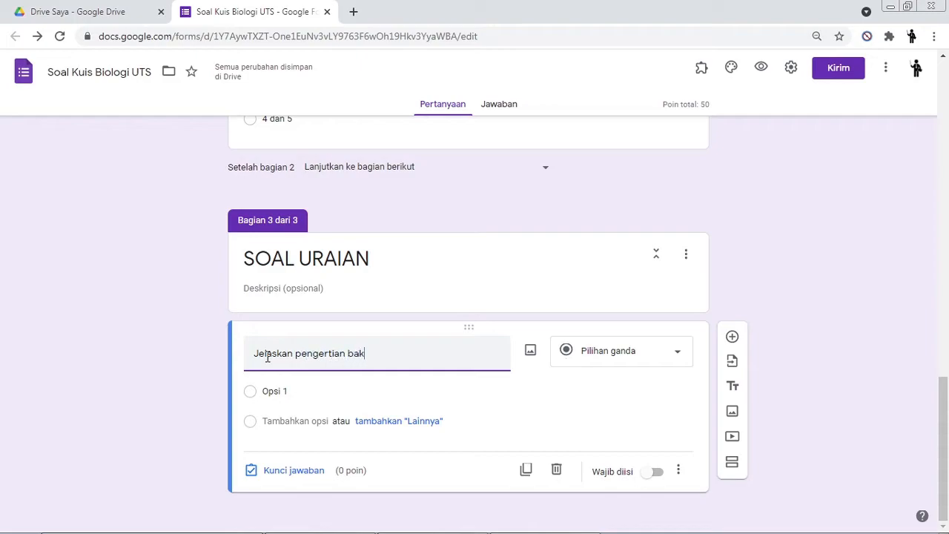
pyautogui.write('teri an')
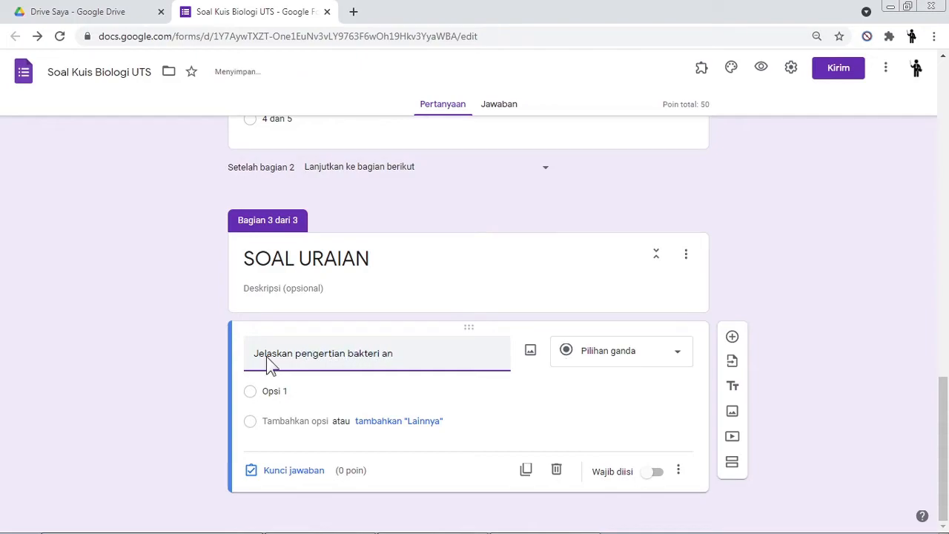
pyautogui.write('ae')
pyautogui.write('ron')
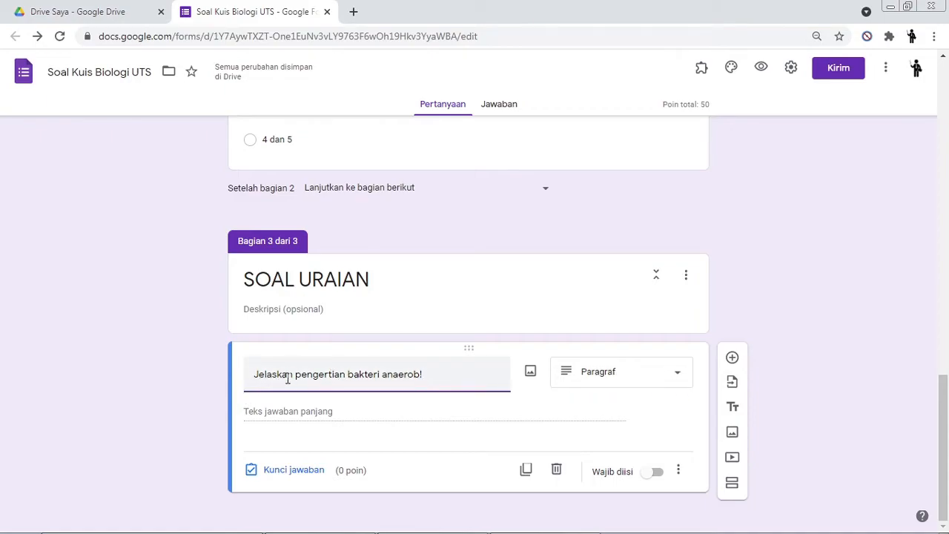
pyautogui.click(662, 384)
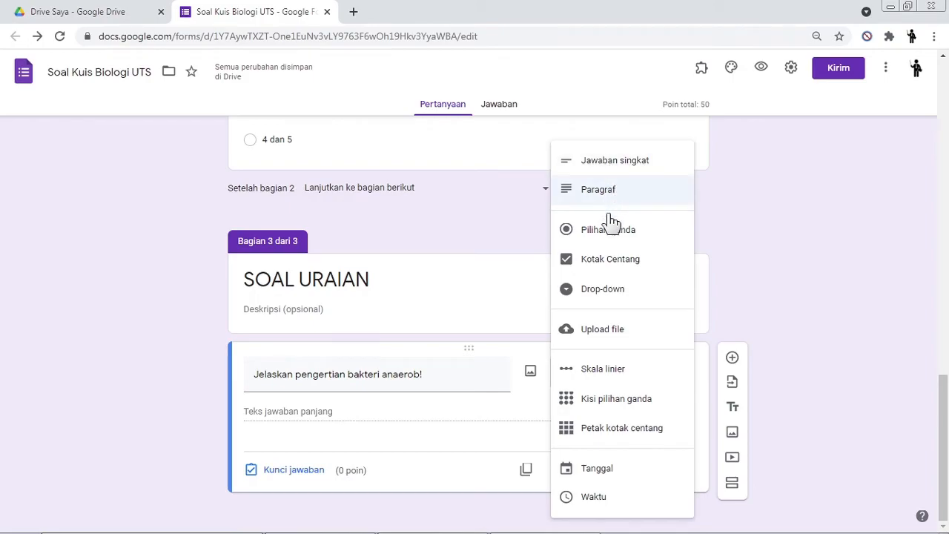
pyautogui.click(797, 343)
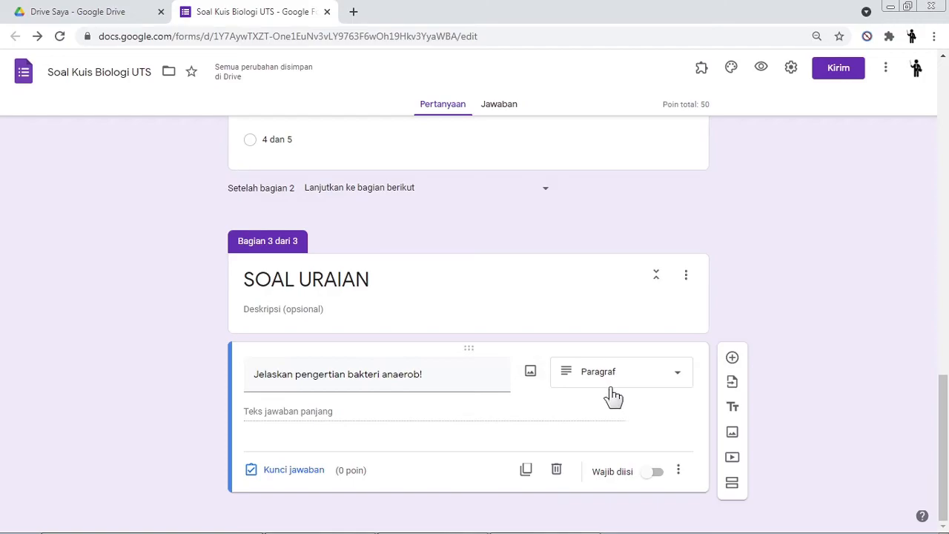
pyautogui.click(679, 380)
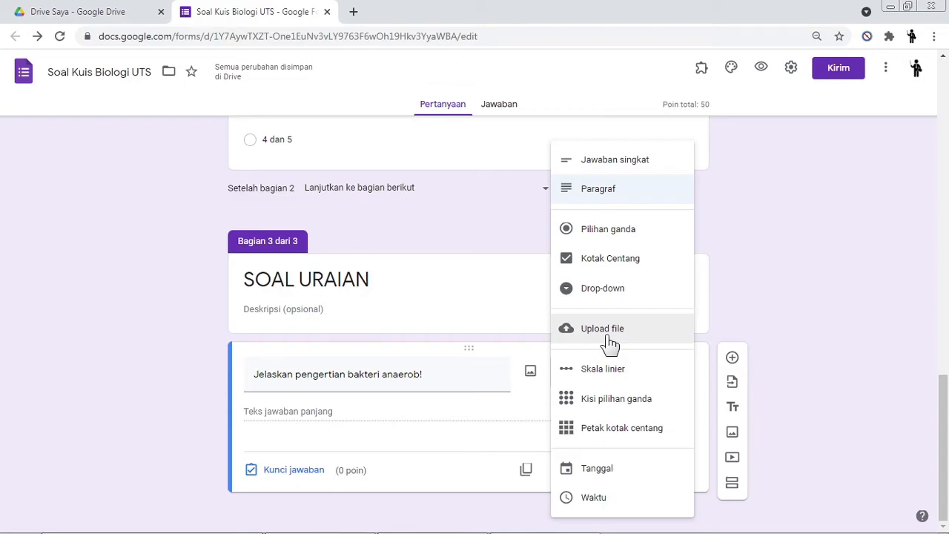
pyautogui.click(744, 313)
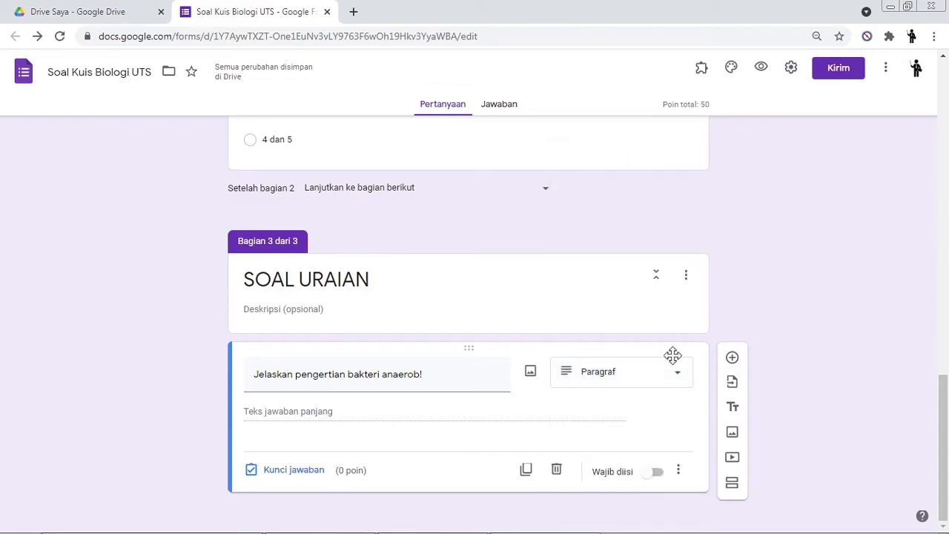
# Step: Make the essay question about anaerobic bacteria required and check its additional display options
pyautogui.click(659, 472)
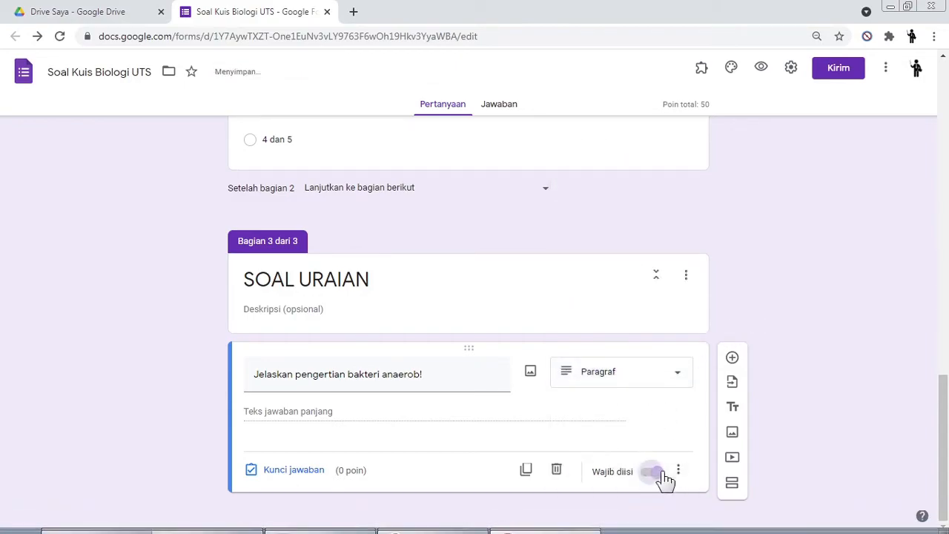
pyautogui.click(678, 470)
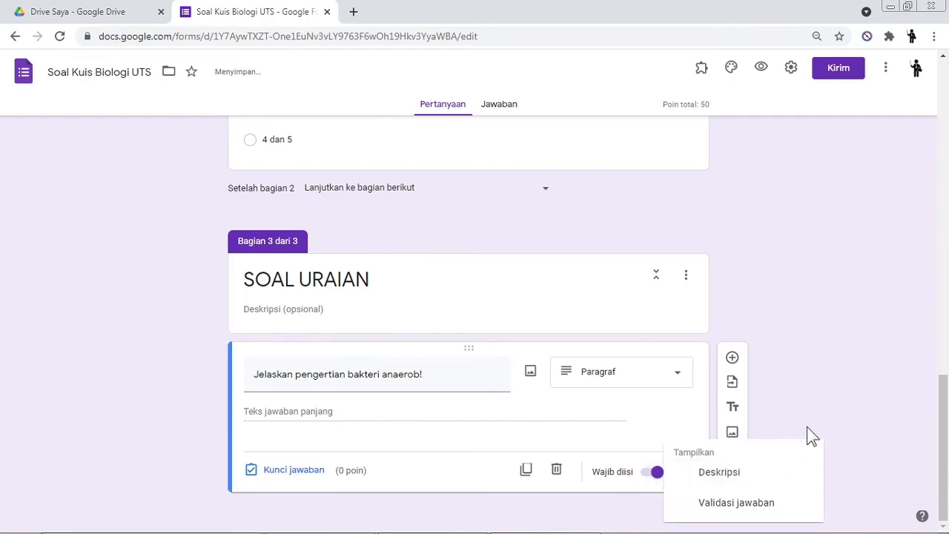
pyautogui.click(832, 395)
pyautogui.click(689, 474)
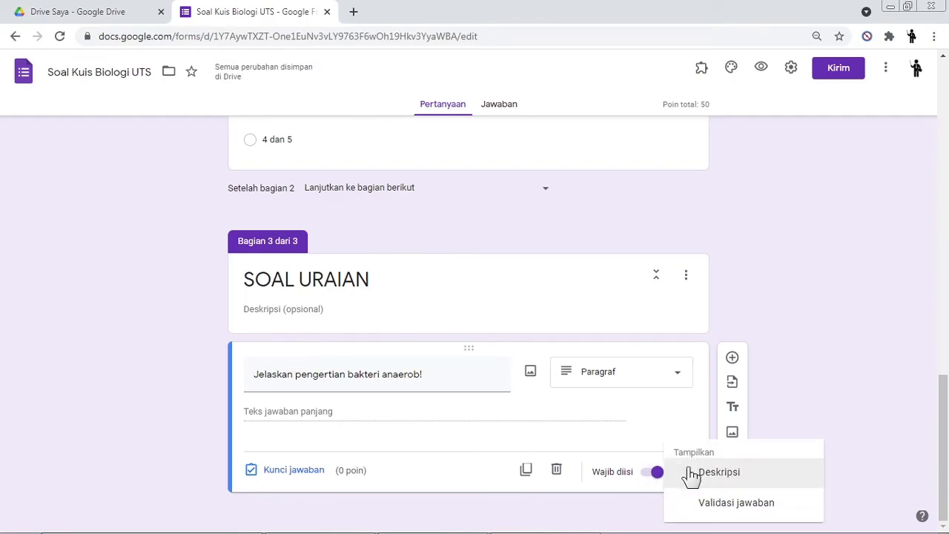
pyautogui.click(812, 371)
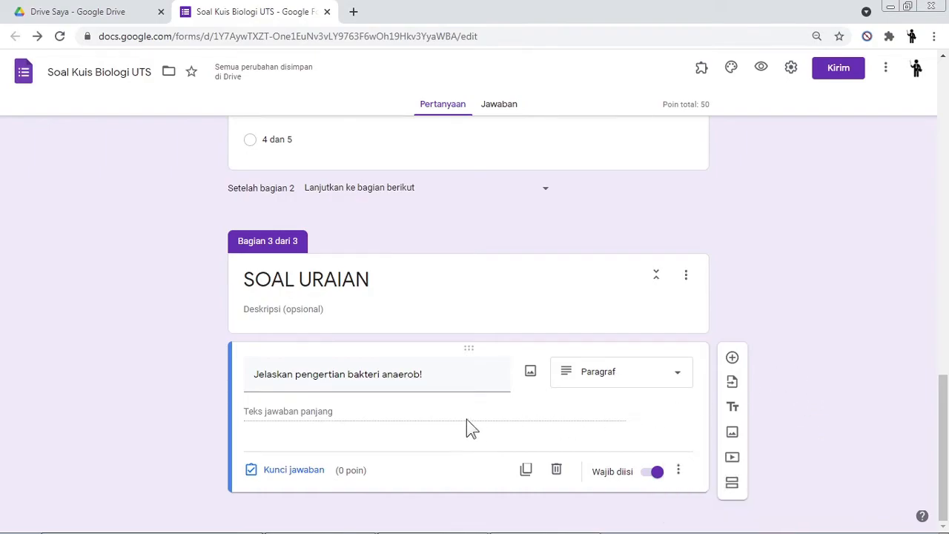
# Step: Assign 50 points to the essay question in its answer key
pyautogui.click(305, 472)
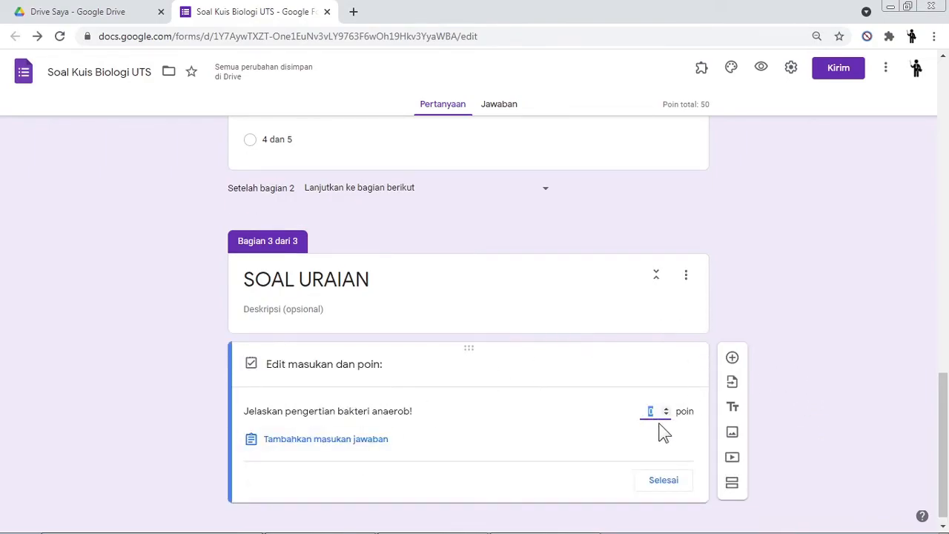
pyautogui.write('50')
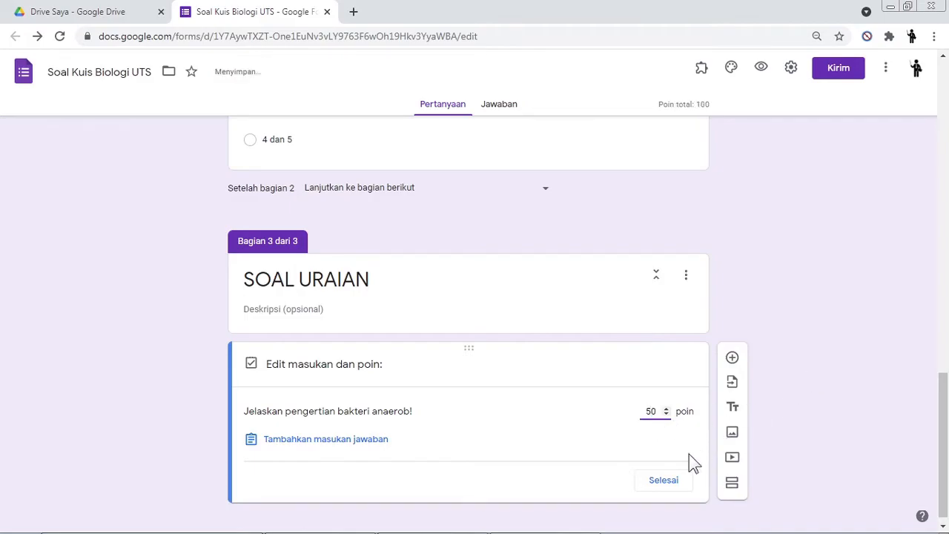
pyautogui.click(664, 481)
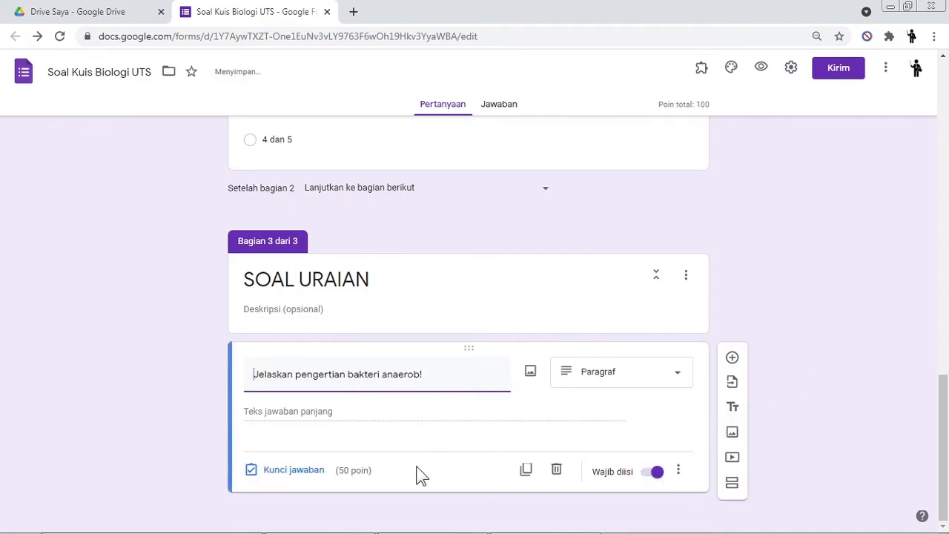
# Step: Add the answer feedback "bakteri anaerob adalah bakteri yang tidak memerlukan oksigen dalam hidupnya." to the essay question and finish its answer key
pyautogui.click(306, 472)
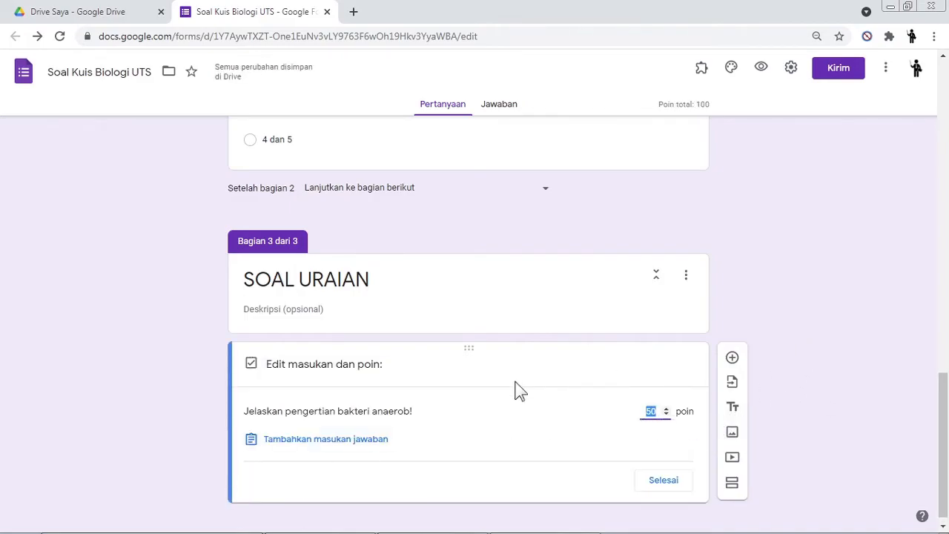
pyautogui.click(319, 445)
pyautogui.click(381, 151)
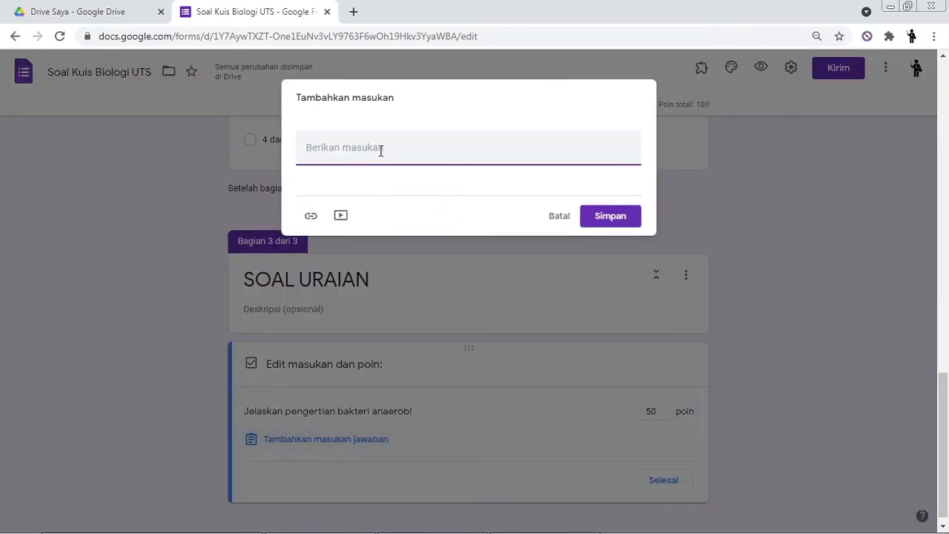
pyautogui.write('bakteri anaerob adalah bakteri yang tidak memerlu')
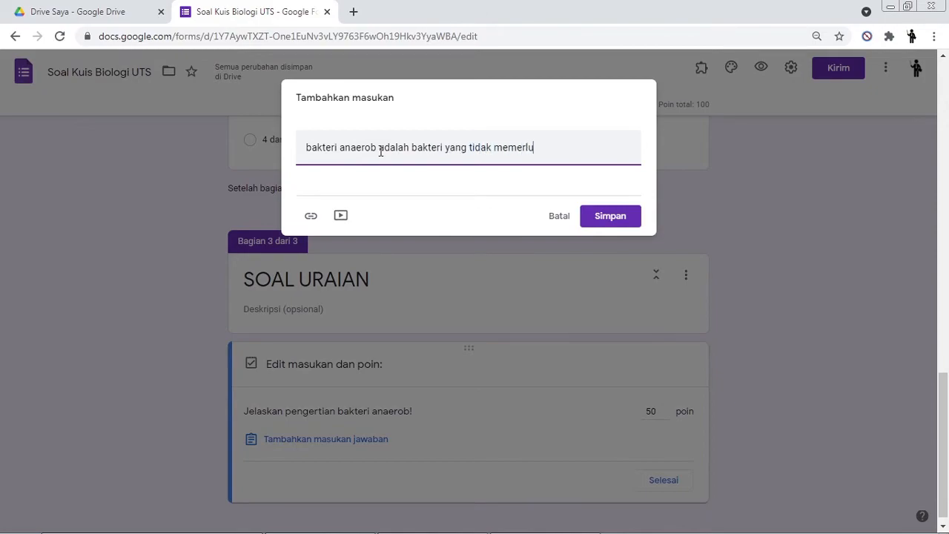
pyautogui.write('kan oksigen dalam hidupnya.')
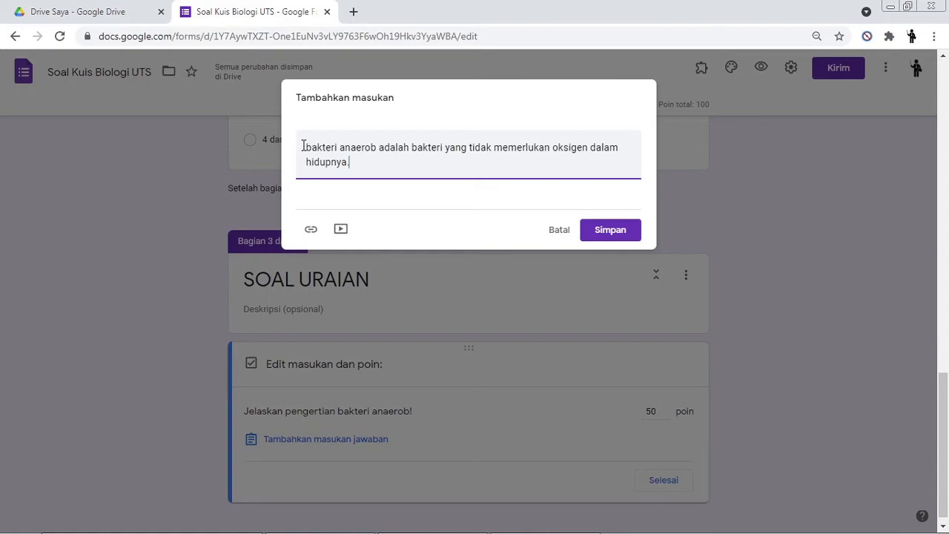
pyautogui.hotkey('ctrl', 'a')
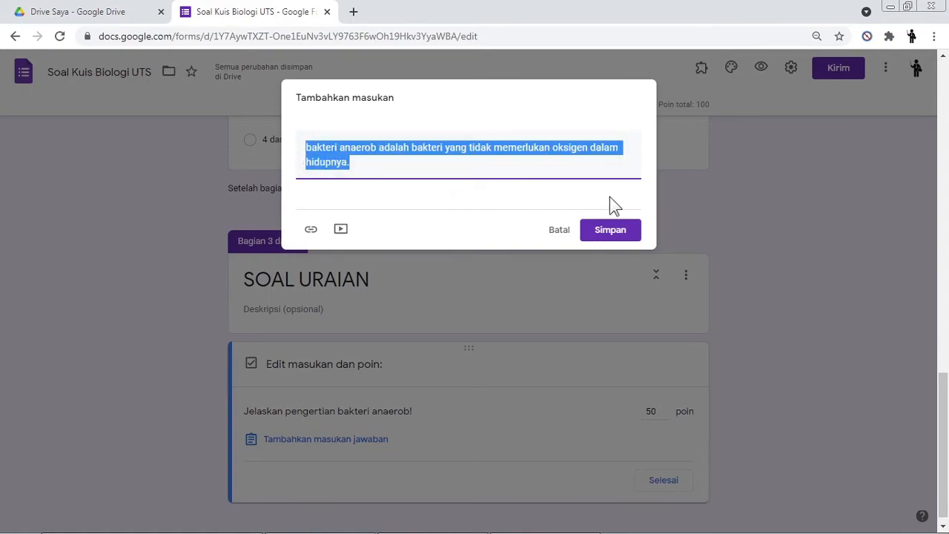
pyautogui.click(620, 236)
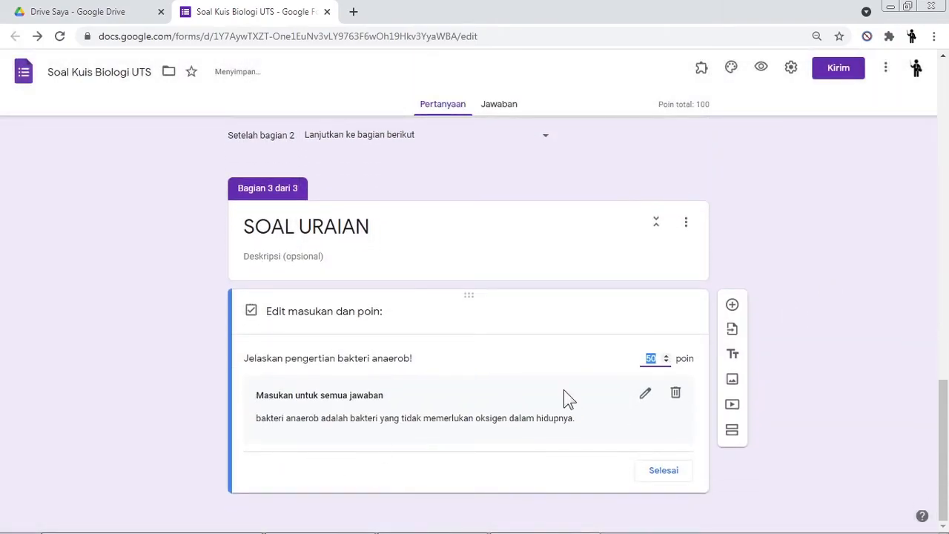
pyautogui.click(375, 418)
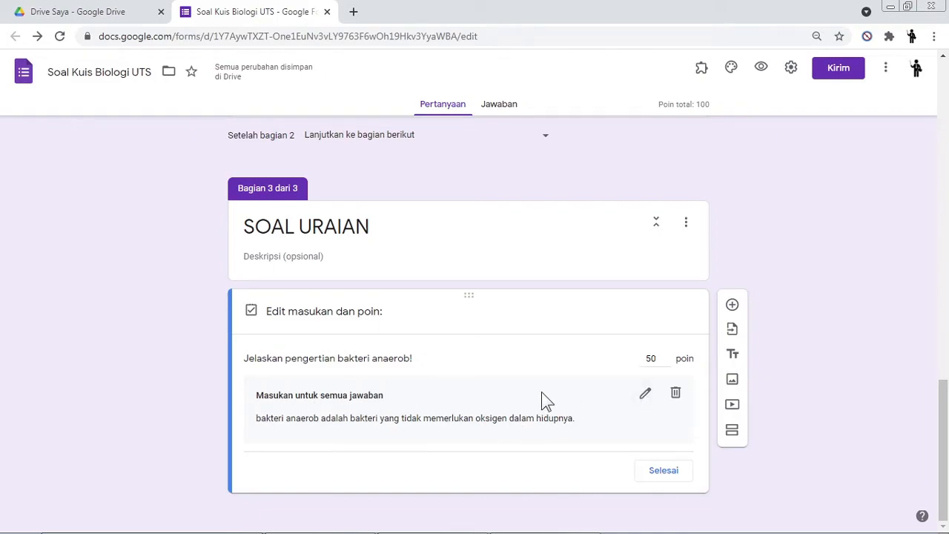
pyautogui.click(663, 469)
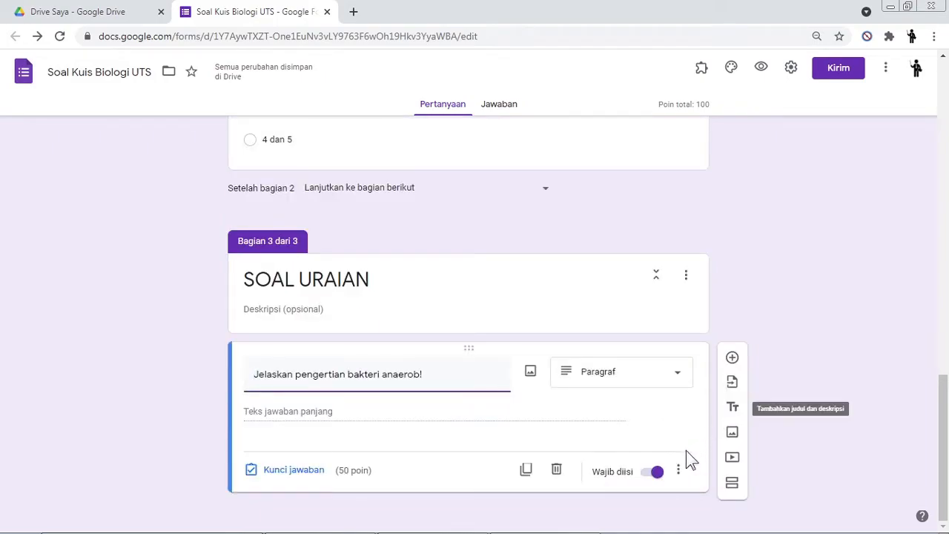
pyautogui.click(678, 470)
pyautogui.click(839, 327)
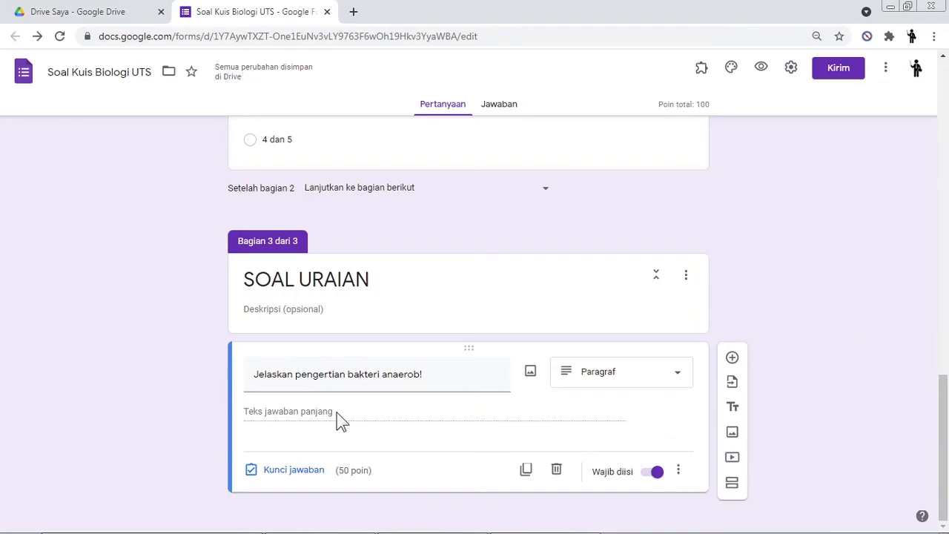
# Step: Open the biology quiz in preview to test it as a respondent
pyautogui.scroll(3, 620, 324)
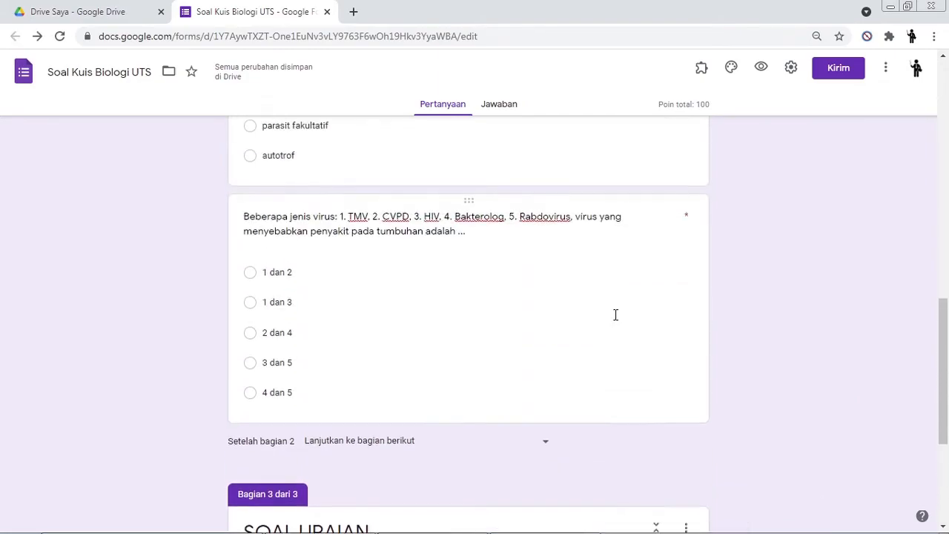
pyautogui.scroll(2, 544, 428)
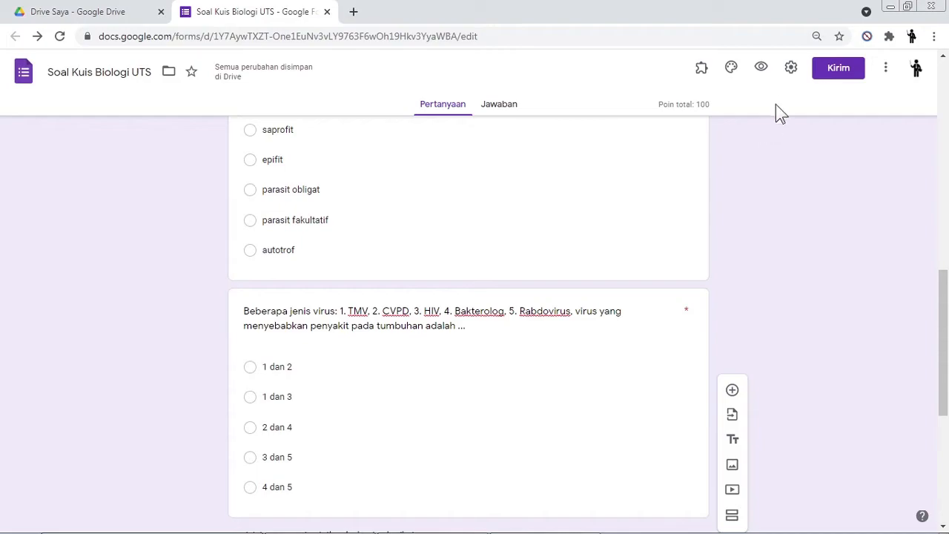
pyautogui.click(761, 68)
# Step: Fill in the identity section with a student's name, class X IPA 2 and attendance number 23, and continue to the multiple-choice section
pyautogui.click(369, 201)
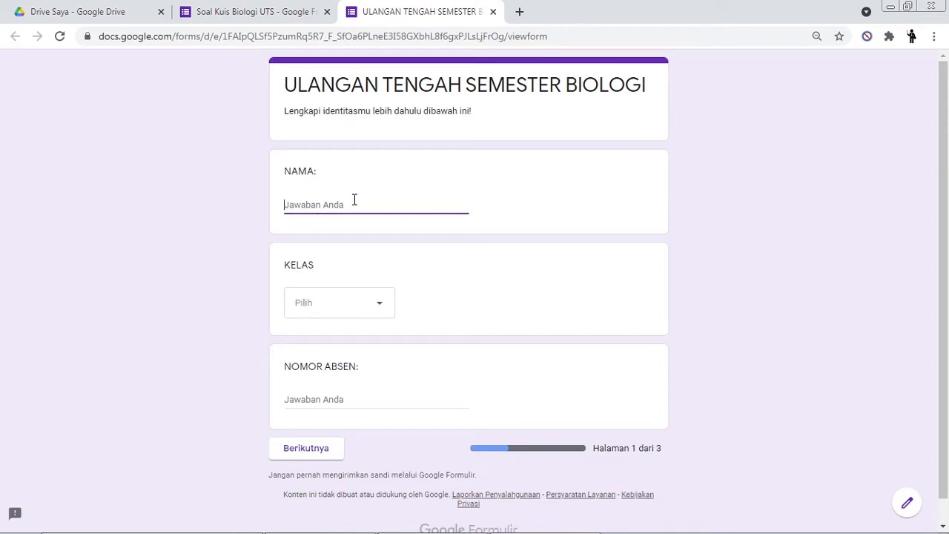
pyautogui.write('adi')
pyautogui.click(386, 311)
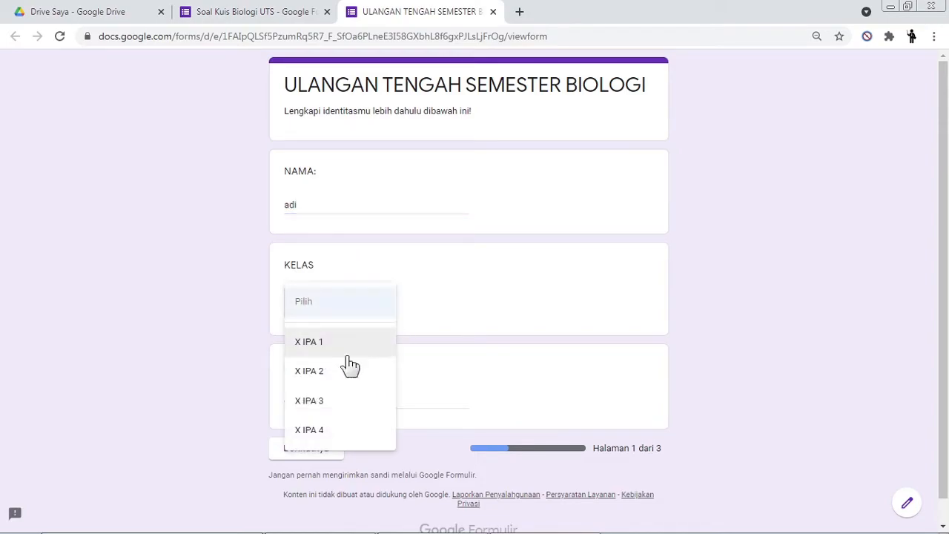
pyautogui.click(319, 374)
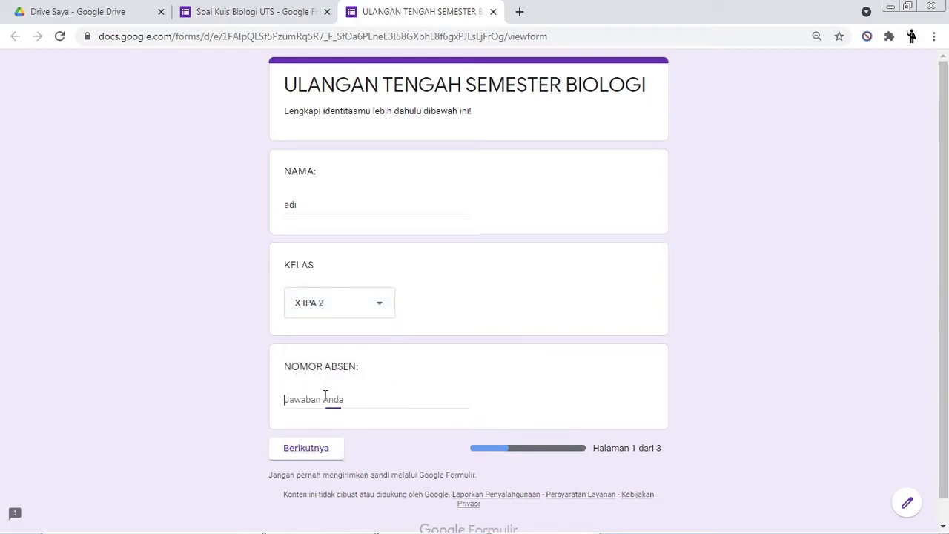
pyautogui.write('23')
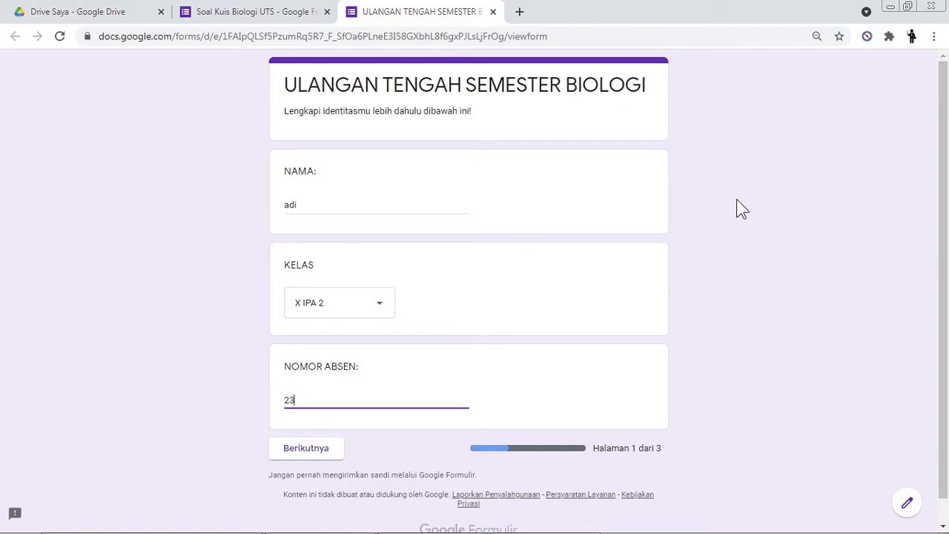
pyautogui.scroll(-1, 388, 371)
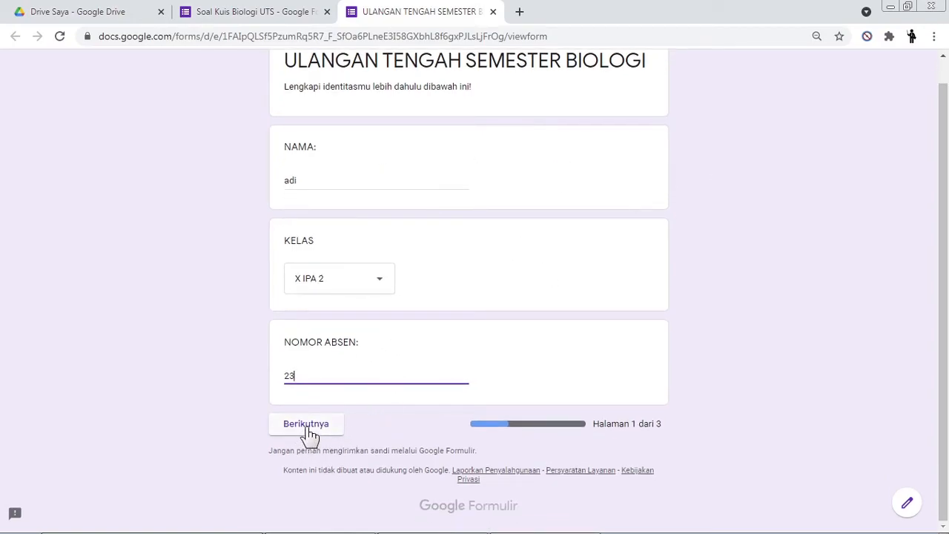
pyautogui.scroll(1, 530, 176)
pyautogui.scroll(-1, 400, 441)
pyautogui.click(311, 424)
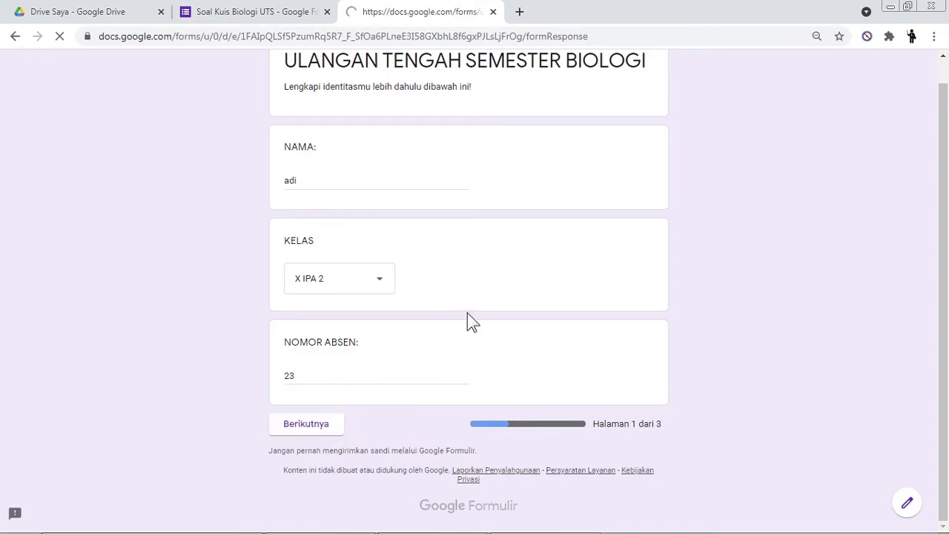
# Step: Answer "1 dan 2" to the plant-disease virus question and "saprofit" to the virus way-of-life question, and continue to the essay section
pyautogui.scroll(-2, 452, 264)
pyautogui.scroll(2, 379, 196)
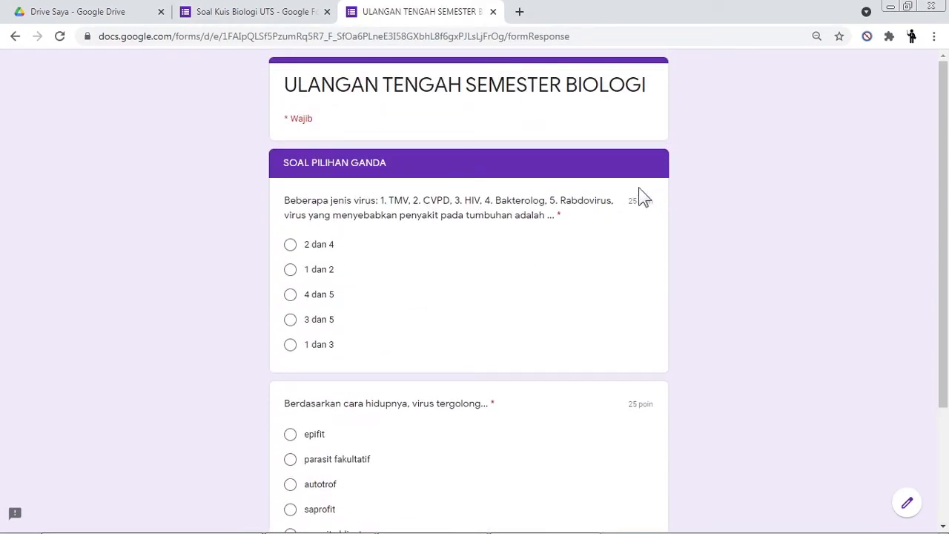
pyautogui.click(290, 270)
pyautogui.scroll(-2, 349, 371)
pyautogui.click(292, 371)
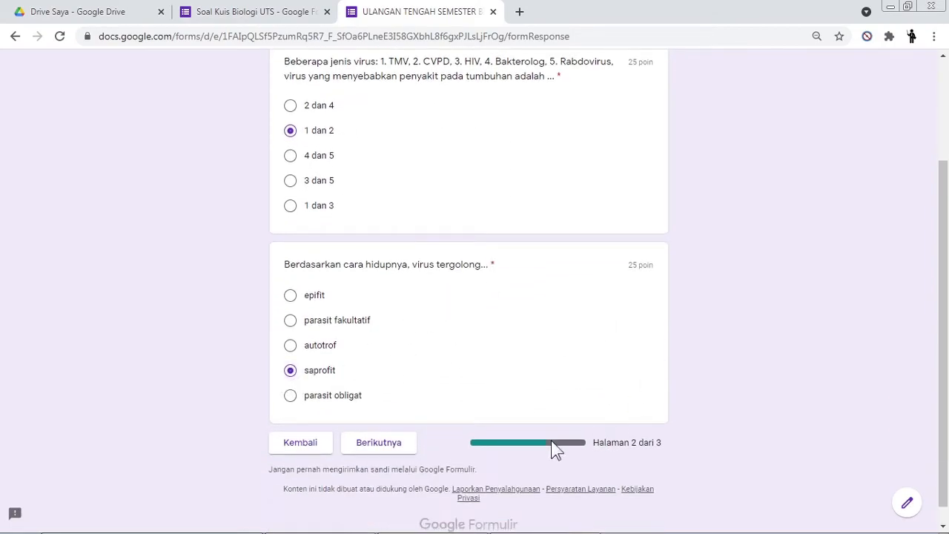
pyautogui.scroll(-1, 505, 334)
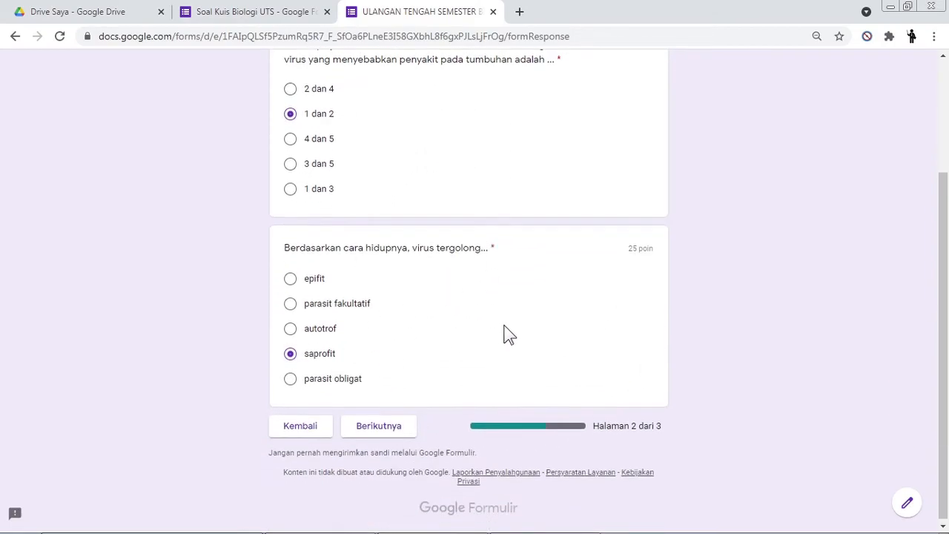
pyautogui.click(385, 432)
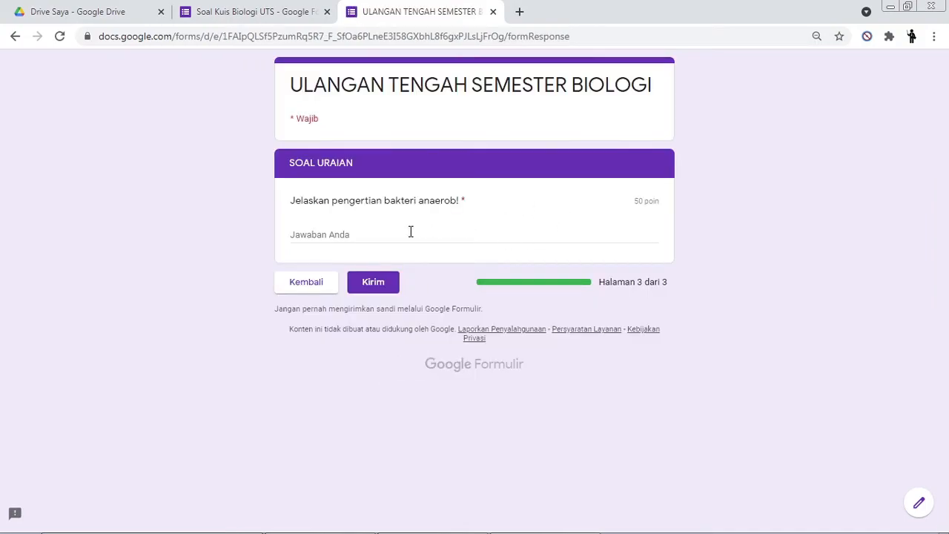
# Step: Answer the essay question with "bakteri yang memerlukan oksigen untuk bernafas" and submit the response
pyautogui.click(338, 241)
pyautogui.write('bakte')
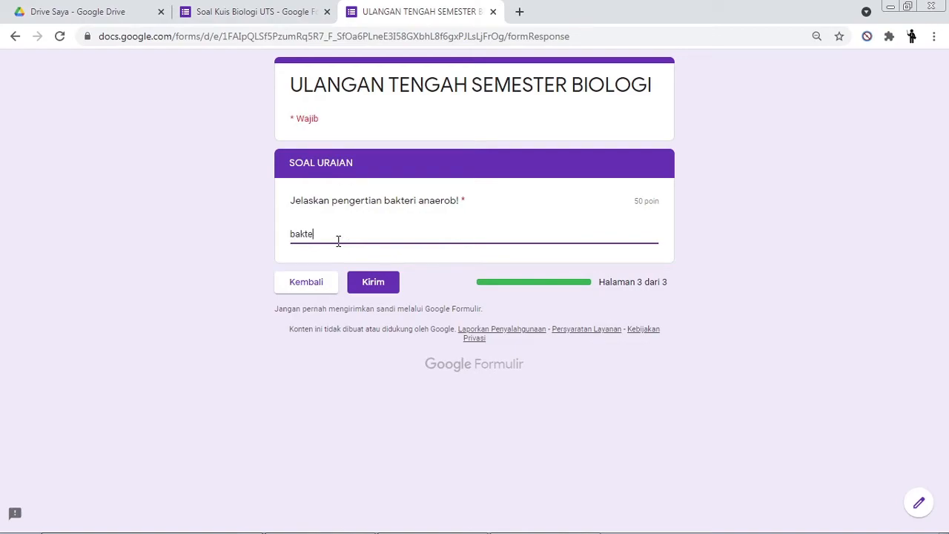
pyautogui.write('ukan')
pyautogui.write(' okdi')
pyautogui.write('gen untuk bernafas')
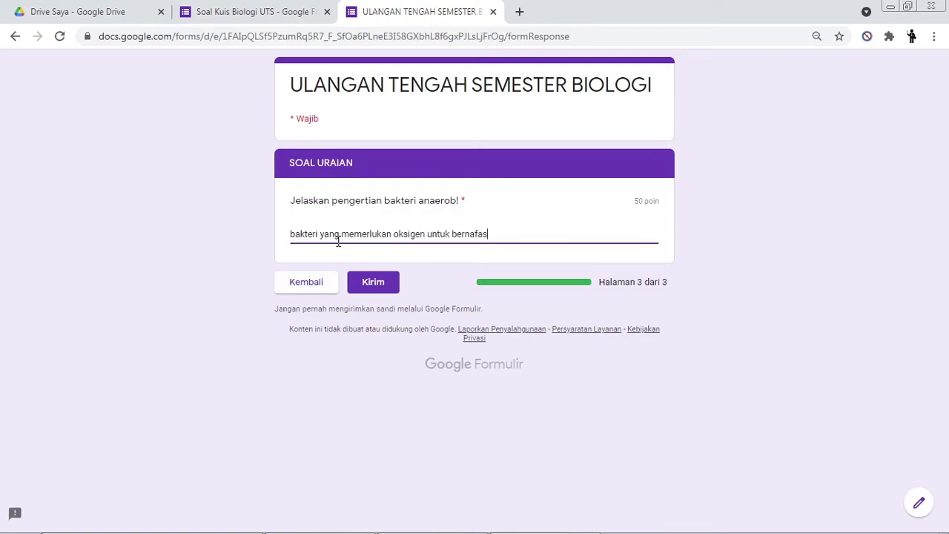
pyautogui.click(382, 286)
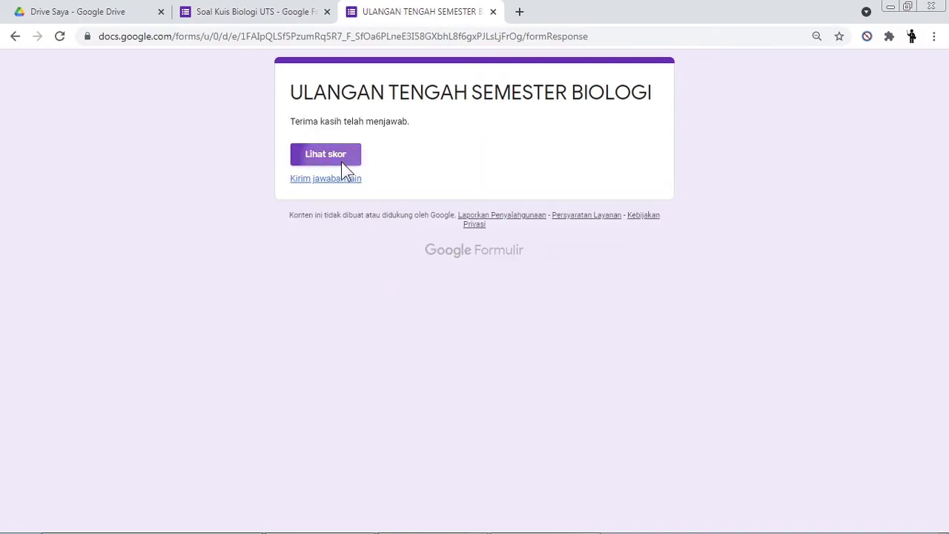
# Step: View the submitted response's score and examine the marking and feedback of each question
pyautogui.click(326, 156)
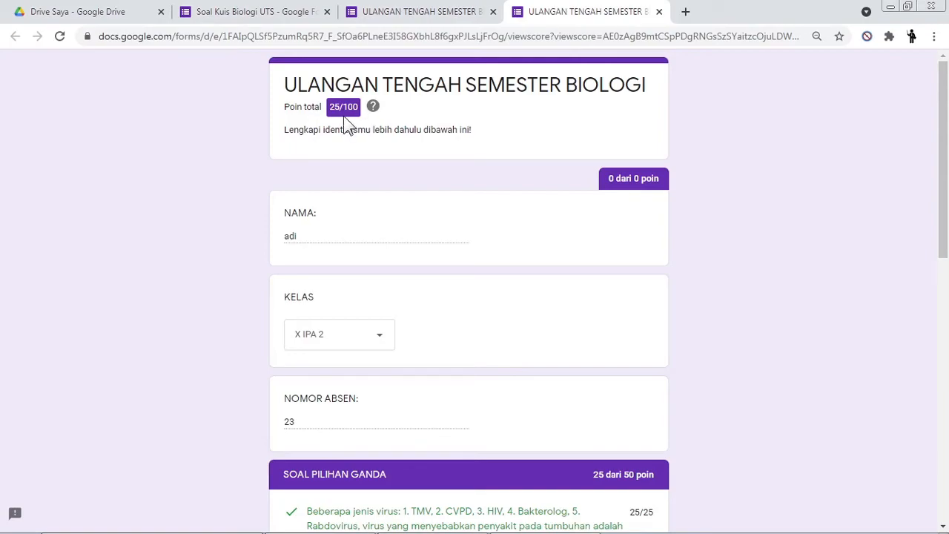
pyautogui.click(454, 14)
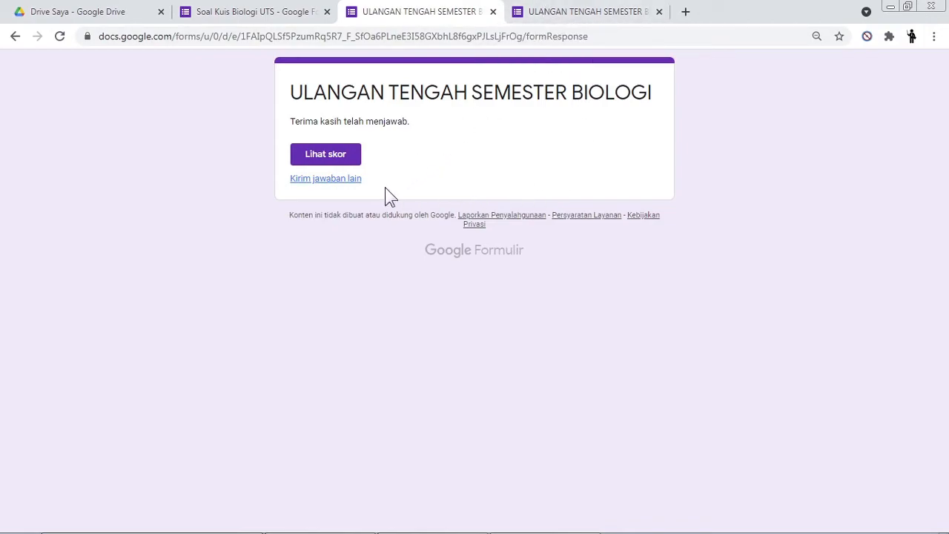
pyautogui.click(566, 11)
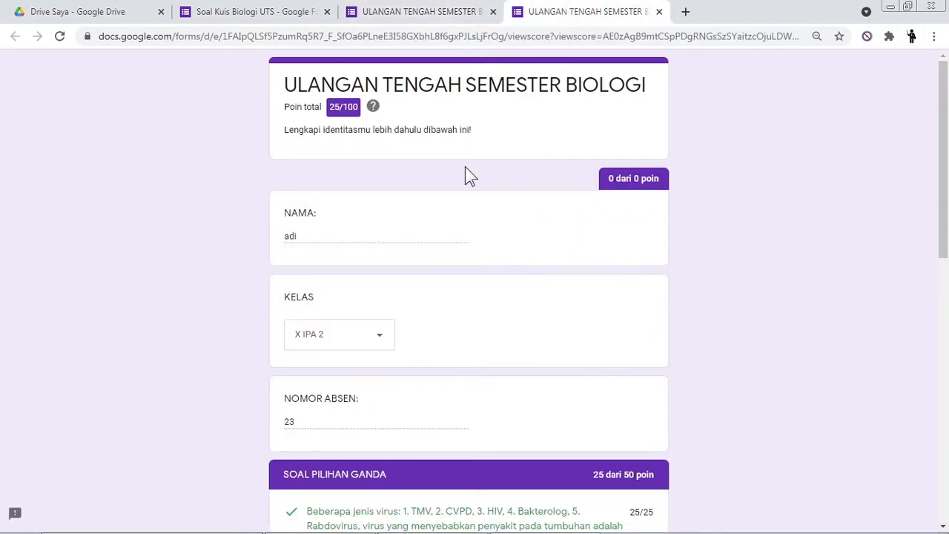
pyautogui.scroll(-5, 485, 100)
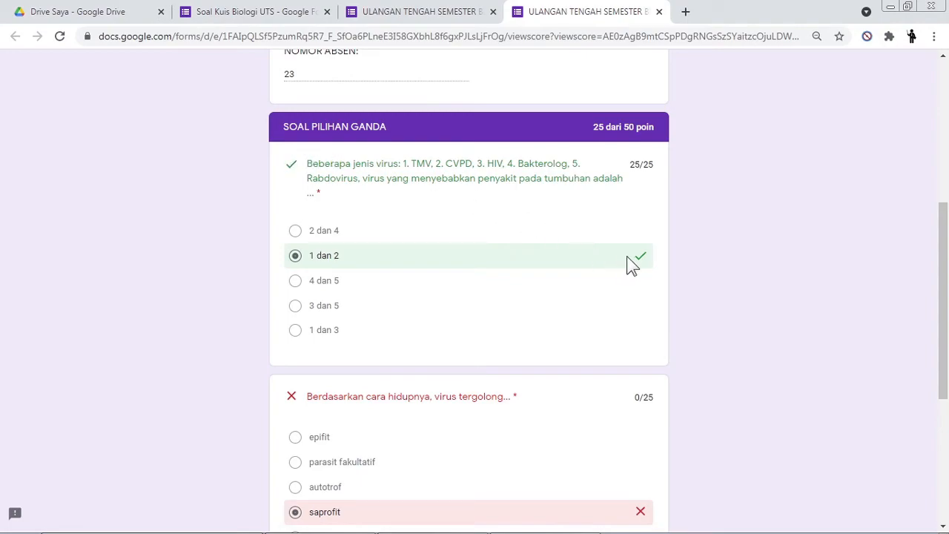
pyautogui.scroll(-4, 562, 289)
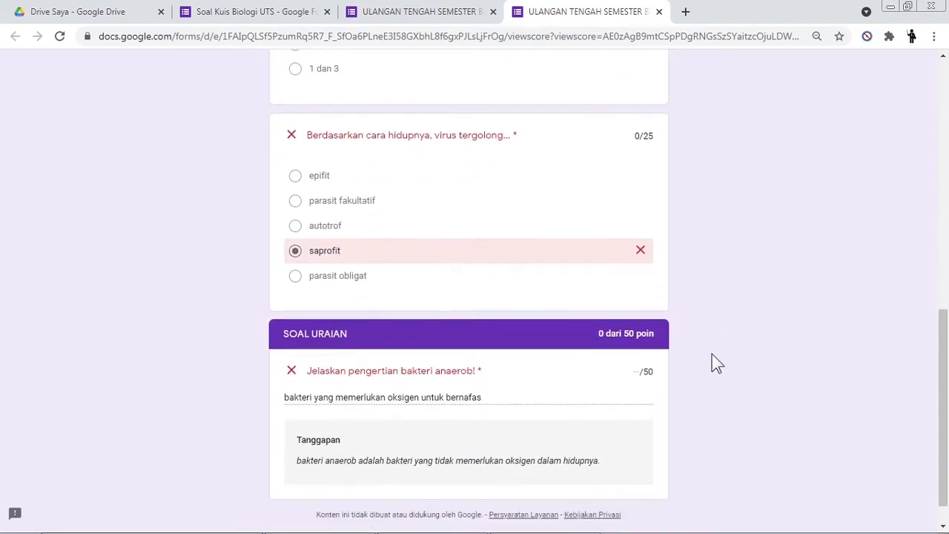
pyautogui.scroll(-1, 712, 353)
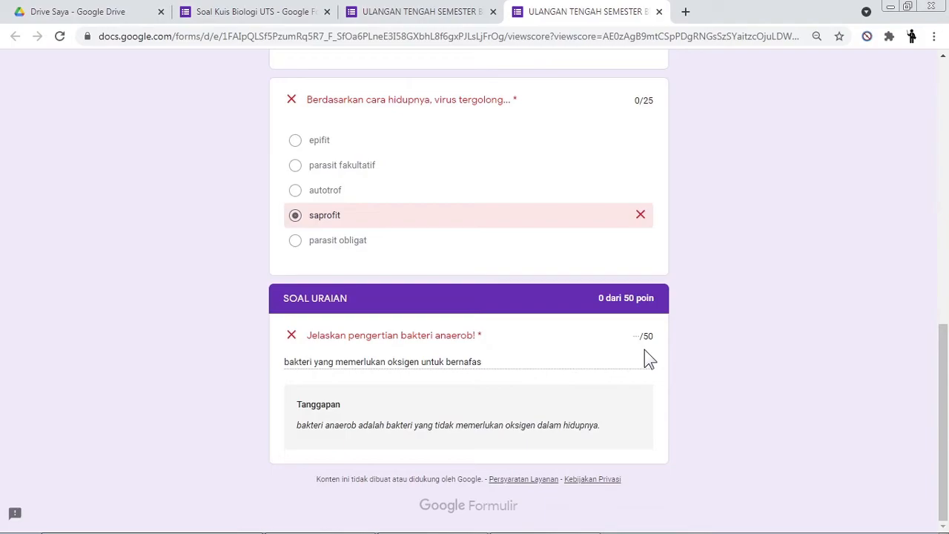
pyautogui.scroll(4, 645, 358)
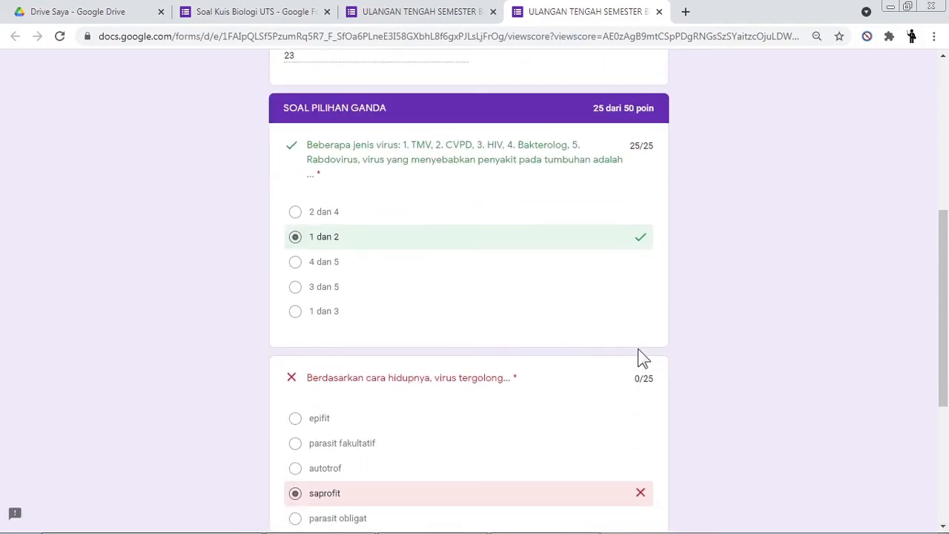
# Step: Start another response, fill in attendance number 12, a student's name and class X IPA 1, and continue to the multiple-choice section
pyautogui.click(417, 7)
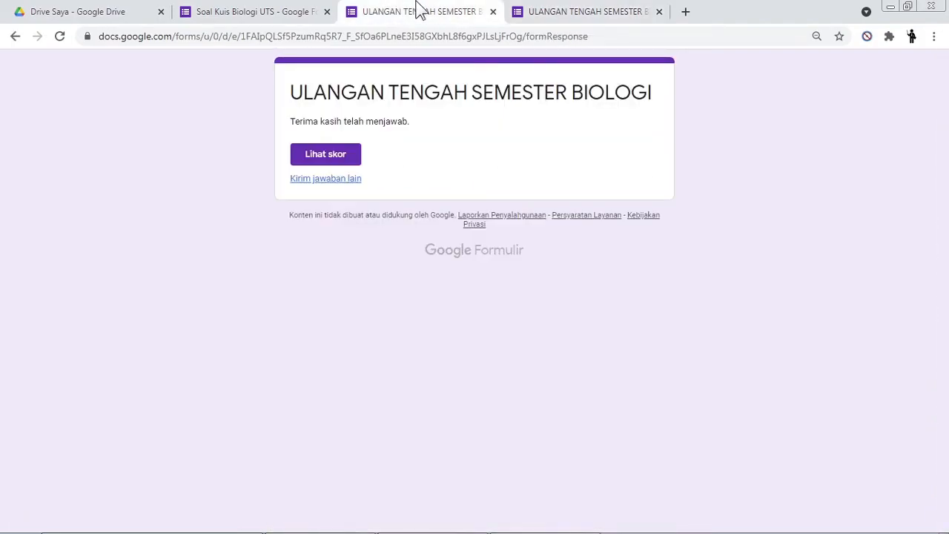
pyautogui.click(335, 182)
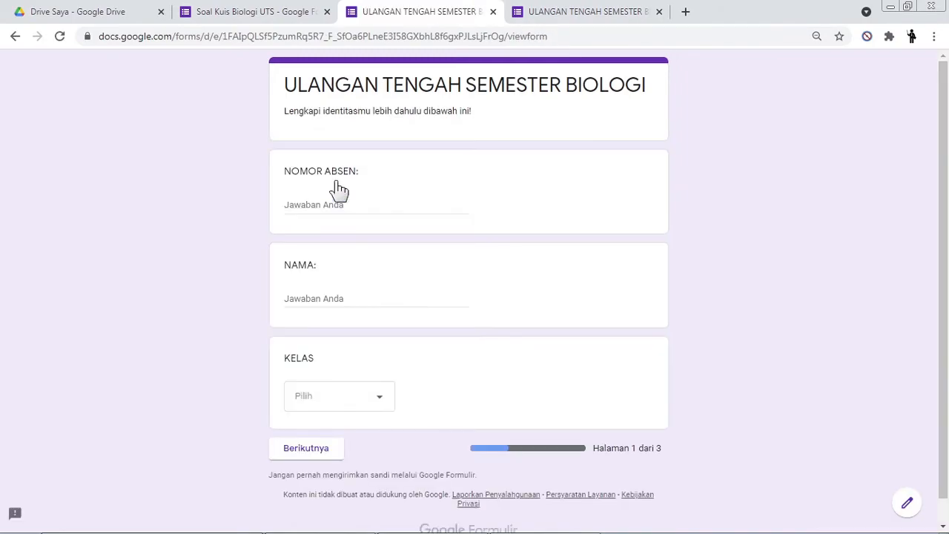
pyautogui.click(354, 204)
pyautogui.write('bayu')
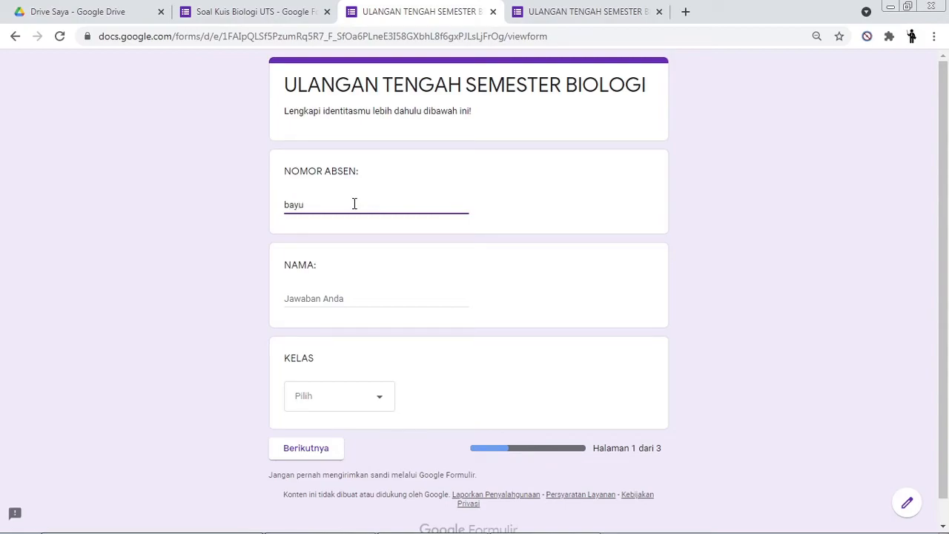
pyautogui.doubleClick(281, 204)
pyautogui.write('12')
pyautogui.click(327, 298)
pyautogui.write('andi')
pyautogui.click(339, 396)
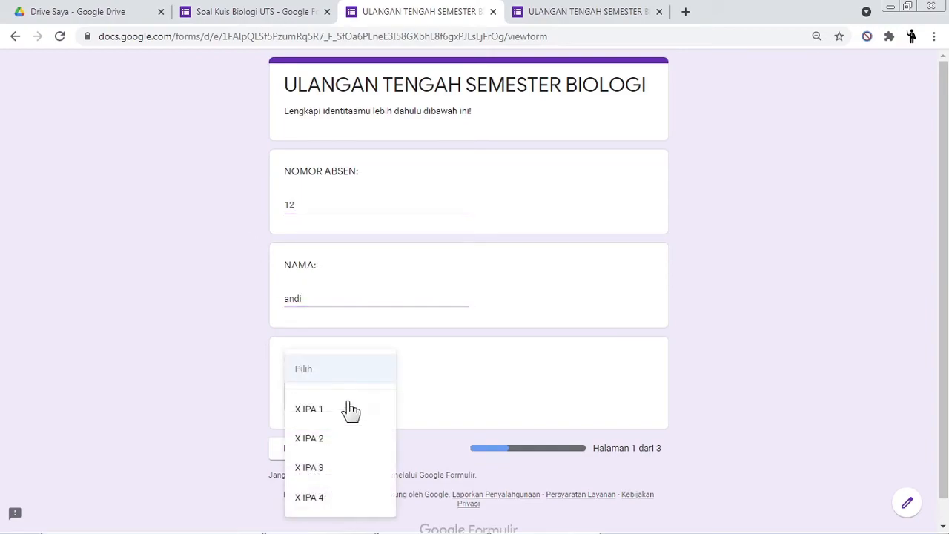
pyautogui.click(334, 409)
pyautogui.click(308, 451)
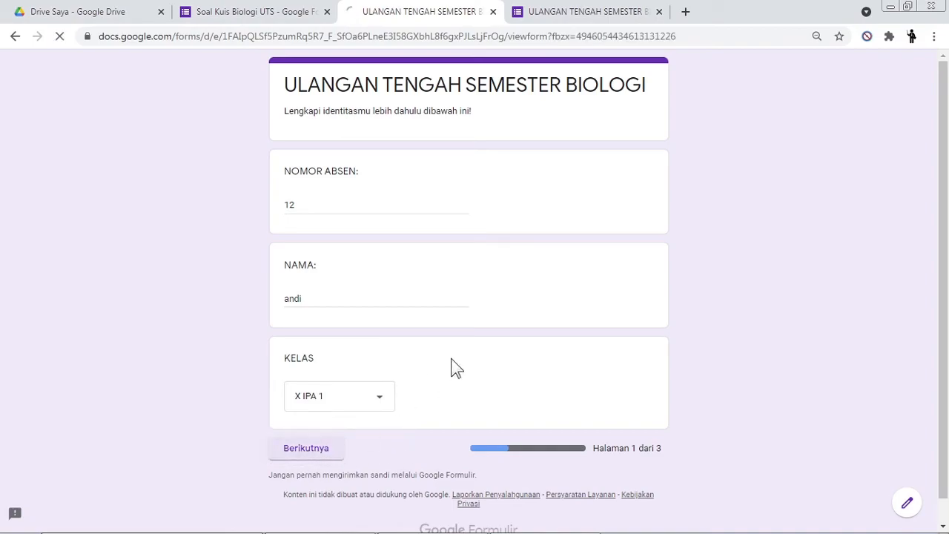
# Step: Answer "autotrof" to the virus way-of-life question and "1 dan 2" to the plant-disease virus question, and continue to the essay section
pyautogui.click(312, 232)
pyautogui.scroll(-2, 383, 238)
pyautogui.scroll(2, 383, 230)
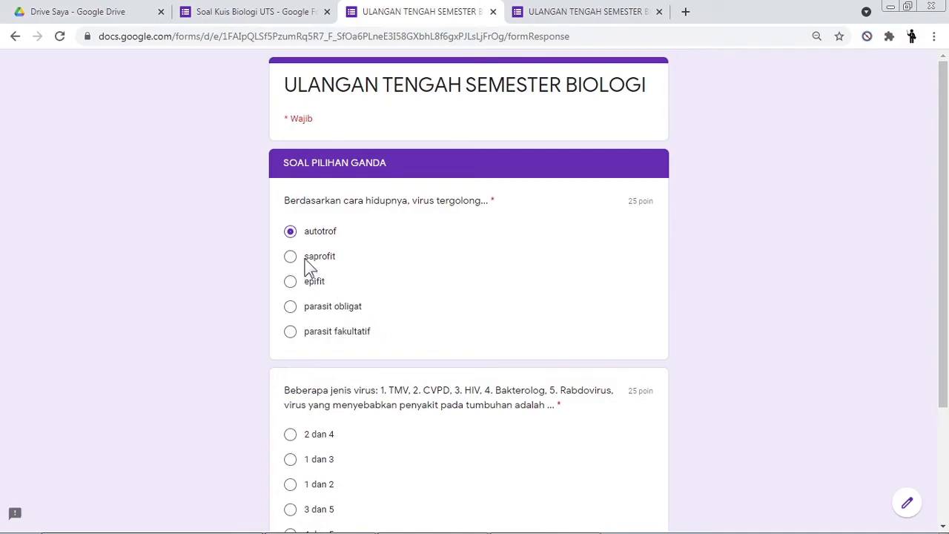
pyautogui.scroll(-2, 363, 287)
pyautogui.click(310, 351)
pyautogui.click(382, 445)
# Step: Answer the essay question with "bakteri yang tidak memerlukan oksigen untuk hidup" and submit the second response
pyautogui.click(363, 229)
pyautogui.write('bakteri yang tidak memerlukan oksid')
pyautogui.write('en untuk')
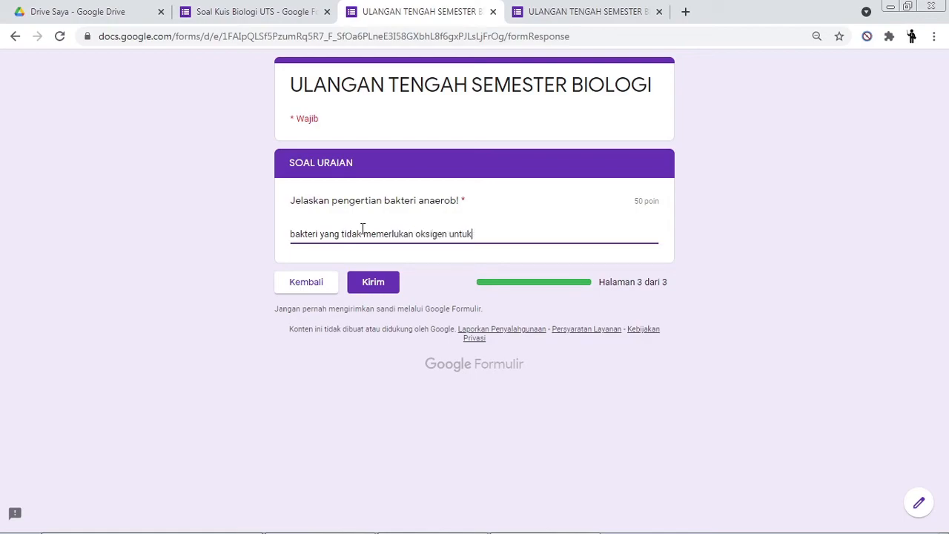
pyautogui.click(378, 283)
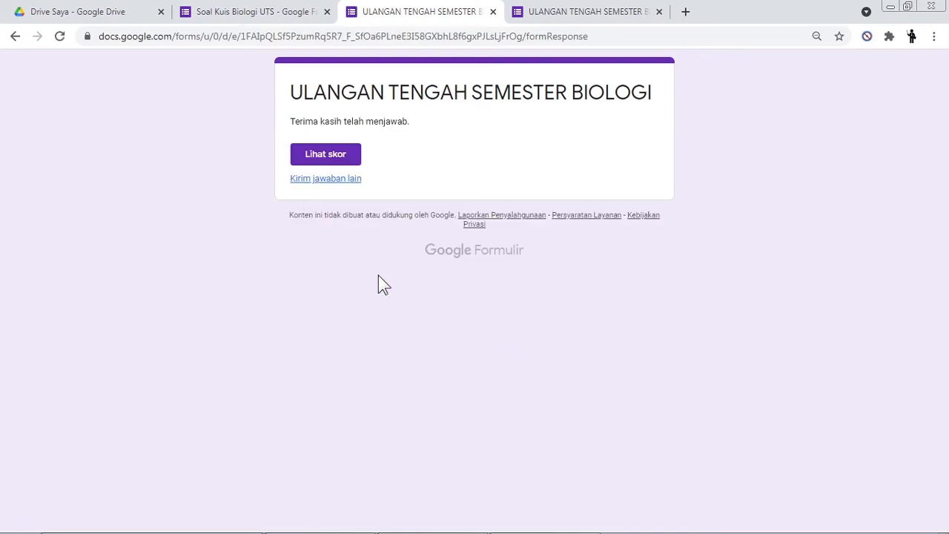
# Step: View the second response's score and compare the essay answer with the feedback under Tanggapan
pyautogui.click(333, 154)
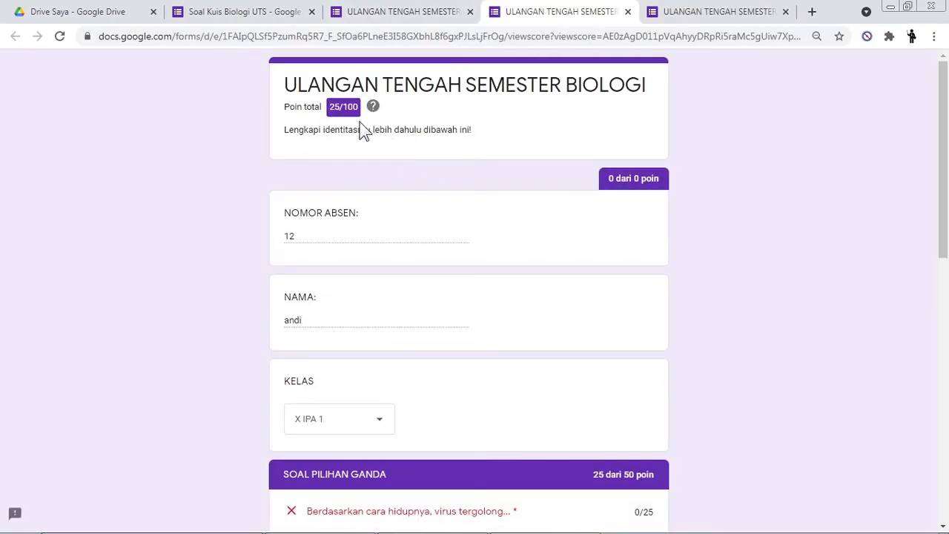
pyautogui.scroll(-8, 420, 156)
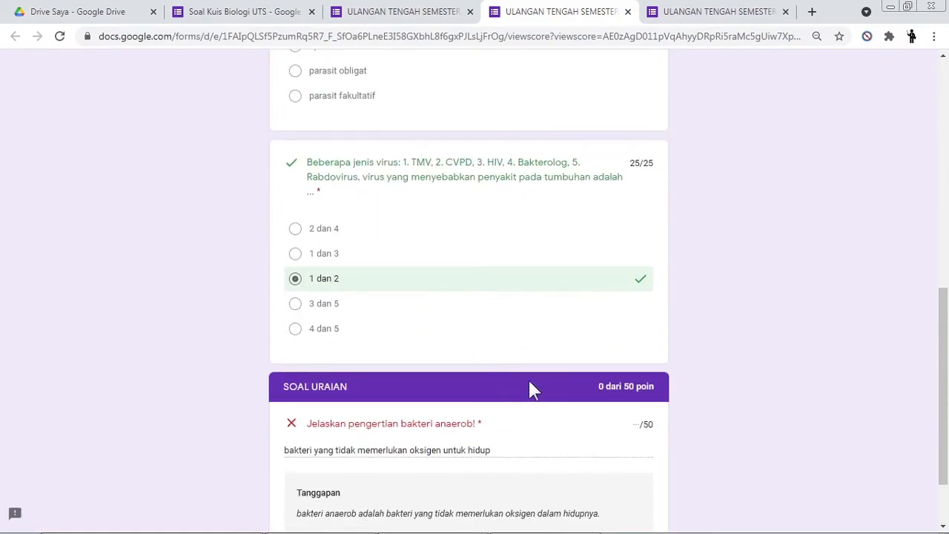
pyautogui.scroll(-3, 532, 381)
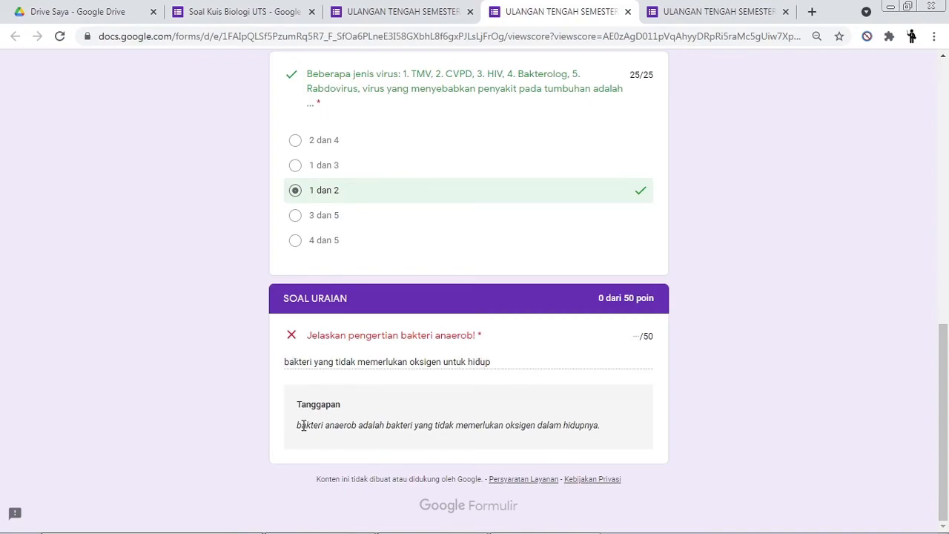
pyautogui.moveTo(298, 426); pyautogui.dragTo(638, 432)
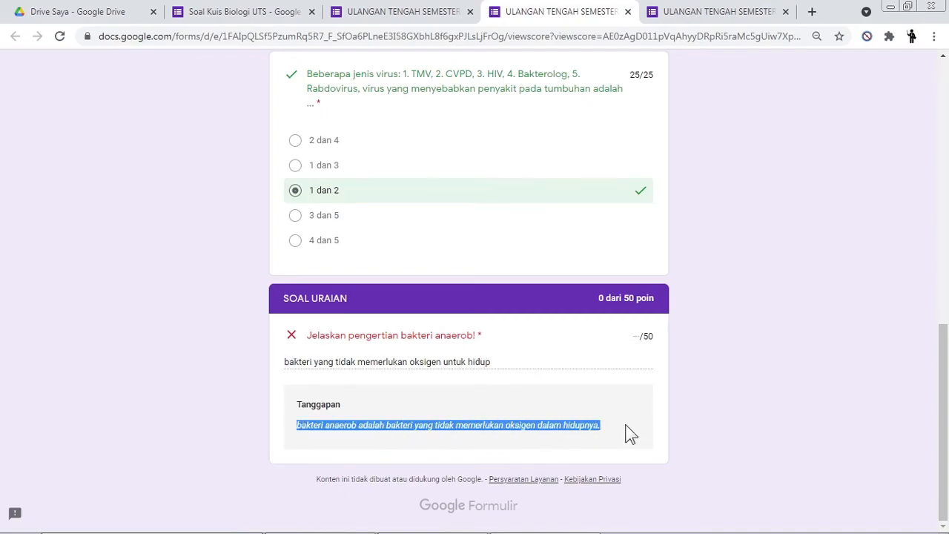
pyautogui.scroll(9, 376, 454)
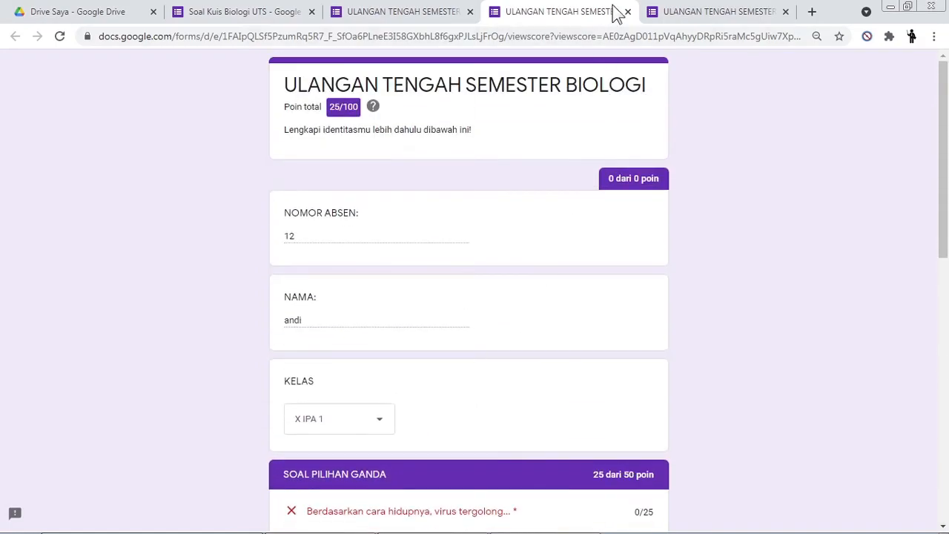
# Step: Close the three respondent pages of the quiz and return to the form editor
pyautogui.click(627, 13)
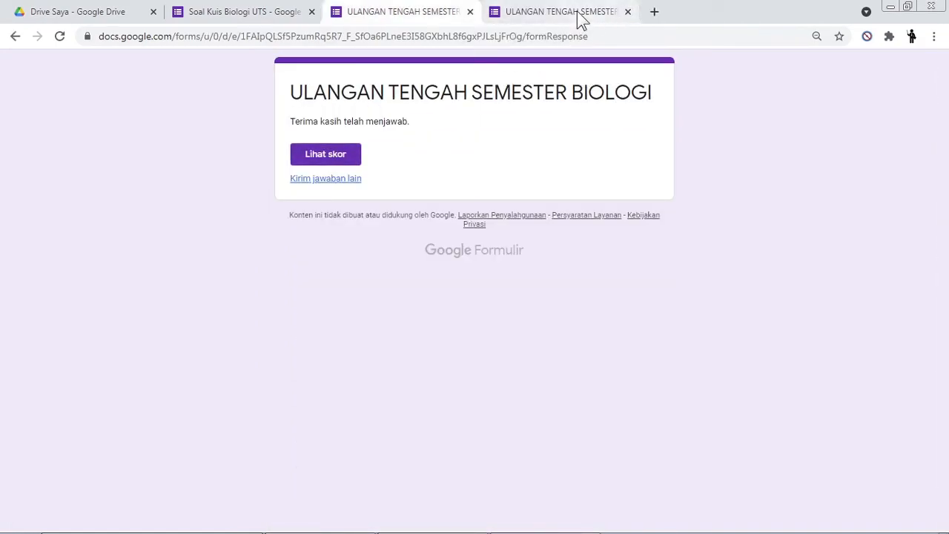
pyautogui.click(470, 12)
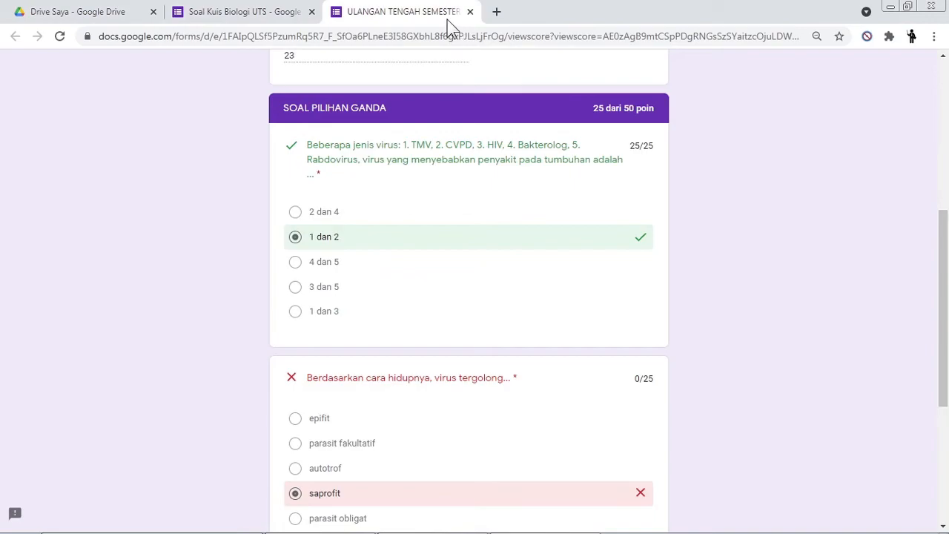
pyautogui.click(470, 13)
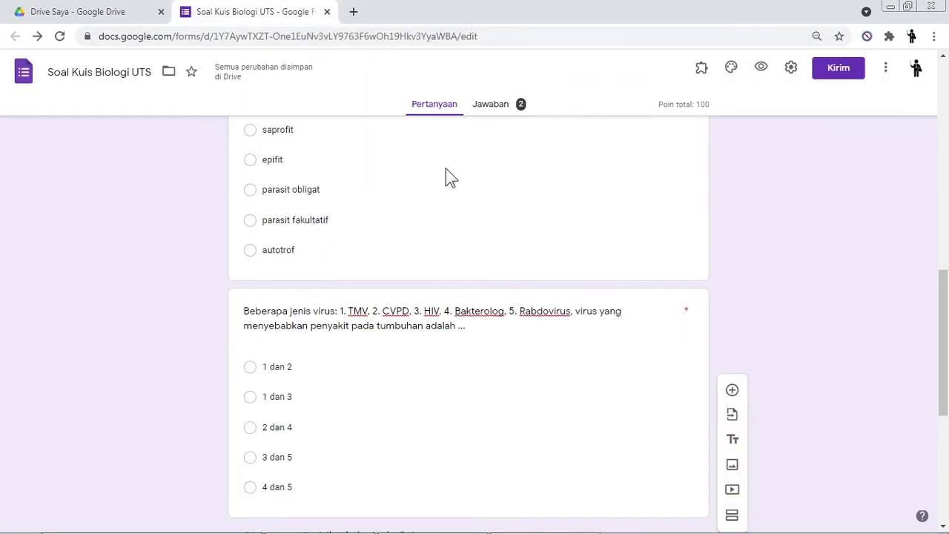
# Step: Review the form's identity, SOAL PILIHAN GANDA and SOAL URAIAN sections with their titles and questions
pyautogui.scroll(15, 819, 286)
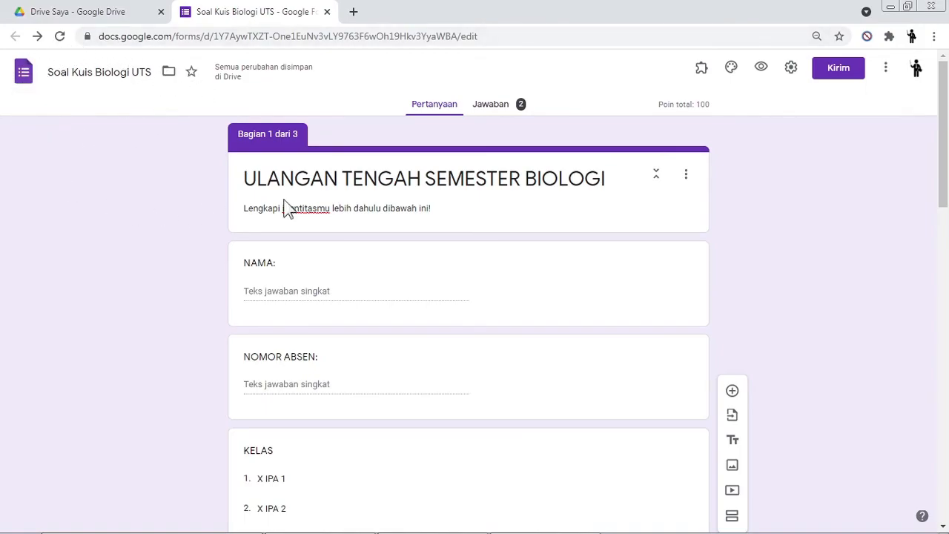
pyautogui.scroll(-3, 758, 259)
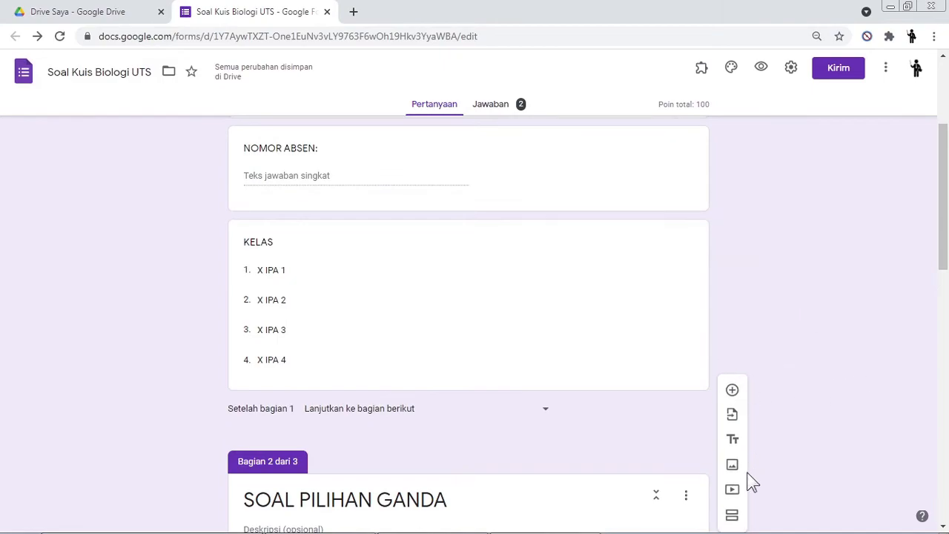
pyautogui.scroll(3, 468, 252)
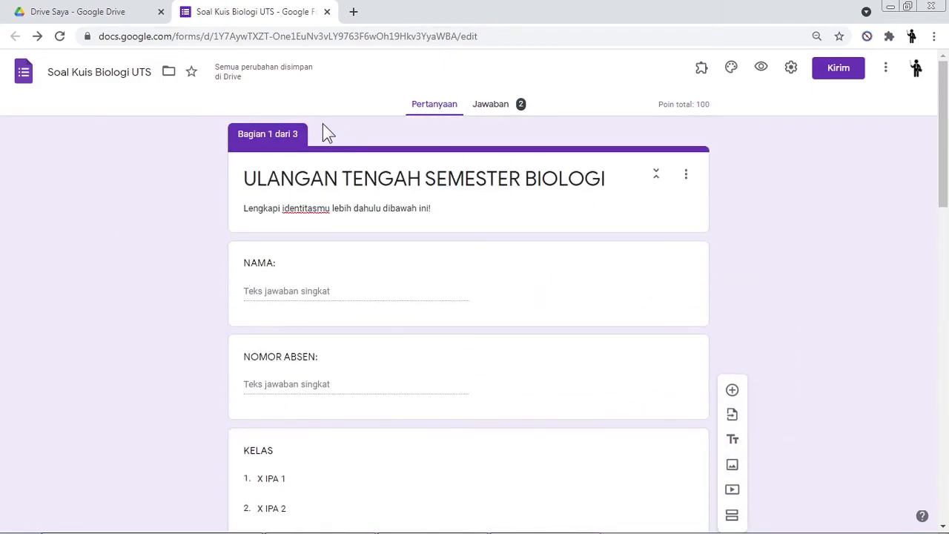
pyautogui.scroll(-5, 382, 178)
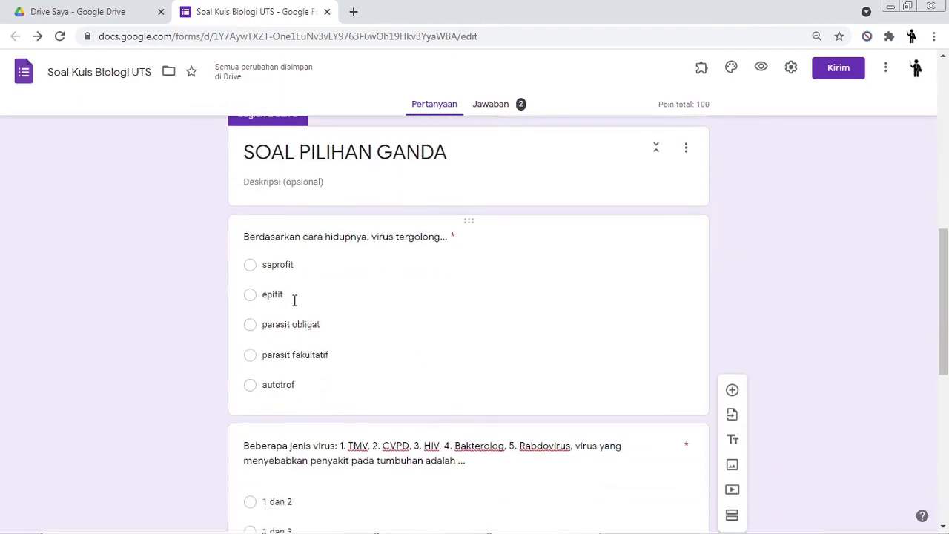
pyautogui.scroll(1, 340, 176)
pyautogui.scroll(-5, 458, 329)
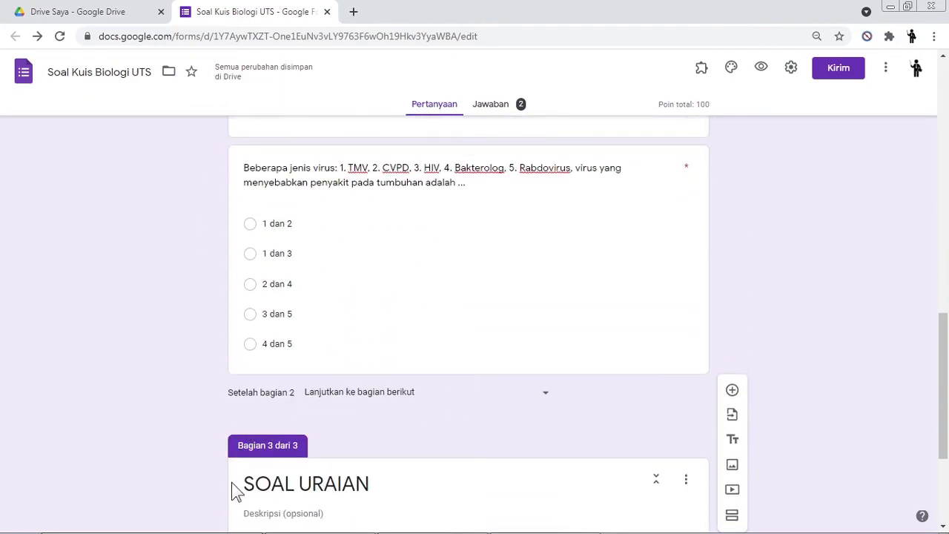
pyautogui.scroll(5, 491, 307)
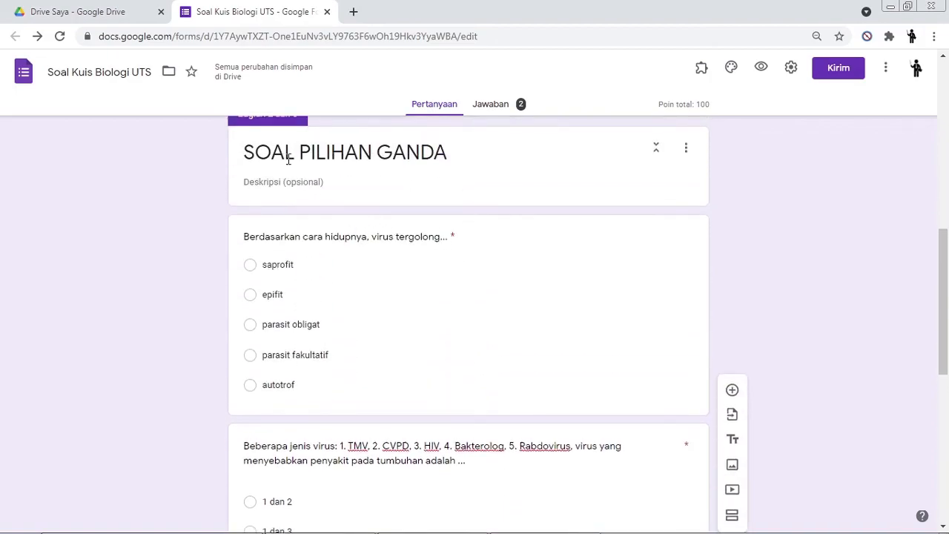
pyautogui.scroll(-5, 307, 198)
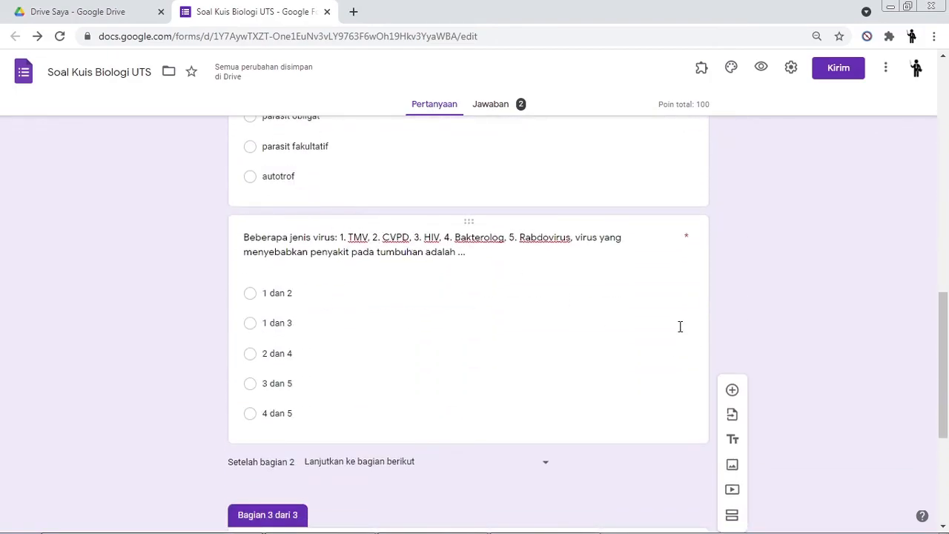
pyautogui.scroll(-3, 681, 327)
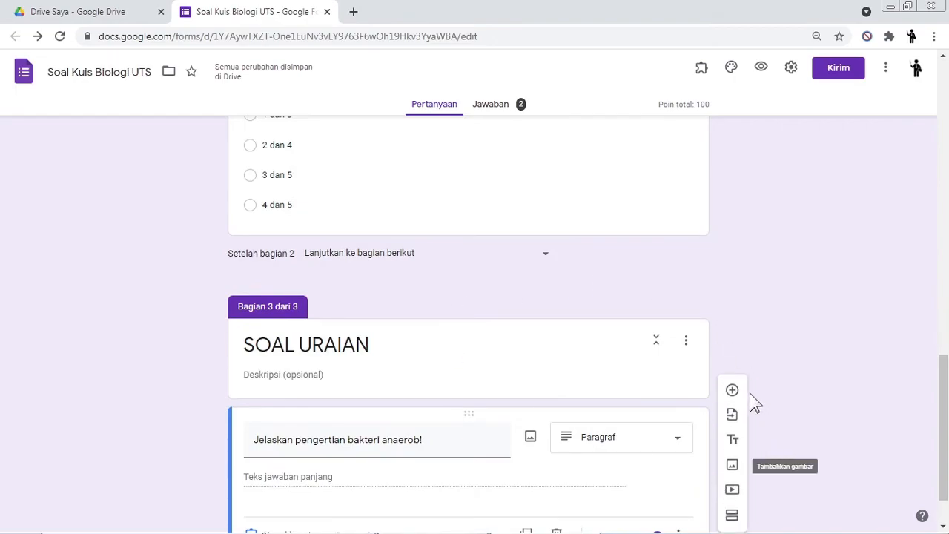
pyautogui.scroll(12, 668, 386)
pyautogui.scroll(4, 593, 369)
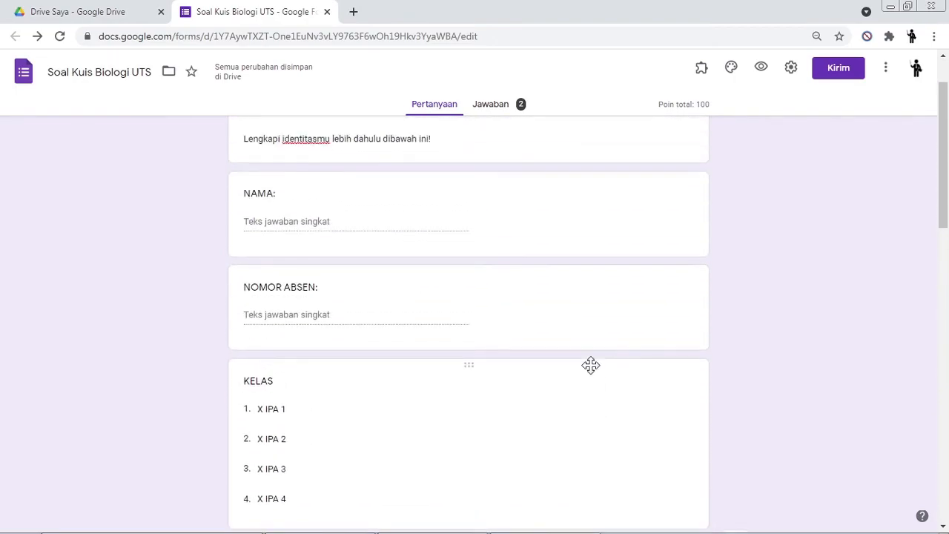
pyautogui.tripleClick(434, 178)
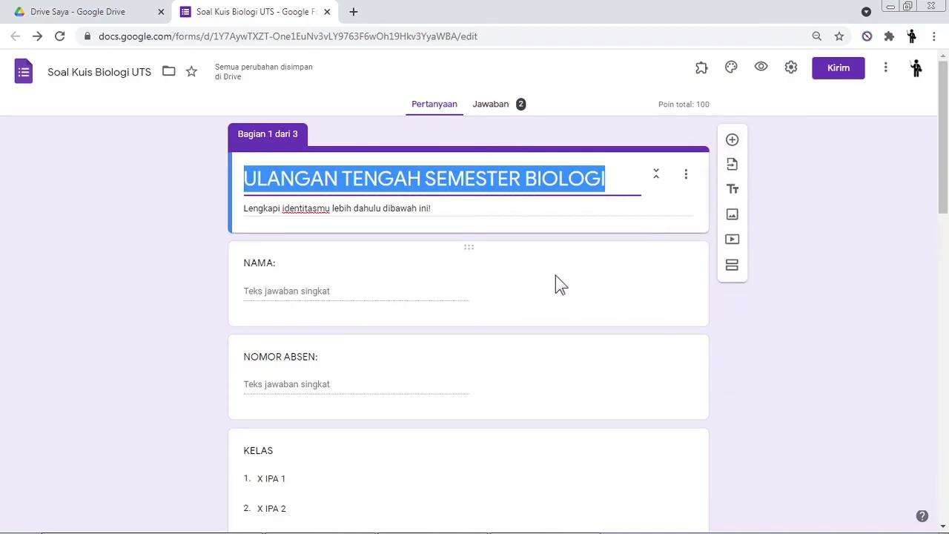
pyautogui.scroll(-5, 557, 284)
pyautogui.scroll(-7, 376, 426)
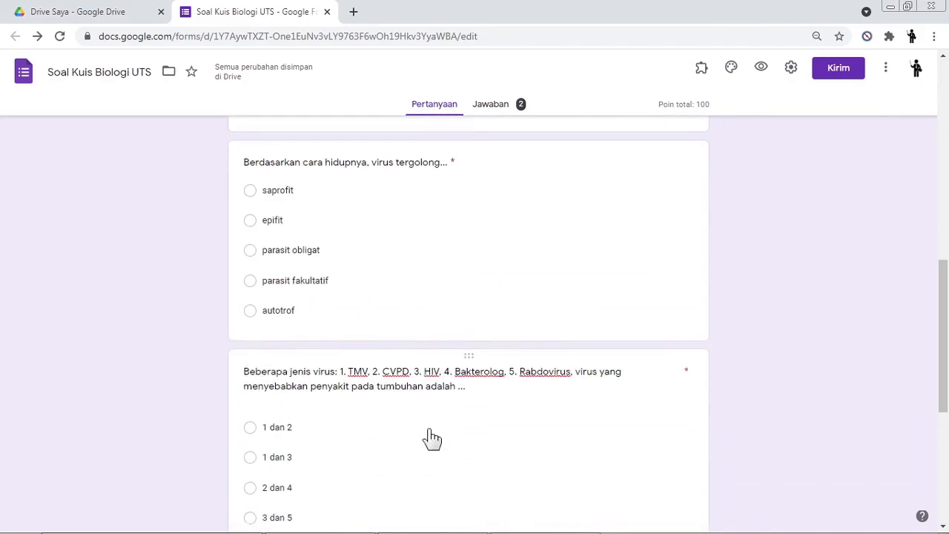
pyautogui.scroll(8, 510, 451)
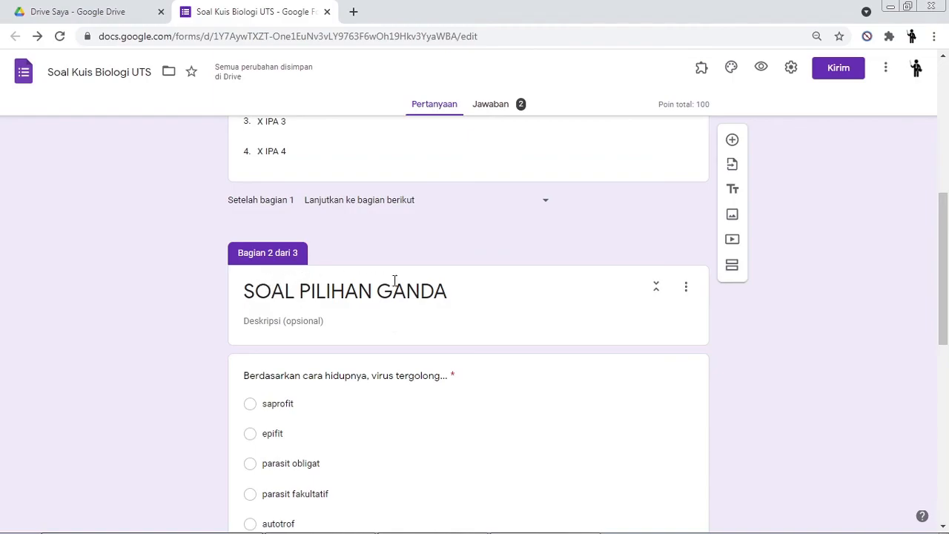
pyautogui.tripleClick(474, 294)
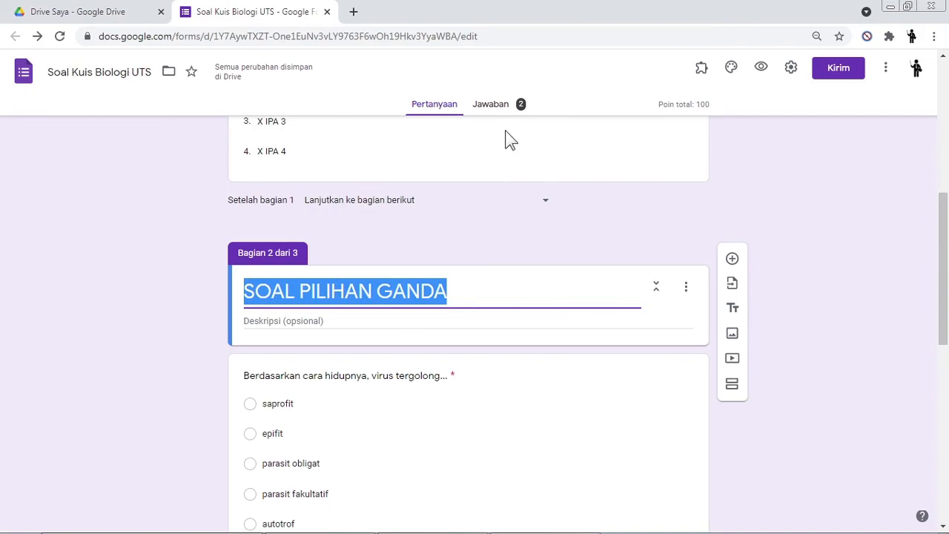
# Step: Examine the response summary, including the score insights, identity answers, multiple-choice charts and essay answers
pyautogui.click(493, 106)
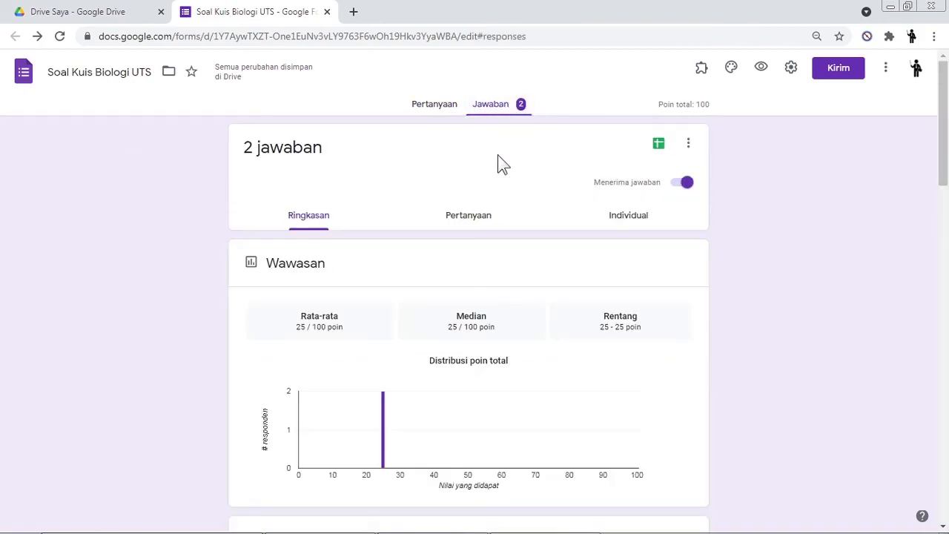
pyautogui.scroll(-10, 424, 296)
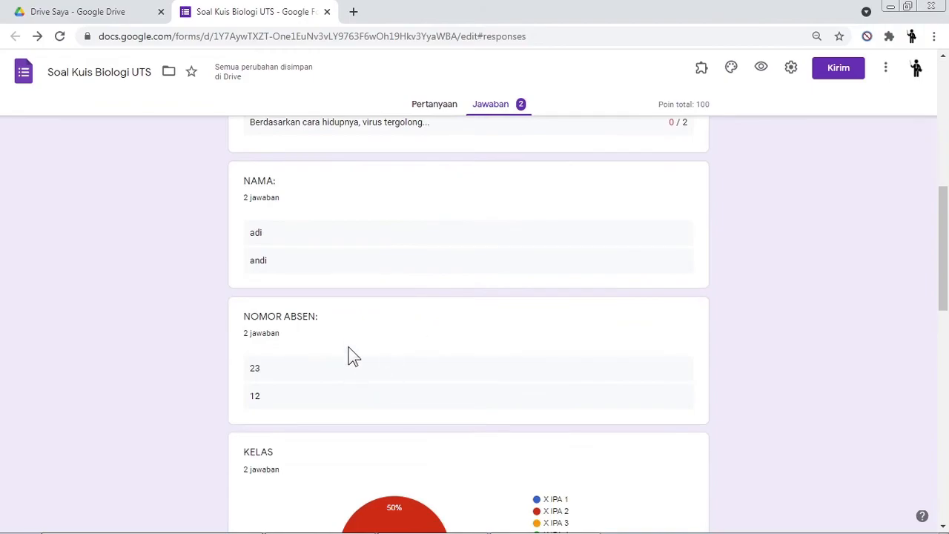
pyautogui.scroll(-6, 267, 362)
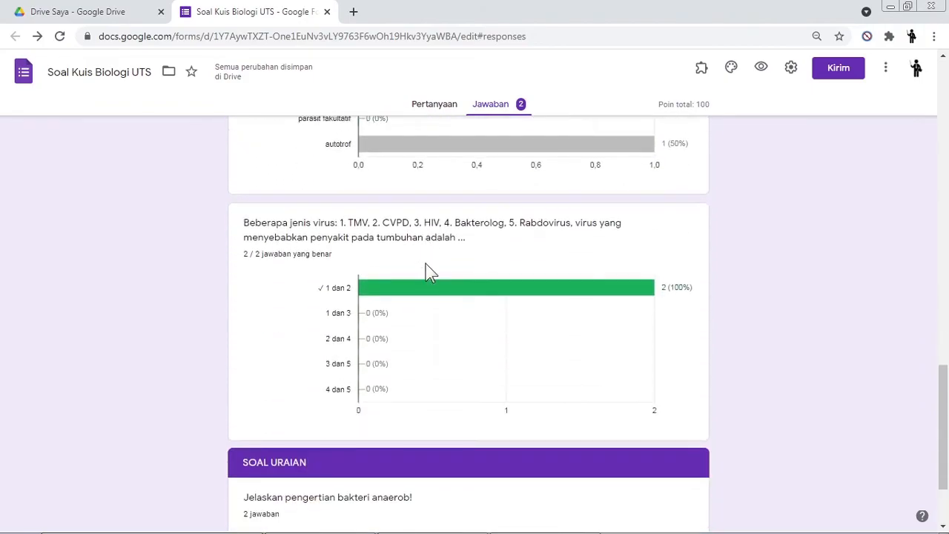
pyautogui.scroll(-2, 512, 295)
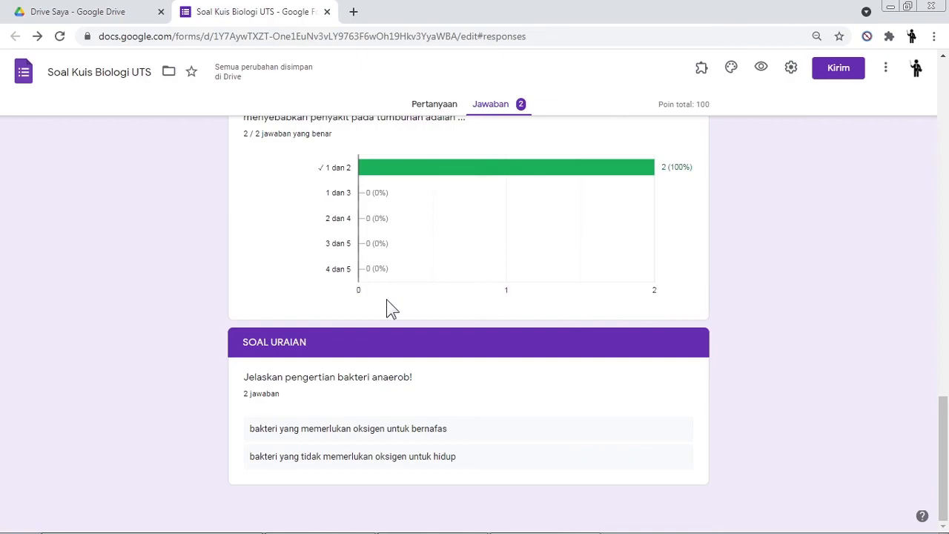
pyautogui.scroll(20, 392, 309)
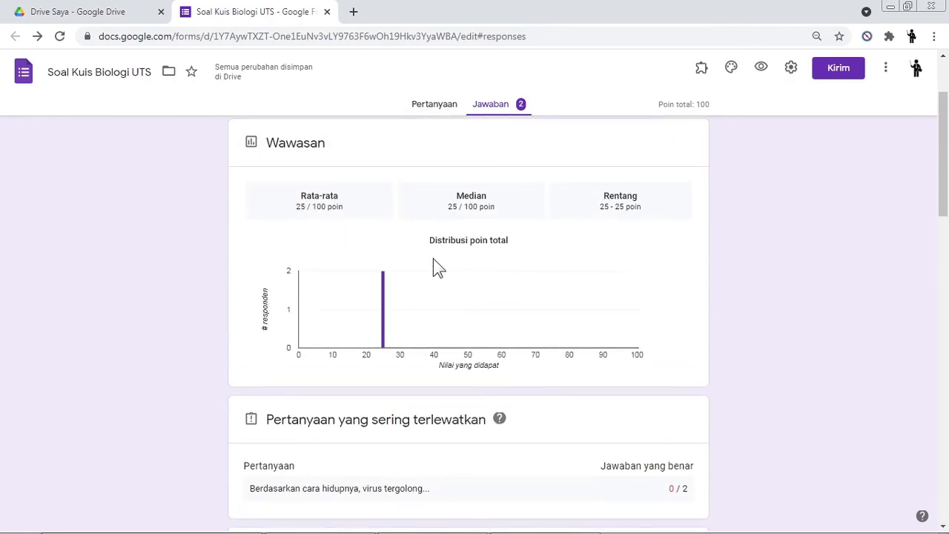
pyautogui.scroll(2, 434, 259)
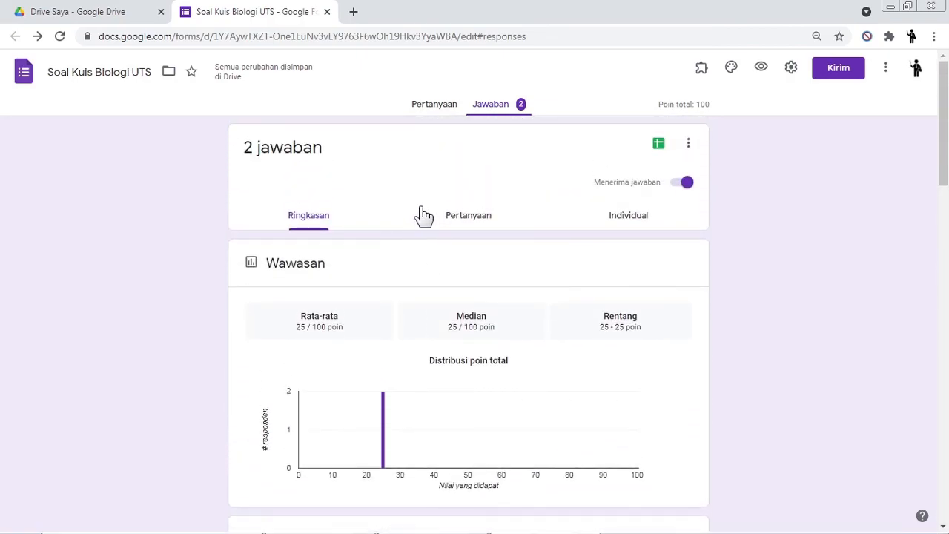
# Step: Return to the questions, generate a shortened sharing link for the form, copy it and close the send dialog
pyautogui.click(432, 113)
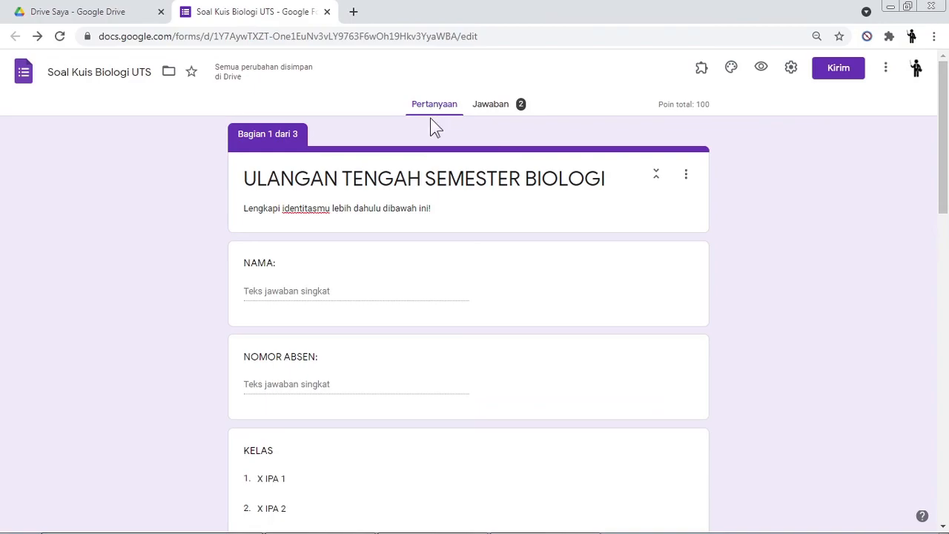
pyautogui.click(841, 70)
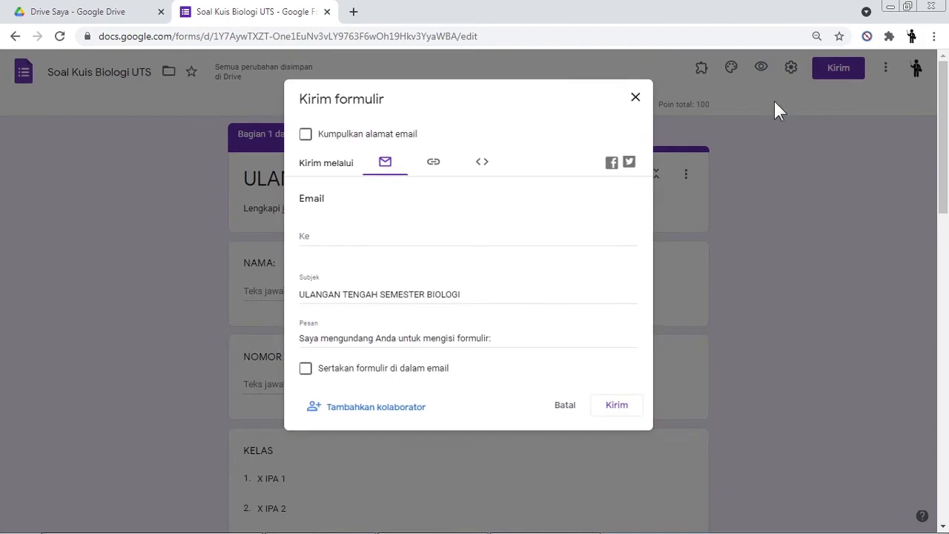
pyautogui.click(434, 165)
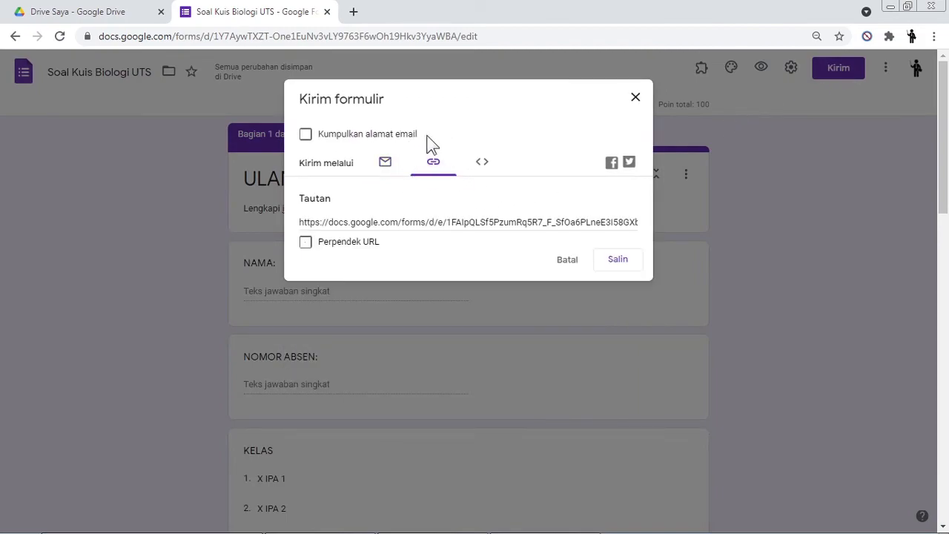
pyautogui.click(306, 242)
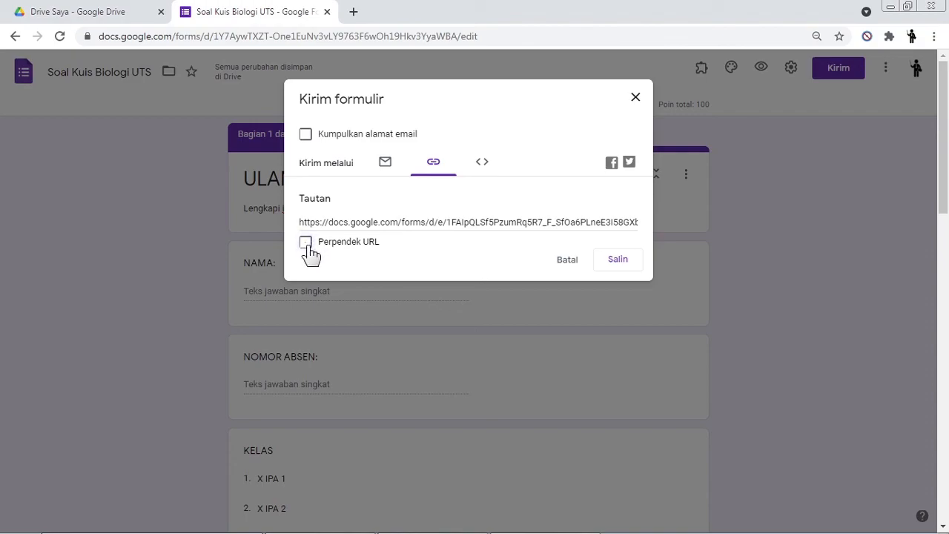
pyautogui.rightClick(401, 222)
pyautogui.press('Escape')
pyautogui.click(620, 269)
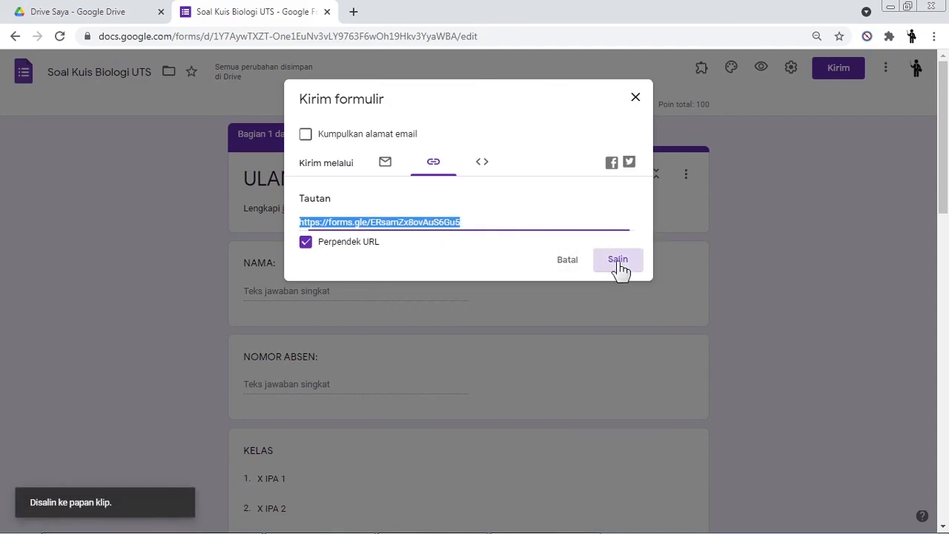
pyautogui.click(635, 97)
# Step: Open Notepad, paste the shortened form link into the blank document and maximize the window
pyautogui.click(26, 528)
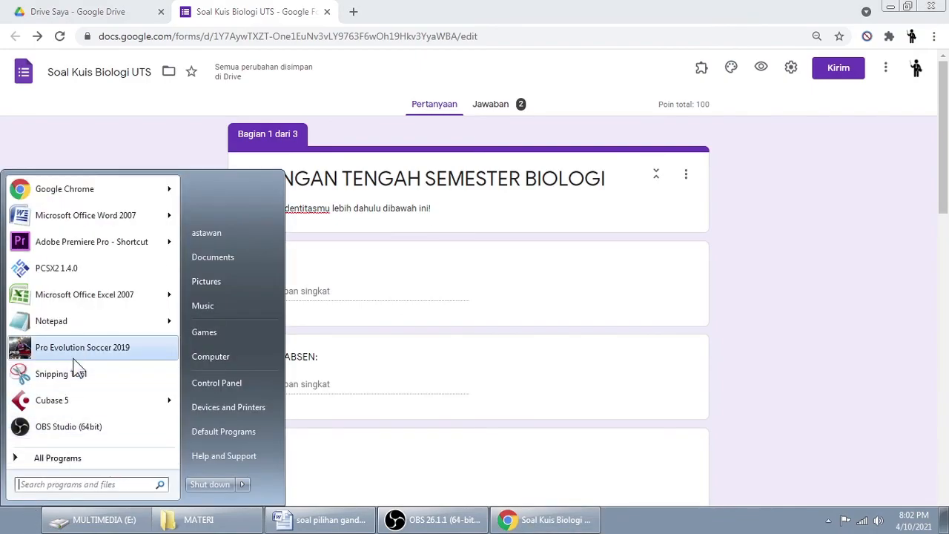
pyautogui.click(76, 334)
pyautogui.rightClick(486, 158)
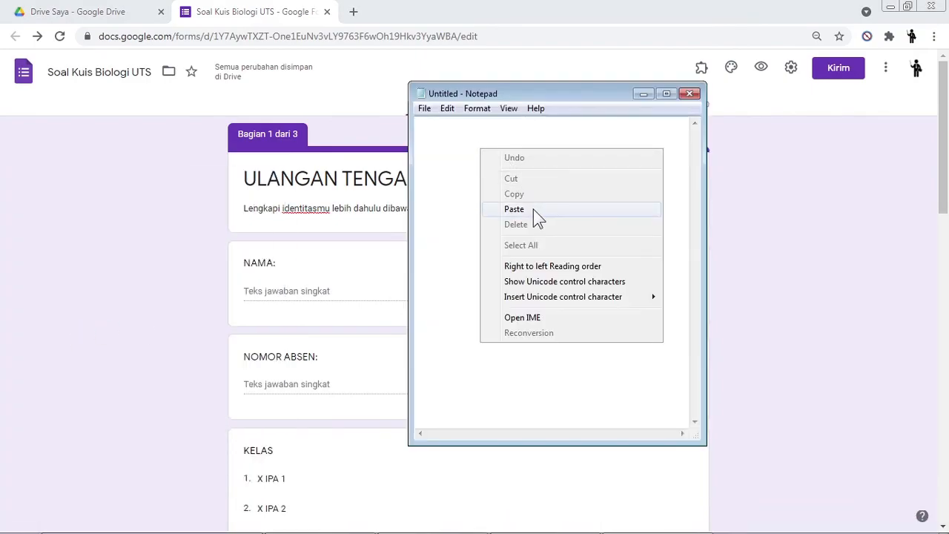
pyautogui.click(533, 209)
pyautogui.click(667, 94)
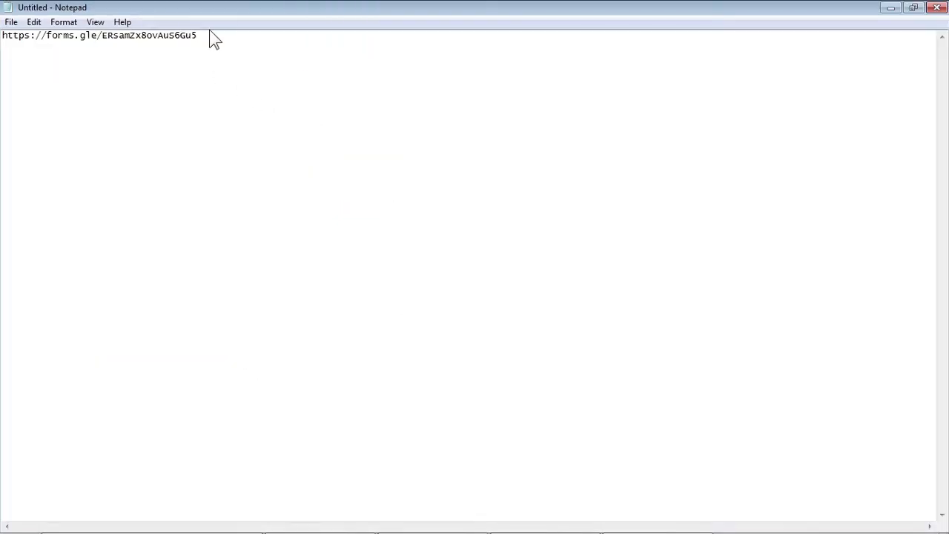
pyautogui.moveTo(206, 35); pyautogui.dragTo(2, 35)
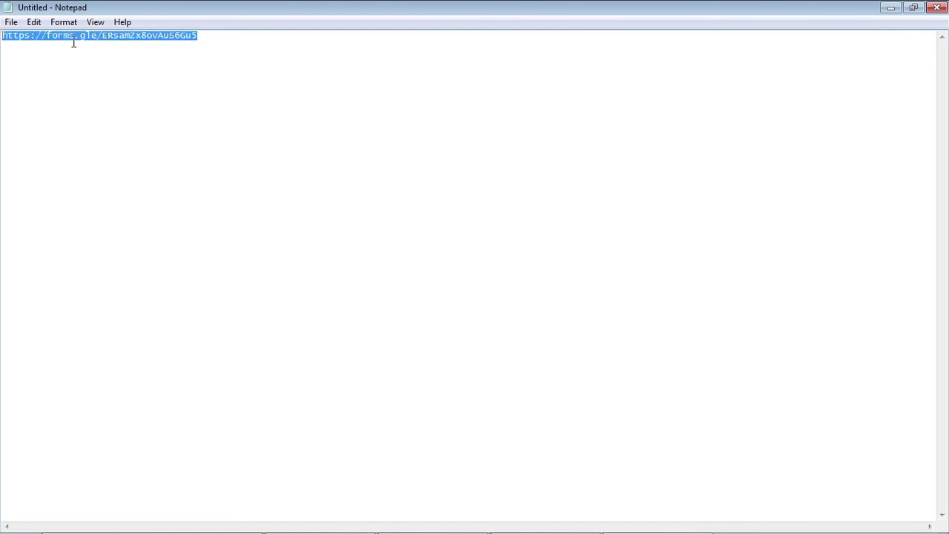
pyautogui.click(17, 26)
pyautogui.click(38, 27)
pyautogui.click(251, 93)
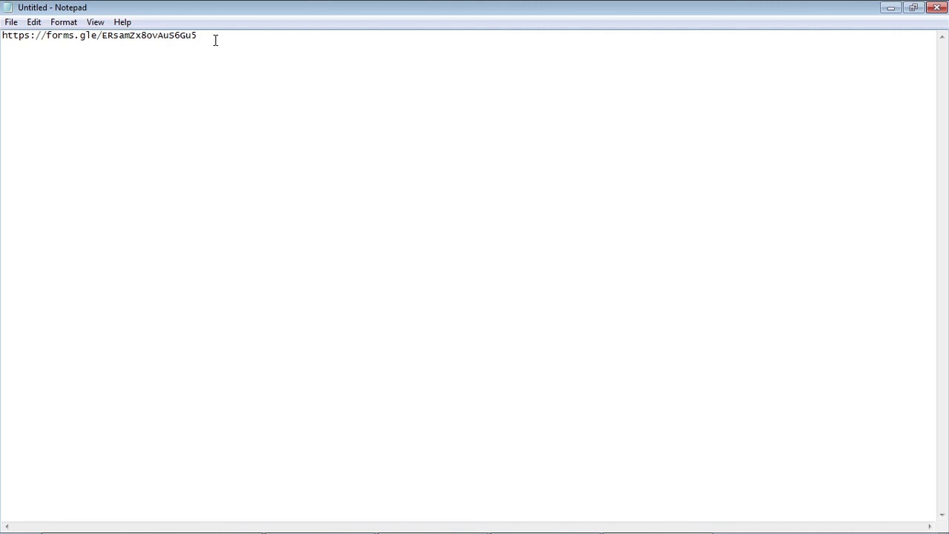
# Step: Copy the whole form link from the Notepad document, deselect it and minimize Notepad to return to the form
pyautogui.moveTo(214, 36); pyautogui.dragTo(2, 35)
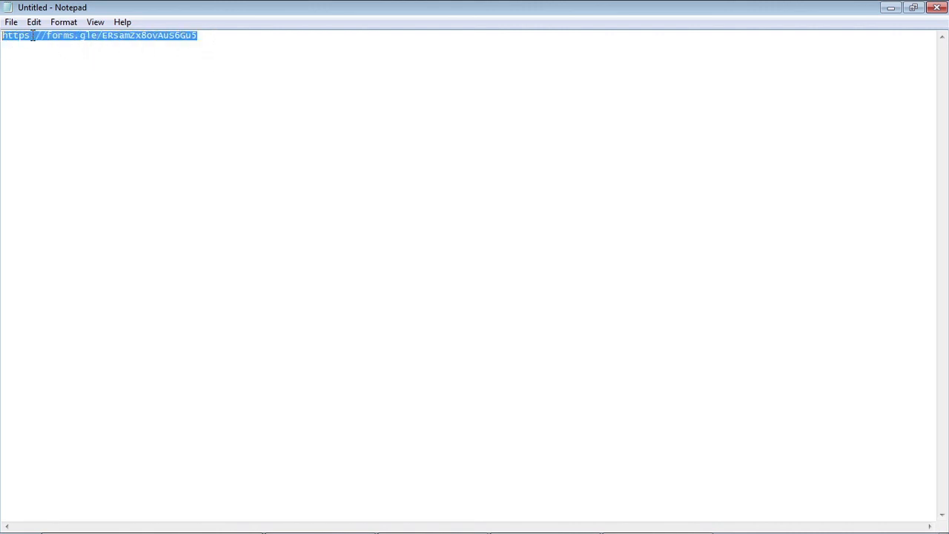
pyautogui.rightClick(35, 33)
pyautogui.click(75, 78)
pyautogui.click(82, 37)
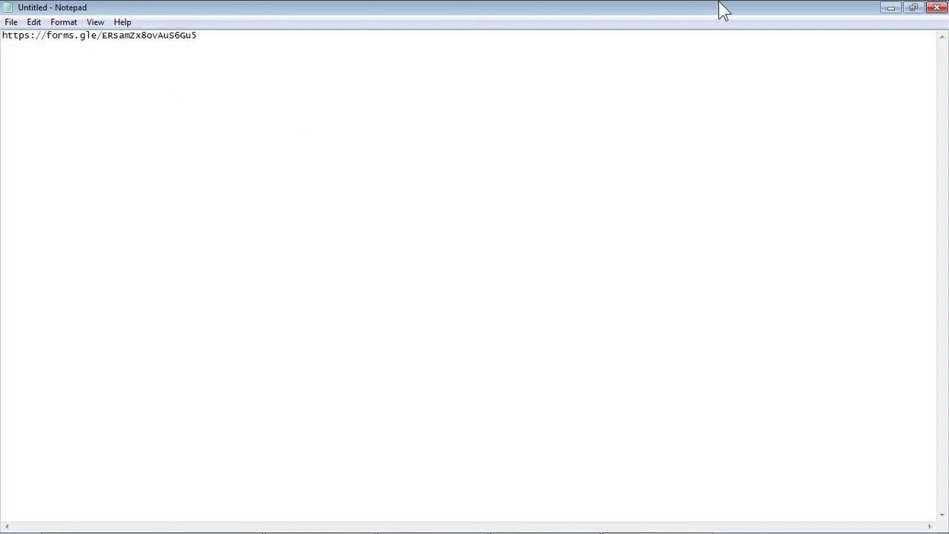
pyautogui.click(894, 14)
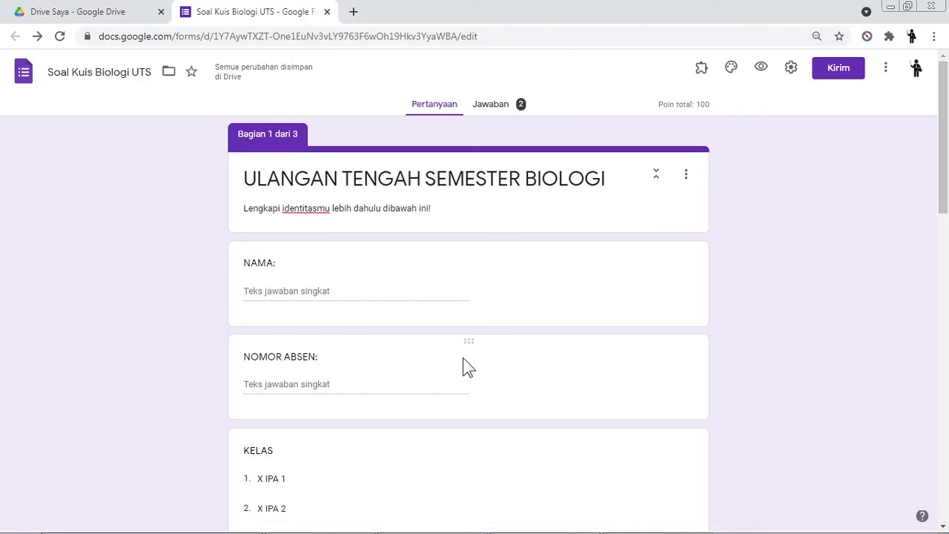